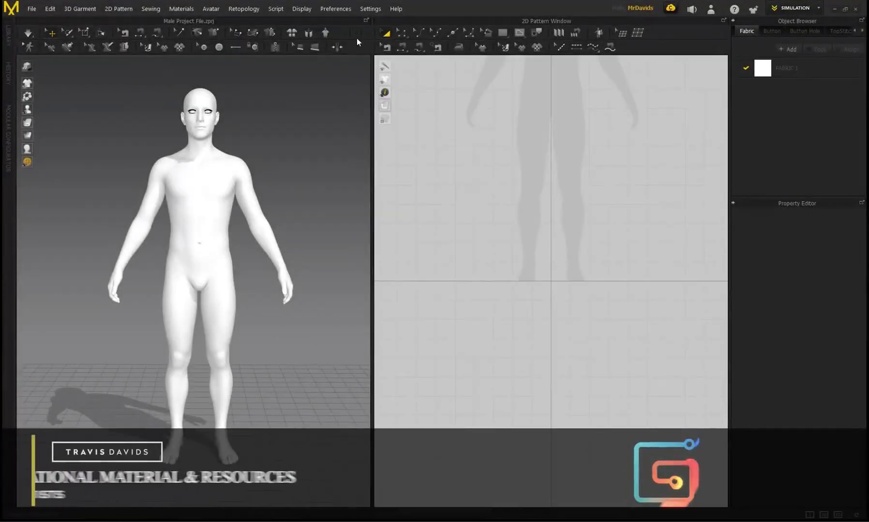
click(335, 9)
mouse_move(339, 18)
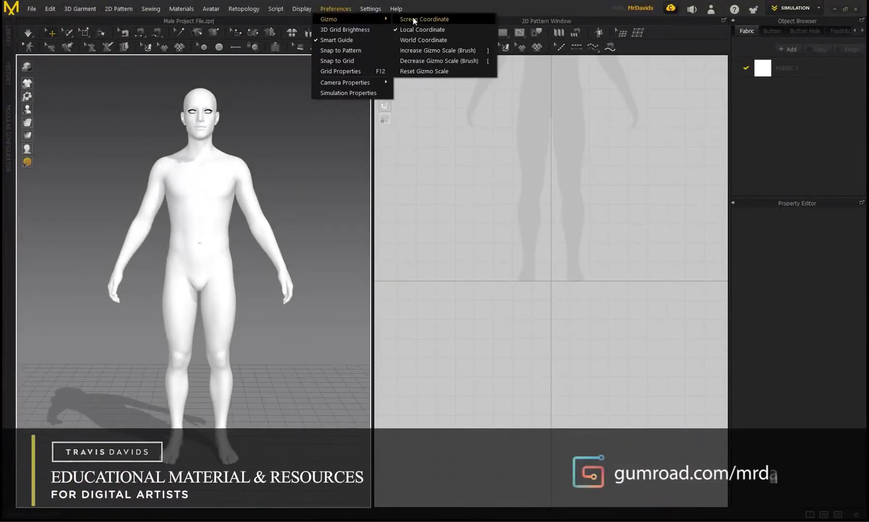
key(Escape)
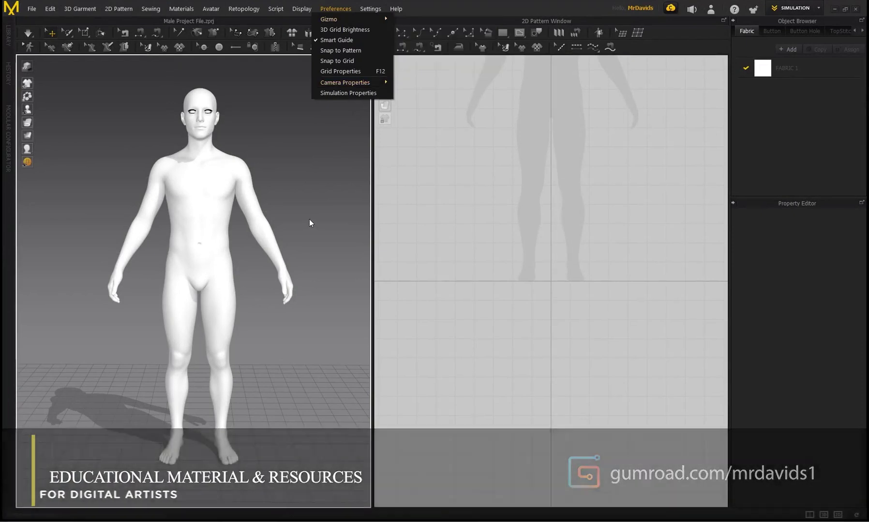
key(Escape)
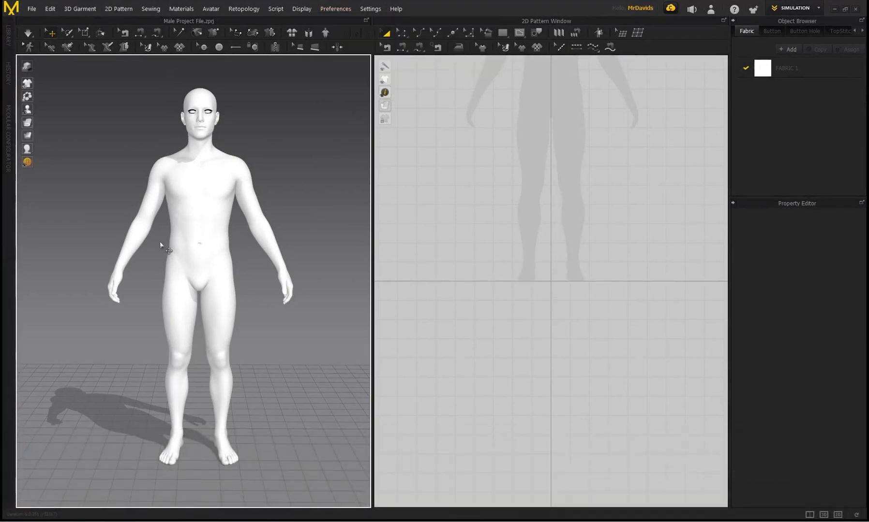
right_drag(174, 246, 204, 242)
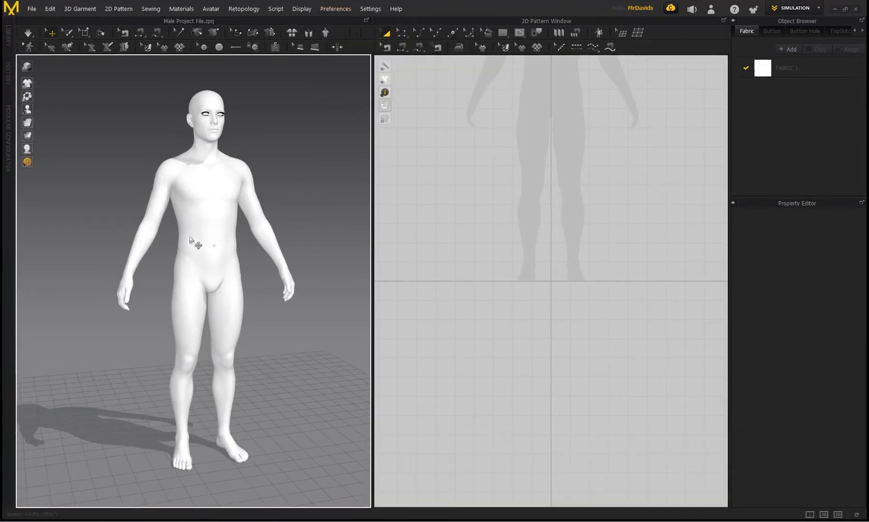
Open the project Male Project File.zprj from the Sock Sewing Pattern folder, with load type Open and the avatar included
click(34, 11)
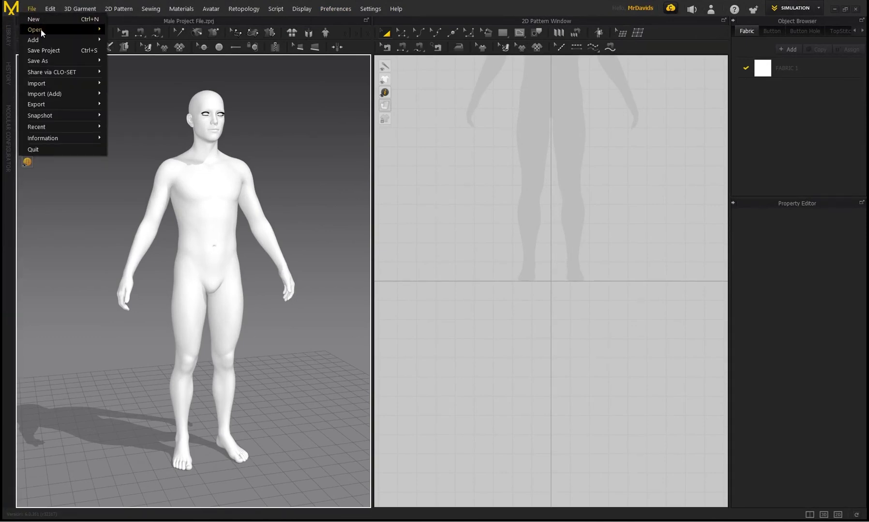
mouse_move(41, 29)
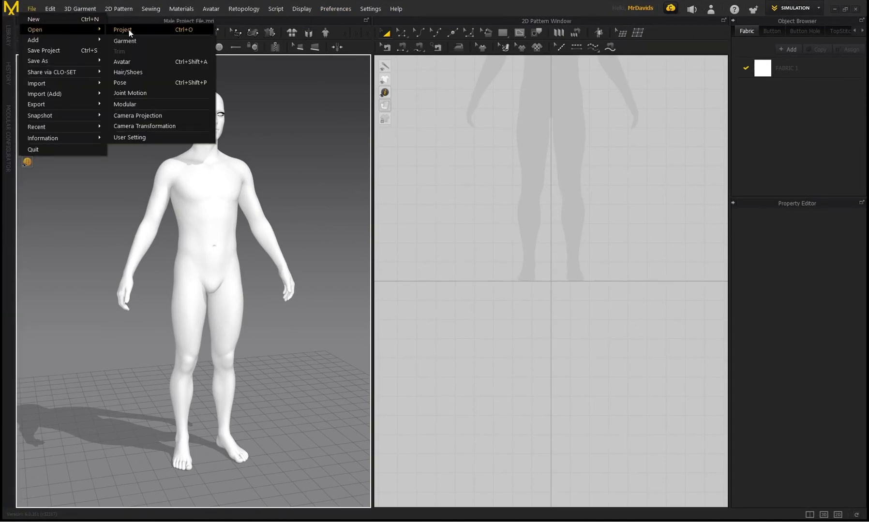
click(129, 29)
click(168, 134)
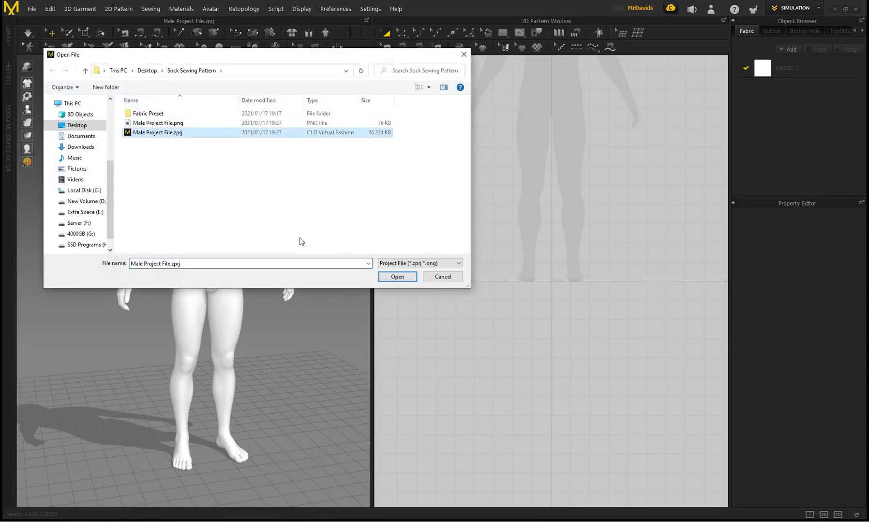
click(386, 277)
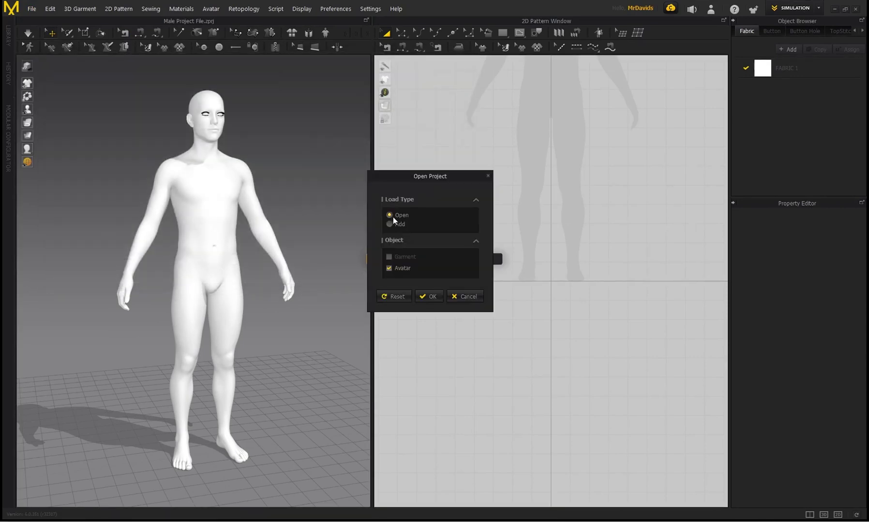
click(429, 298)
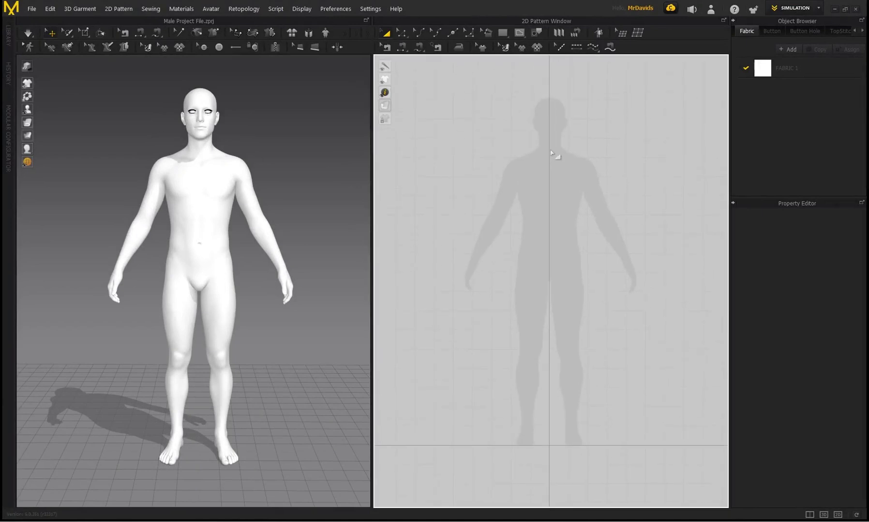
Create a 500 × 500 mm rectangle pattern over the avatar silhouette's torso in the 2D pattern view
click(501, 33)
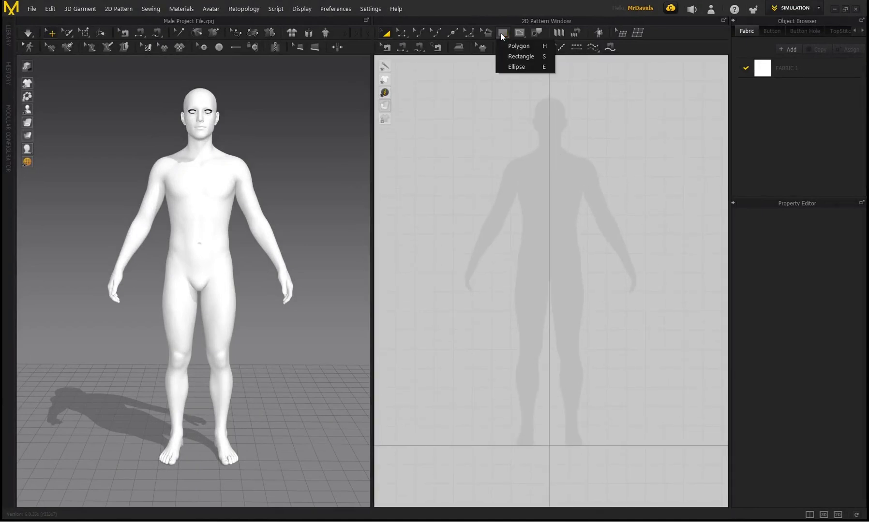
click(520, 57)
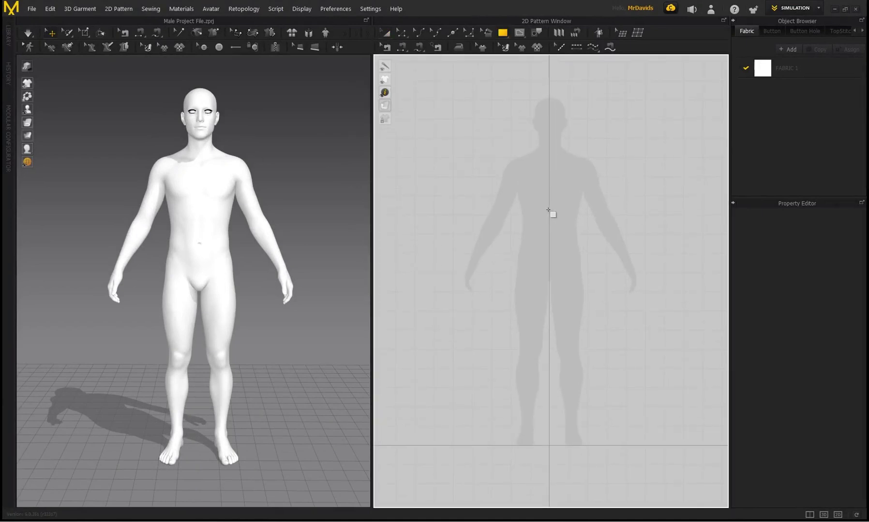
click(551, 217)
drag(421, 160, 406, 153)
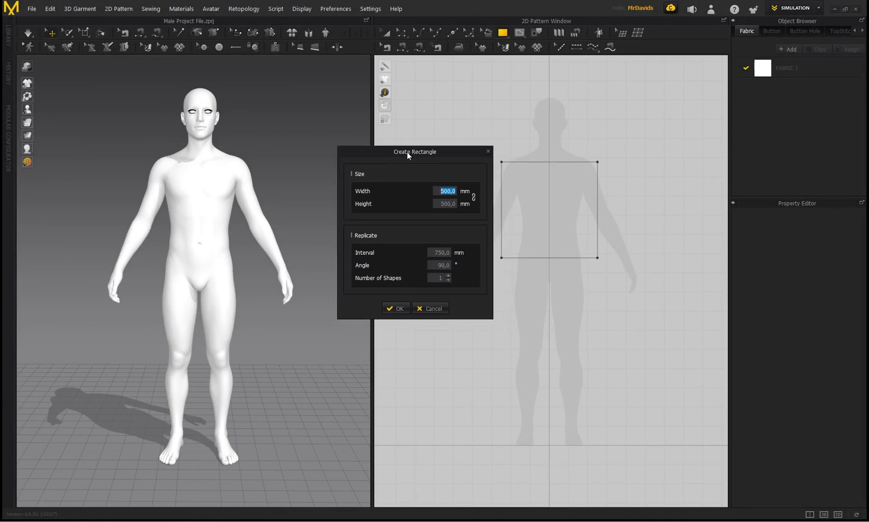
click(395, 308)
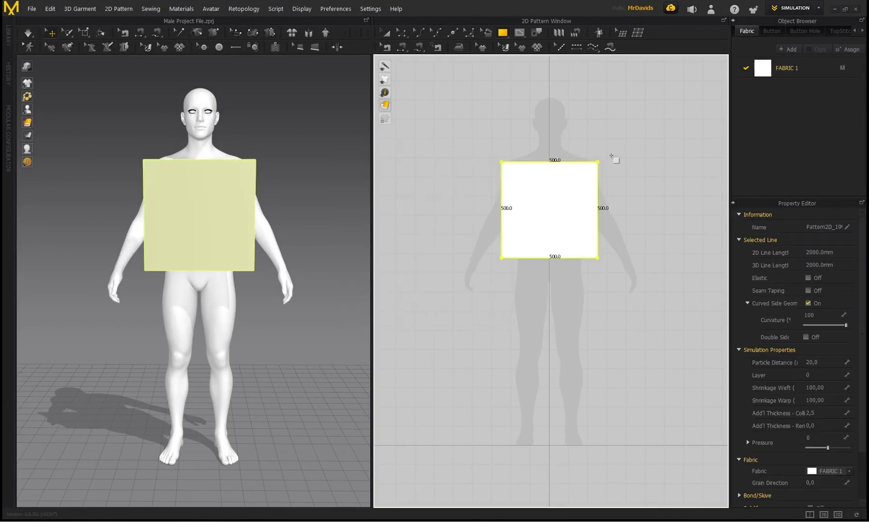
Rename FABRIC 1 as Reference and add a second fabric named Fabric
double_click(785, 68)
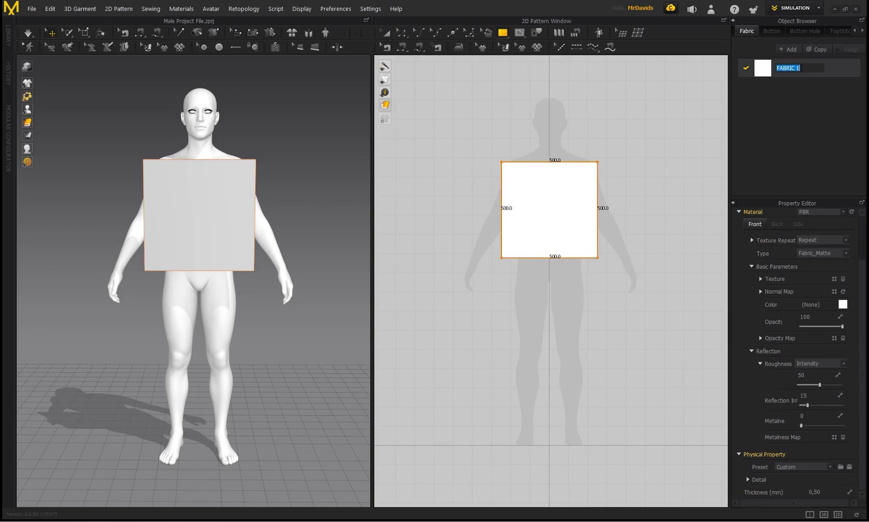
text(Reference)
key(Return)
click(789, 50)
double_click(793, 90)
text(Fabric)
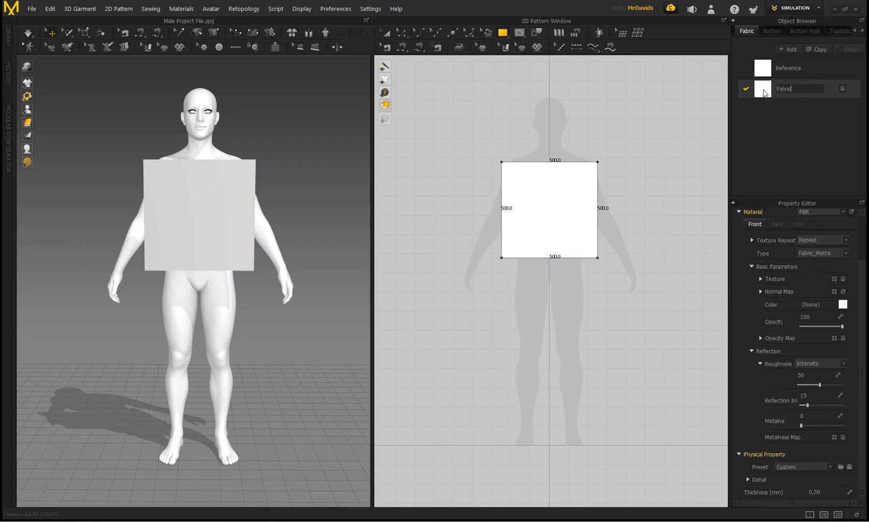
key(Return)
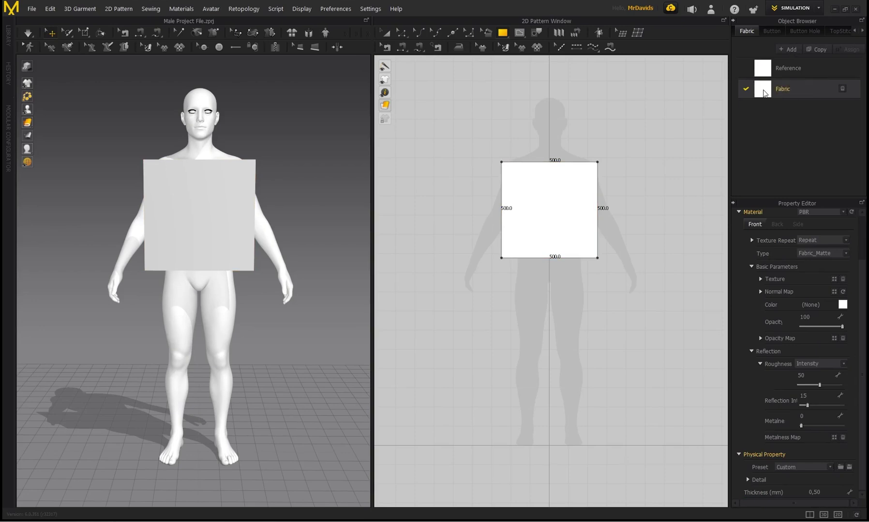
Set the colour of the material named Fabric to dark grey
click(842, 305)
drag(255, 152, 242, 157)
click(403, 371)
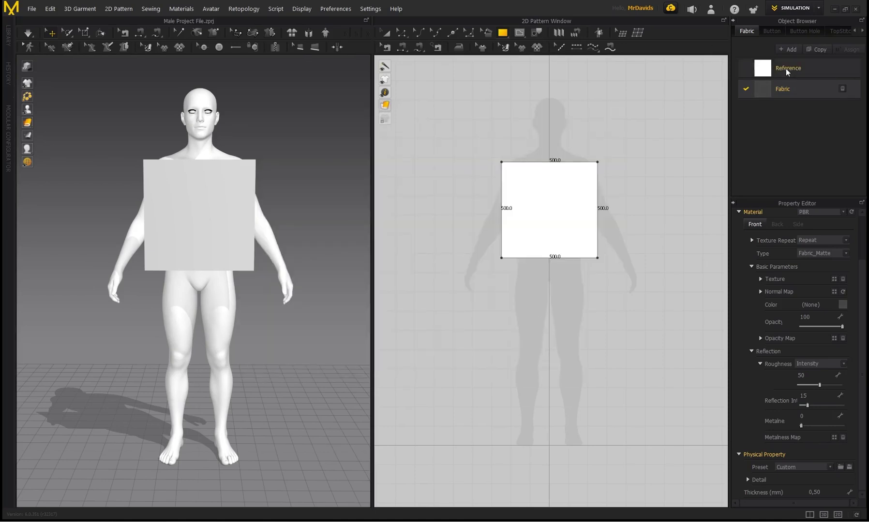
Apply the image Sock Sewing Pattern.jpg as the texture of the Reference fabric
click(787, 71)
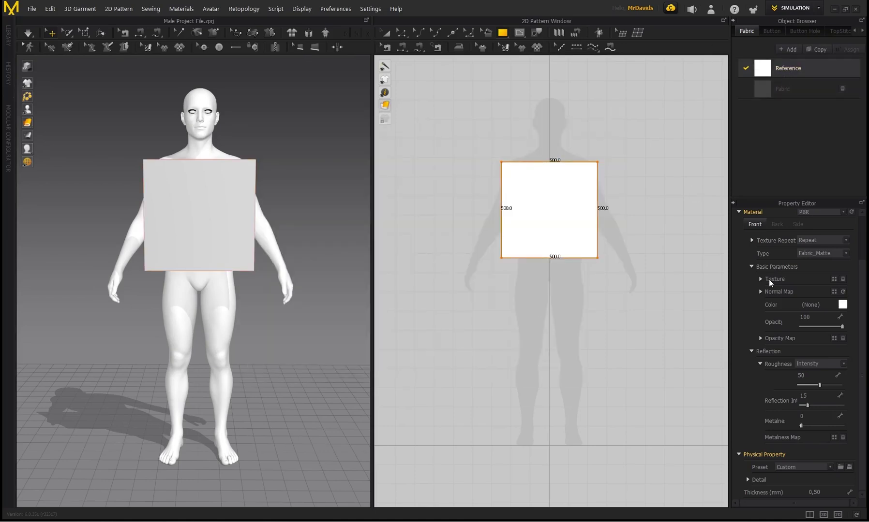
click(835, 280)
click(246, 123)
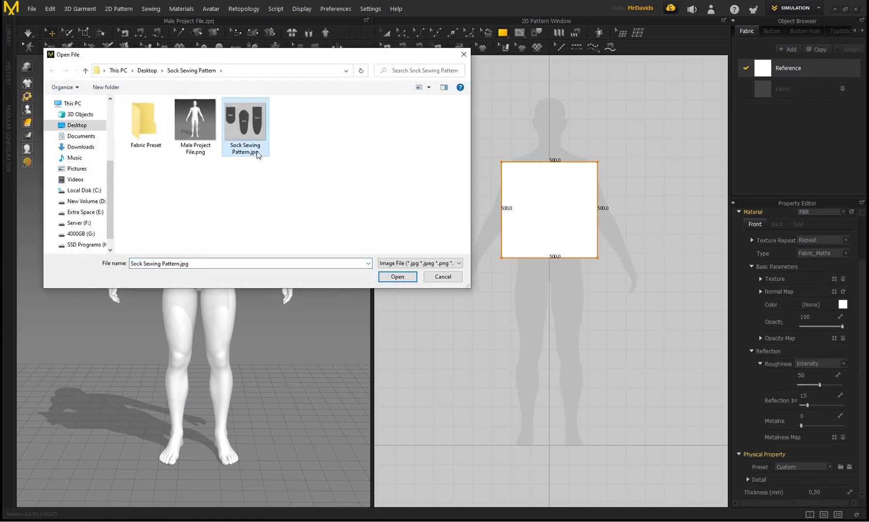
click(398, 276)
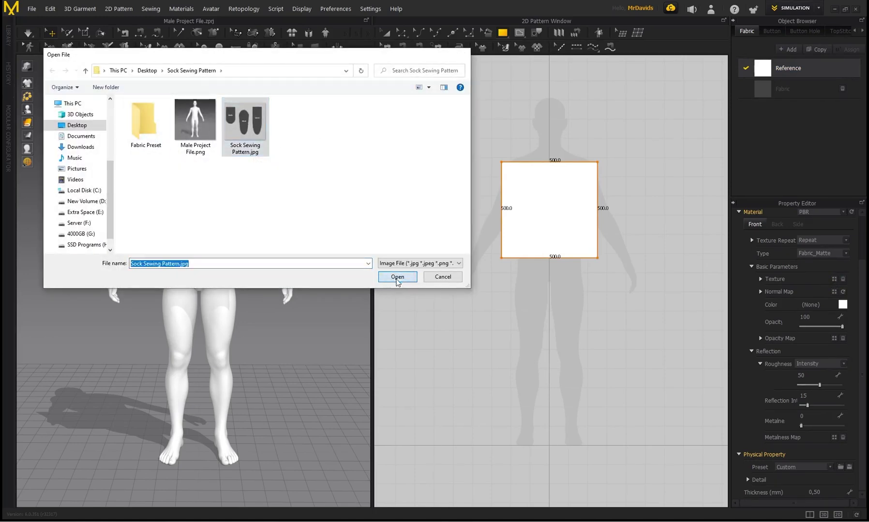
Scale up and shift the square's texture until a single set of BACK, SOLE and FRONT pieces fits inside it
scroll(568, 193, up, 2)
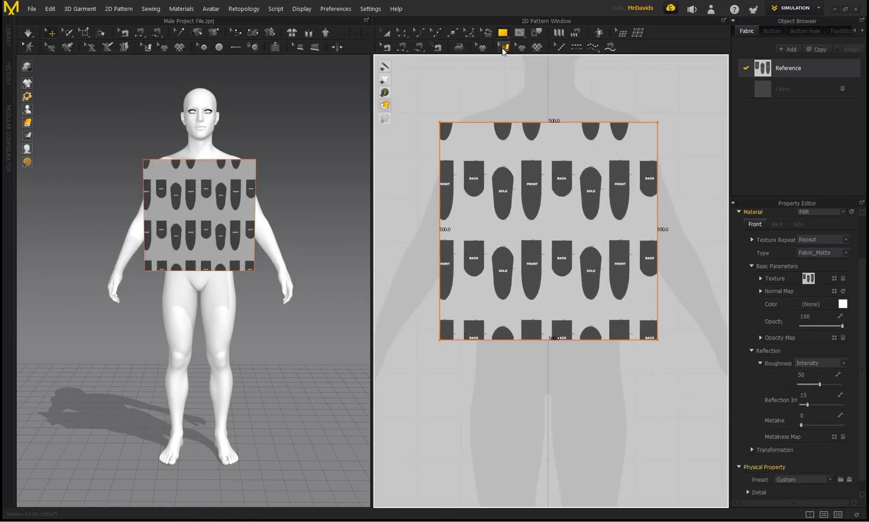
click(503, 48)
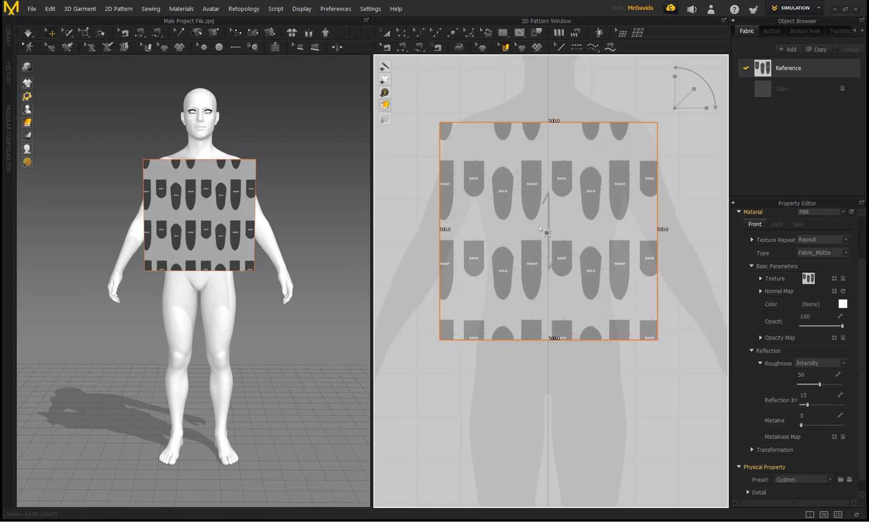
click(541, 229)
drag(694, 91, 729, 56)
drag(513, 249, 586, 141)
drag(693, 89, 693, 90)
drag(530, 230, 587, 237)
drag(694, 88, 693, 90)
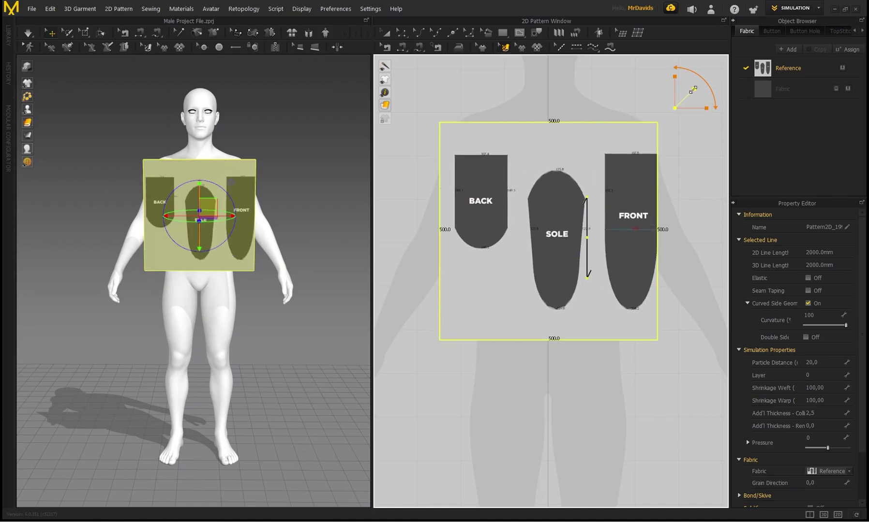
drag(615, 215, 608, 218)
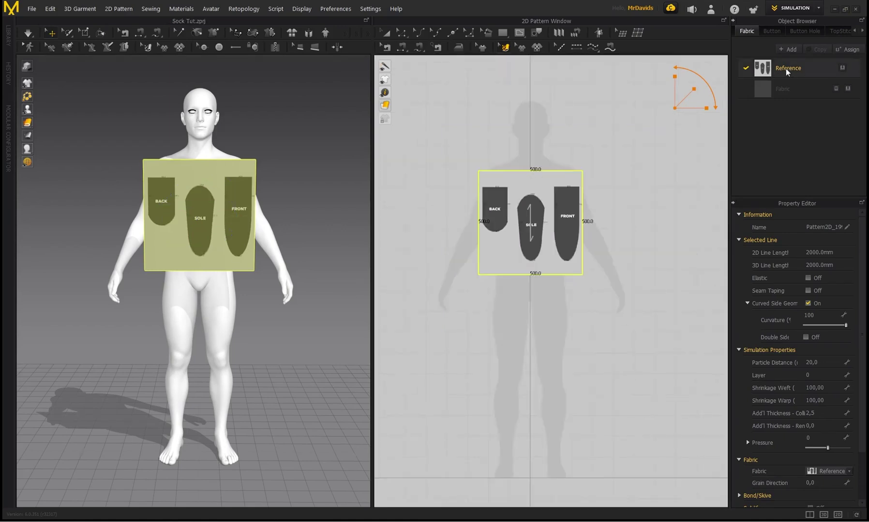
Lower the fabric opacity to about 69 so the reference square is see-through, and make Fabric the active material
click(785, 72)
drag(843, 329, 829, 329)
click(779, 92)
Draw a rectangle pattern about 122.5 × 163.7 mm over the straight upper part of the BACK piece in the reference
scroll(607, 254, up, 2)
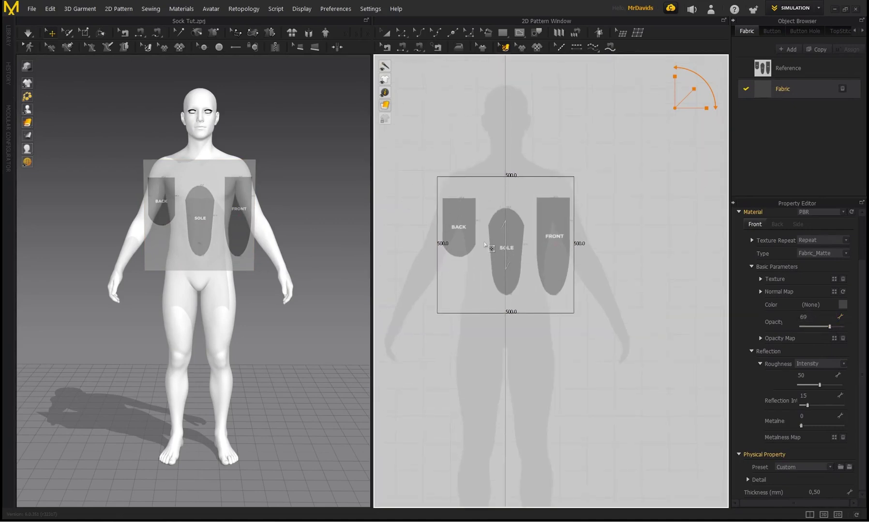
scroll(447, 200, up, 1)
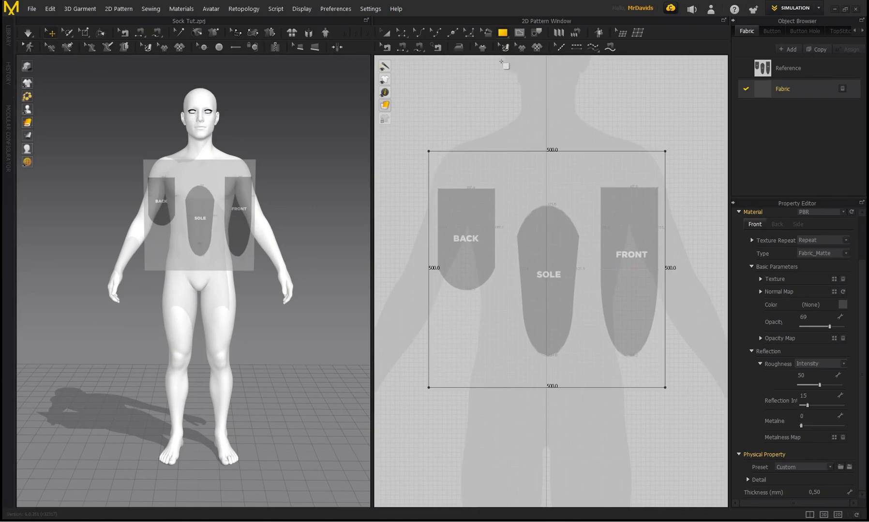
click(503, 35)
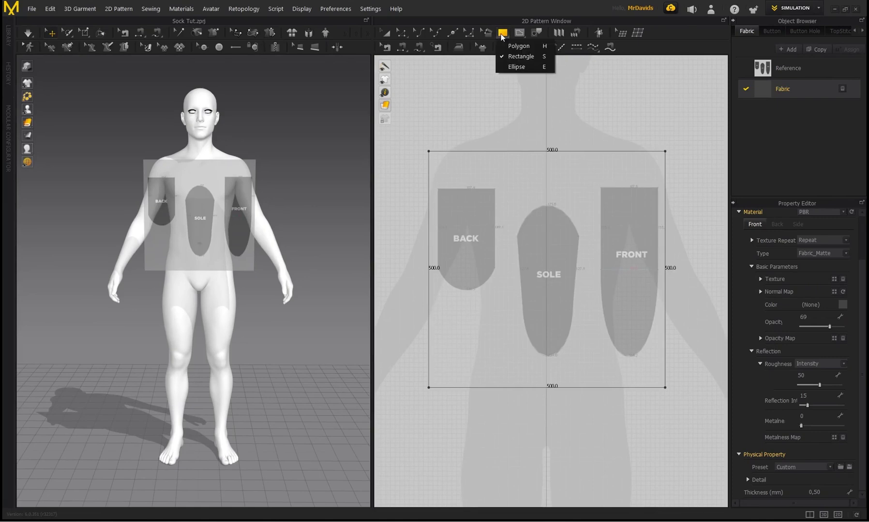
click(519, 57)
drag(438, 189, 496, 266)
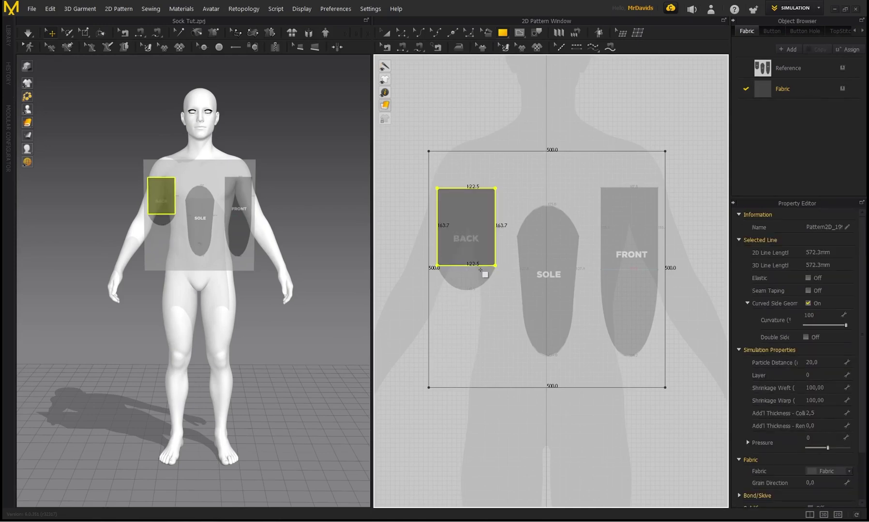
Curve the lower edge of the BACK rectangle downward to reach the rounded end in the reference
scroll(484, 273, up, 3)
scroll(482, 275, down, 1)
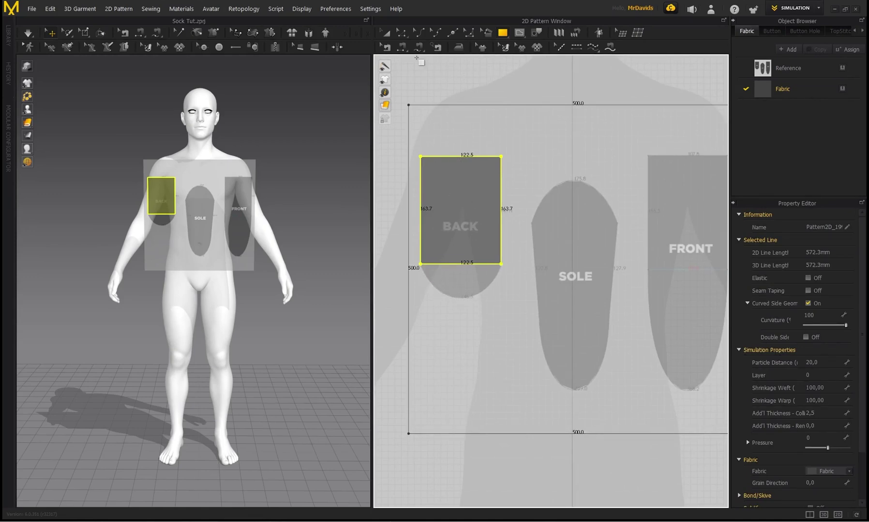
click(420, 34)
drag(460, 267, 461, 299)
Spread the two curve handles of the BACK pattern's lower edge outward so its rounding follows the reference outline
click(402, 35)
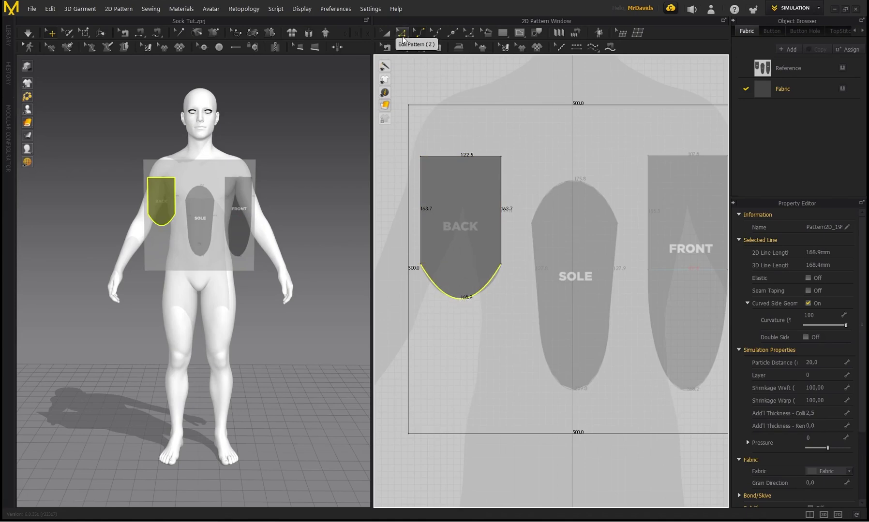
scroll(466, 315, up, 3)
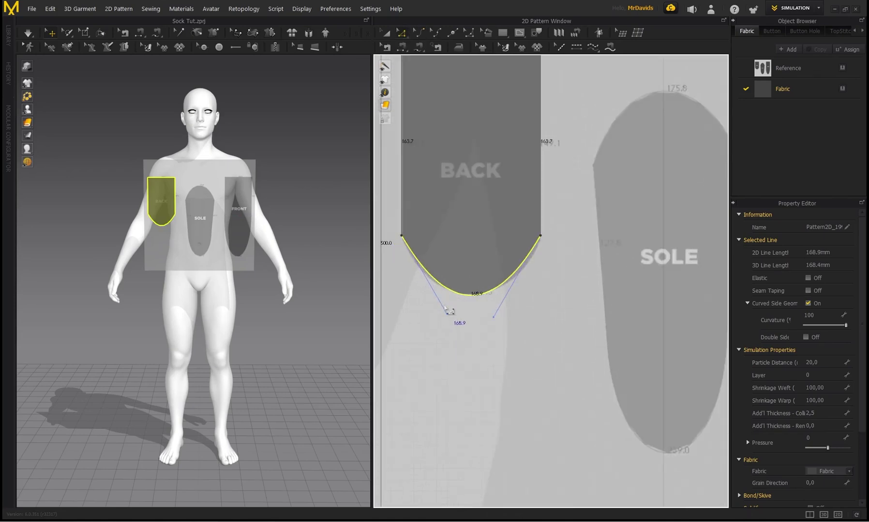
click(438, 313)
drag(493, 318, 508, 319)
click(438, 315)
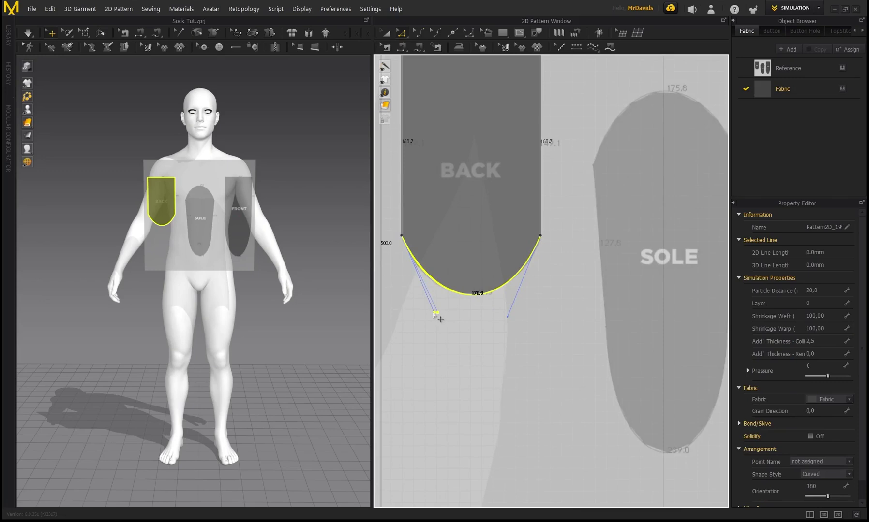
scroll(500, 184, down, 2)
scroll(469, 209, down, 1)
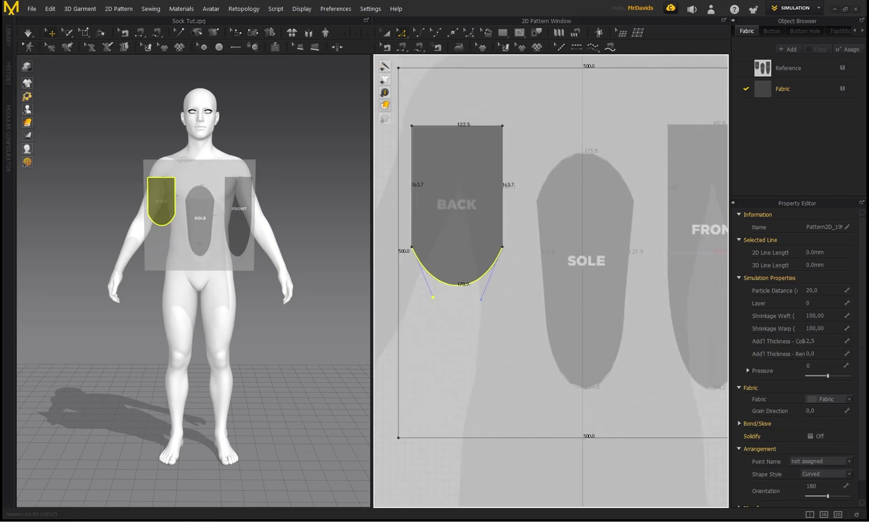
key(c)
scroll(388, 274, down, 3)
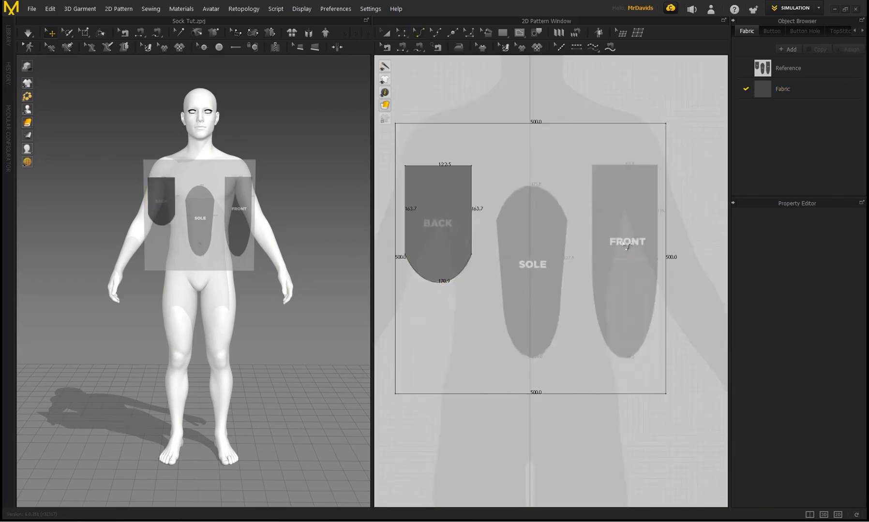
middle_drag(582, 242, 597, 247)
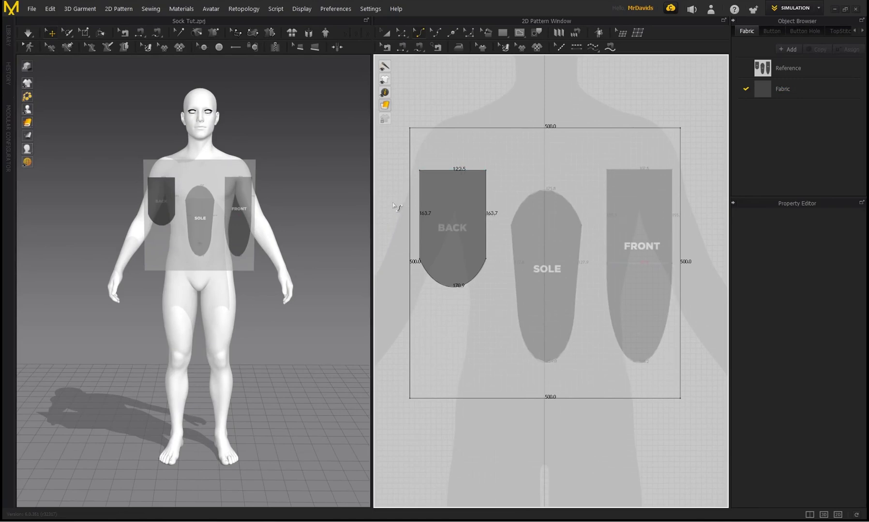
Draw a rectangle pattern about 121.3 × 175.7 mm over the straight upper part of the FRONT piece in the reference
mouse_move(385, 93)
middle_drag(539, 110, 522, 115)
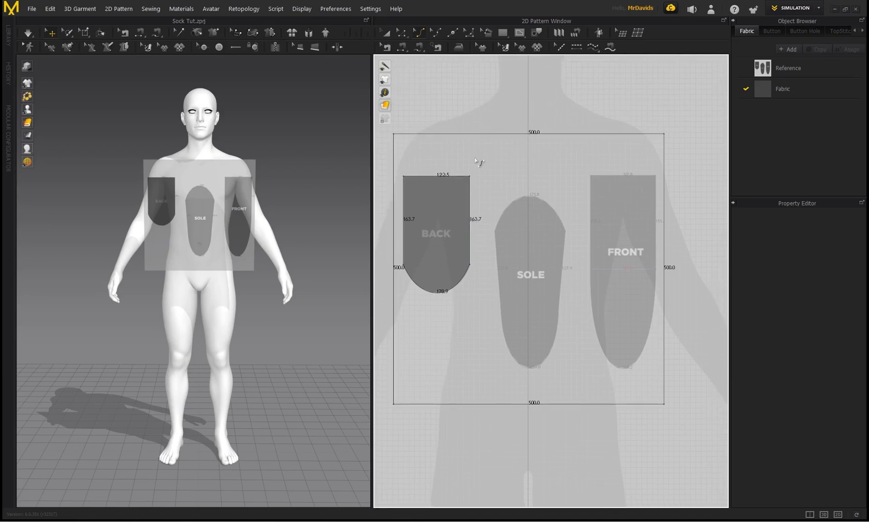
middle_drag(527, 62, 507, 64)
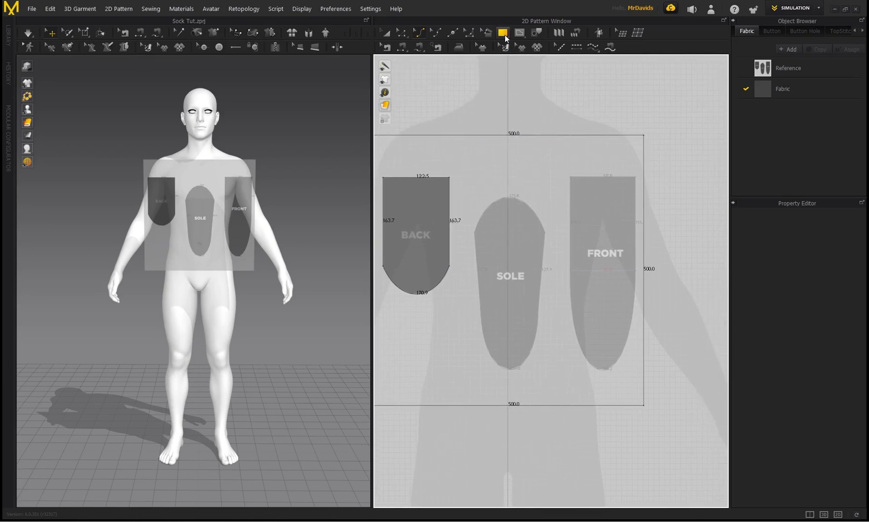
click(503, 33)
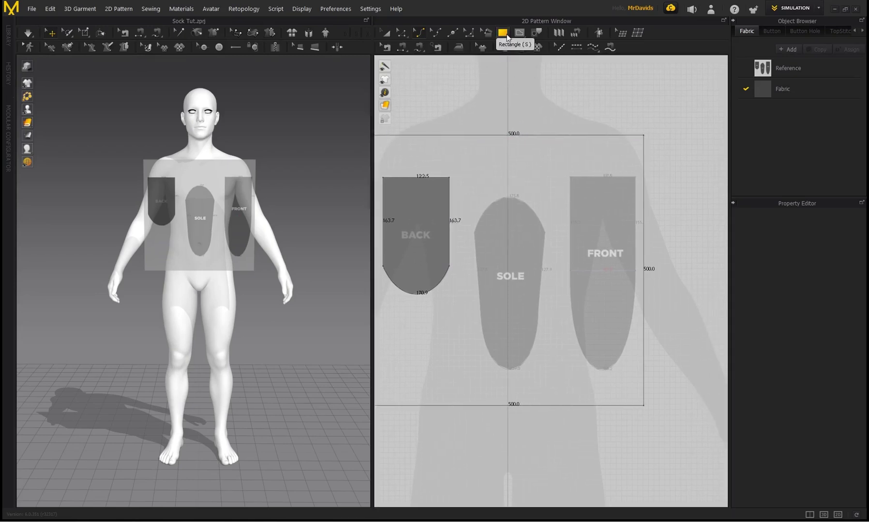
drag(571, 176, 635, 271)
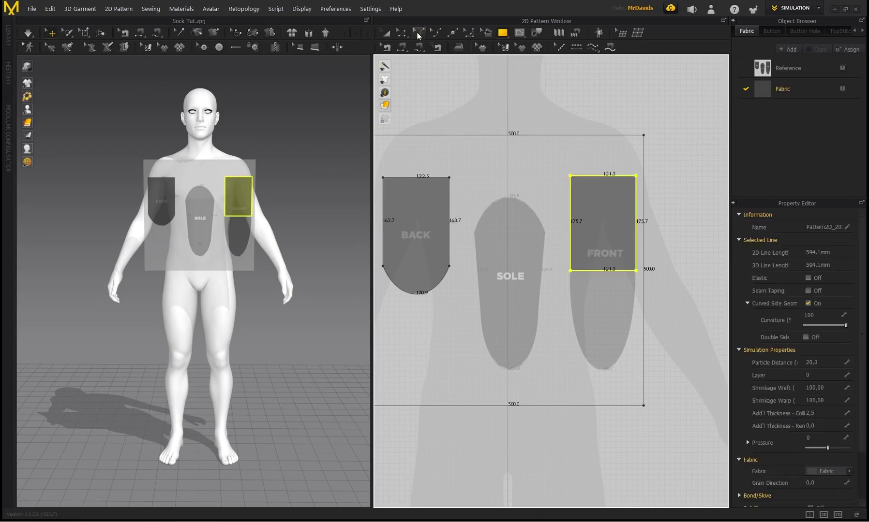
Curve the lower edge of the FRONT rectangle down to the reference's rounded tip and spread its curve handles to match the outline
click(419, 34)
drag(602, 270, 606, 369)
scroll(609, 281, up, 2)
click(402, 33)
drag(586, 440, 564, 440)
drag(616, 448, 638, 449)
drag(564, 442, 559, 440)
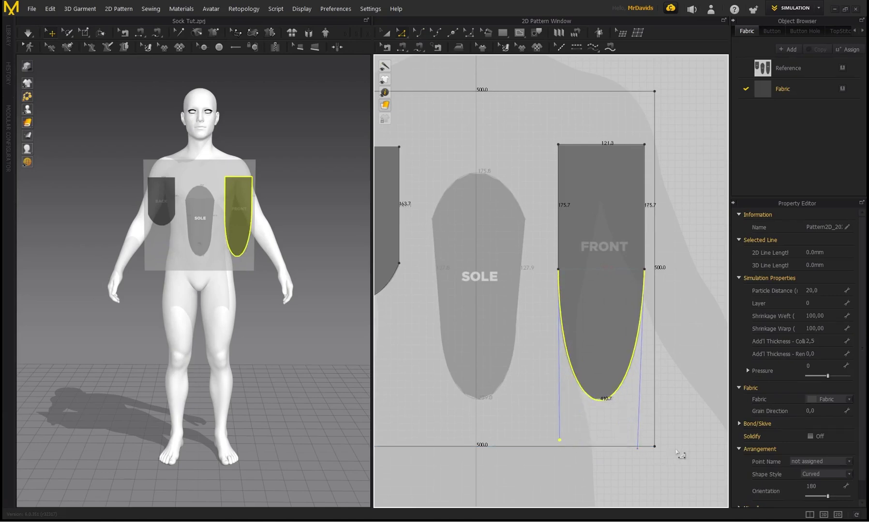
drag(637, 448, 641, 443)
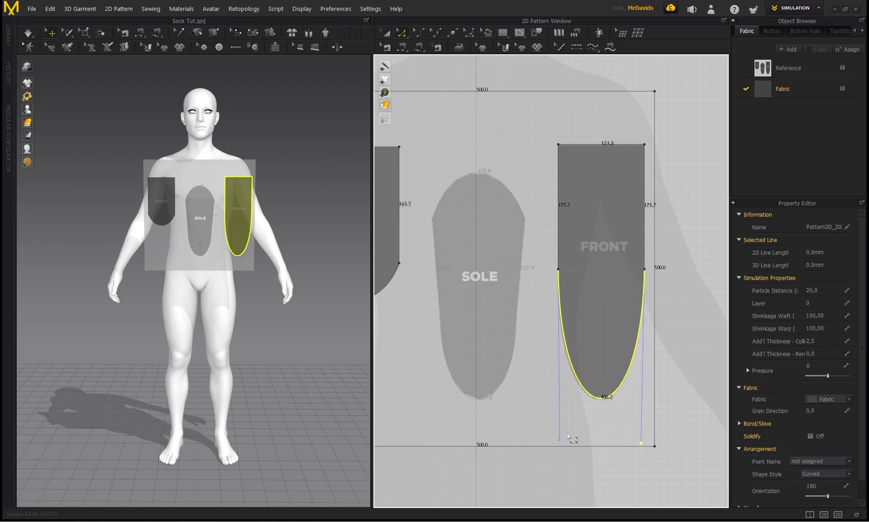
drag(560, 440, 560, 442)
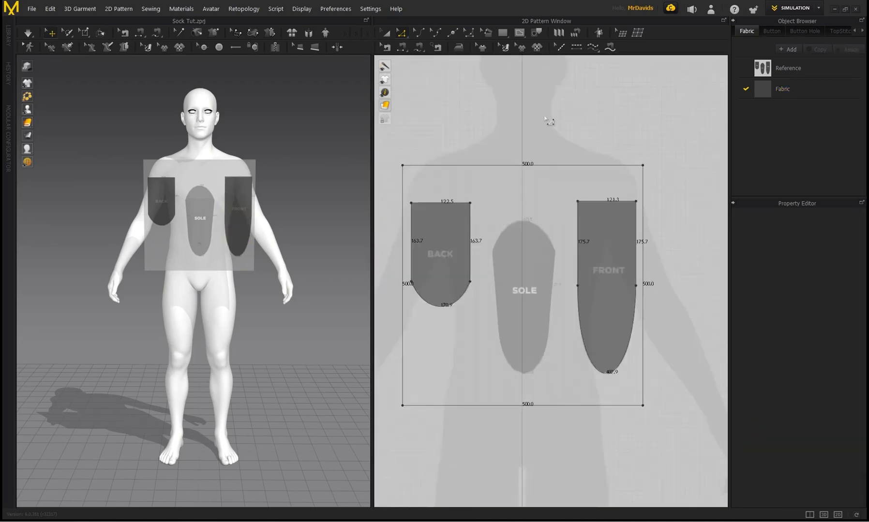
Draw a rectangle pattern about 131.8 × 176.2 mm over the SOLE piece, starting at its widest points in the reference
click(501, 33)
scroll(489, 290, up, 1)
drag(493, 239, 576, 350)
Curve the SOLE pattern's upper edge upward and spread its two curve handles so it follows the reference's rounded end
scroll(551, 259, up, 3)
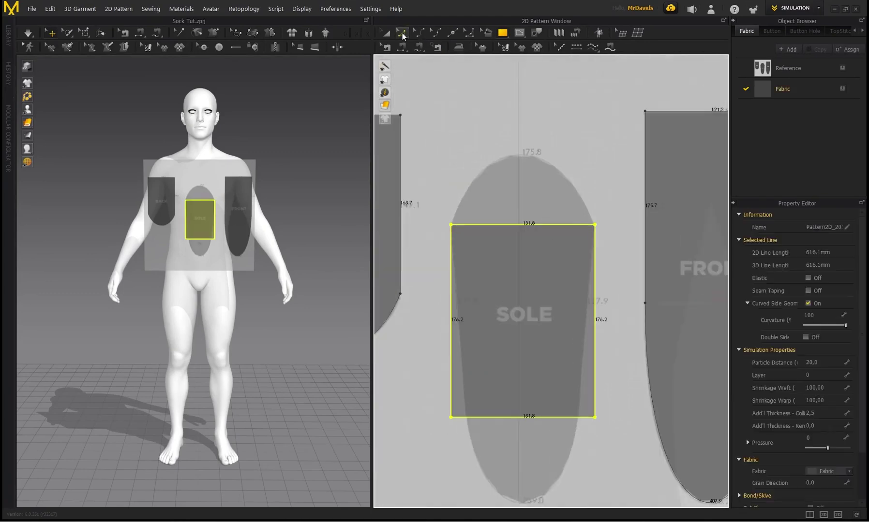
click(432, 50)
drag(527, 225, 521, 157)
click(402, 32)
click(490, 132)
drag(490, 134, 488, 131)
drag(543, 131, 555, 132)
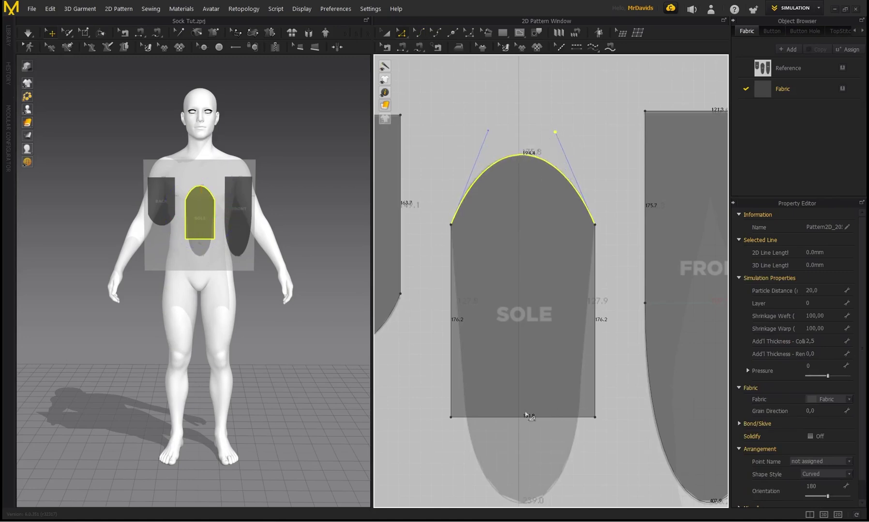
Move the SOLE pattern's two lower corners inward onto the reference outline, narrowing the lower edge to about 102.8 mm
middle_drag(524, 405, 531, 363)
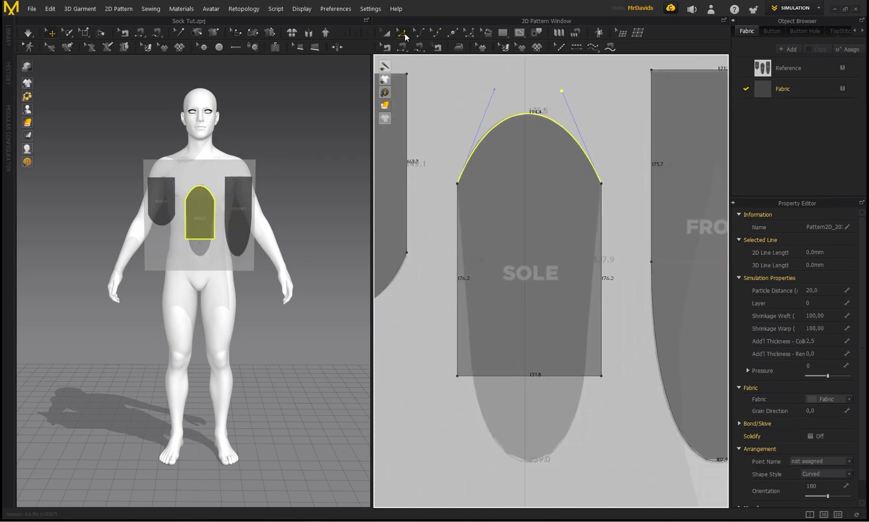
click(457, 375)
drag(457, 378, 472, 378)
drag(602, 377, 584, 376)
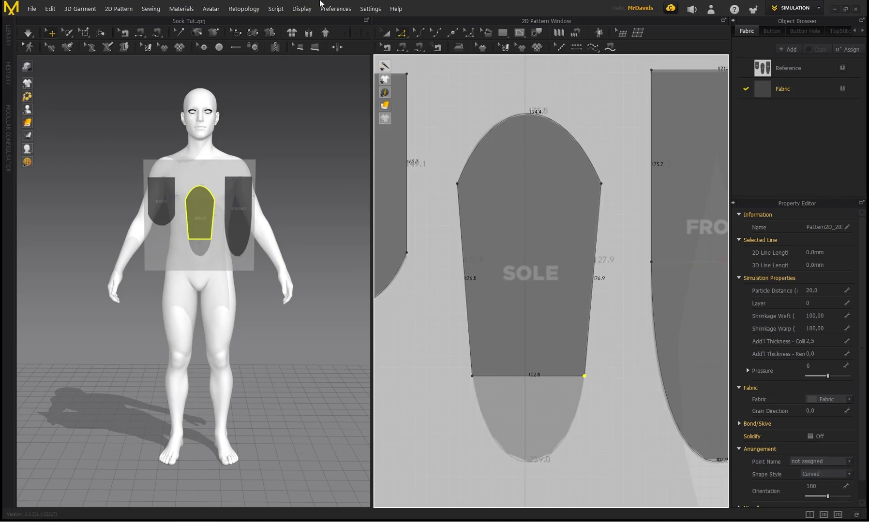
Curve the SOLE pattern's lower edge down to the reference's tip and spread its curve handles outward to match the outline
click(528, 377)
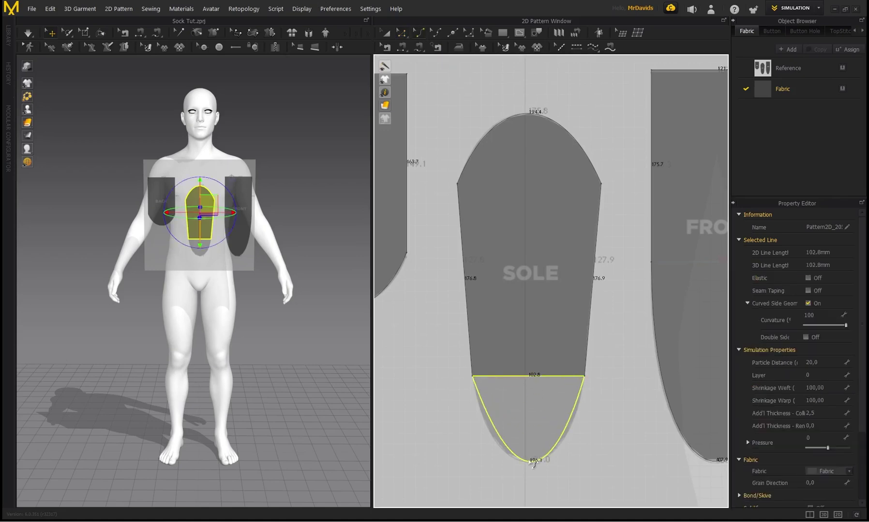
drag(533, 463, 533, 462)
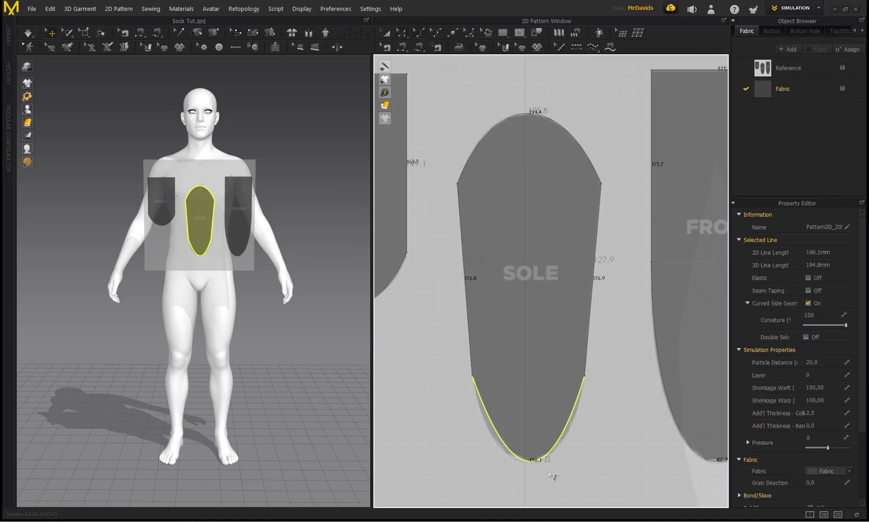
click(405, 33)
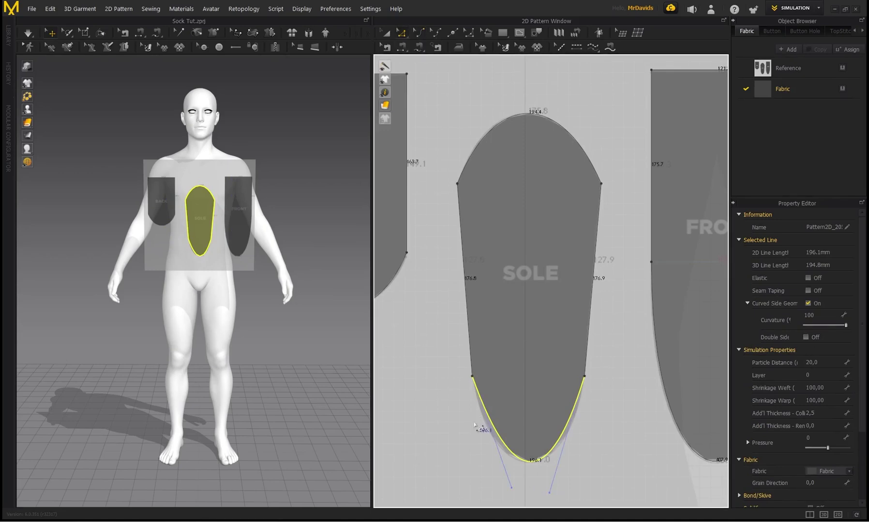
click(499, 488)
drag(499, 490, 561, 493)
drag(499, 489, 492, 485)
click(609, 422)
Move the traced BACK, SOLE and FRONT patterns together straight down, clear of the reference square in the 2D layout
scroll(529, 329, down, 5)
scroll(542, 265, down, 2)
click(386, 33)
click(479, 264)
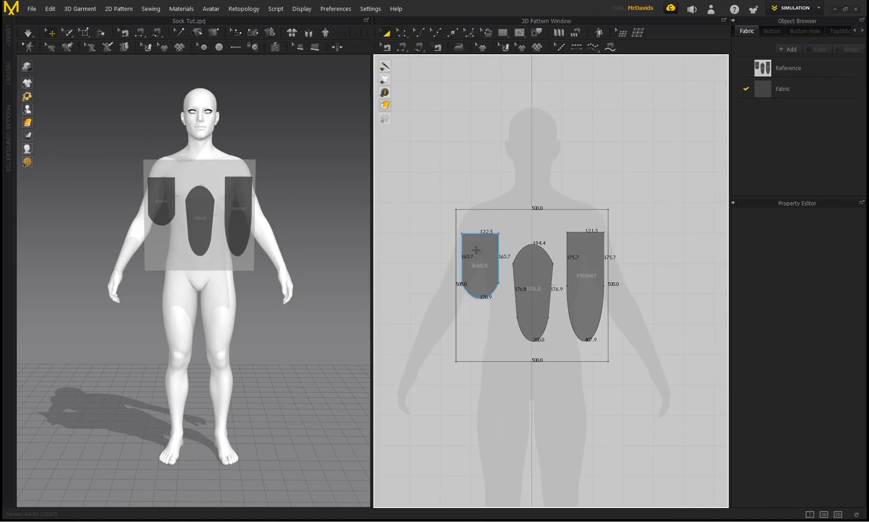
click(481, 271)
shift+click(538, 272)
shift+click(584, 278)
drag(588, 282, 587, 447)
Move the reference square sideways away from the avatar in the 3D scene
scroll(548, 327, down, 2)
middle_drag(547, 326, 529, 248)
click(564, 214)
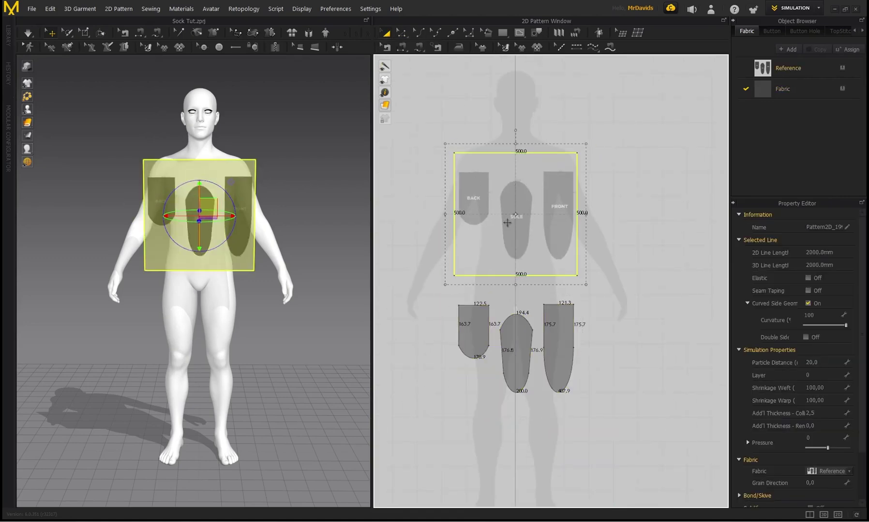
right_drag(248, 219, 142, 161)
middle_drag(230, 166, 226, 190)
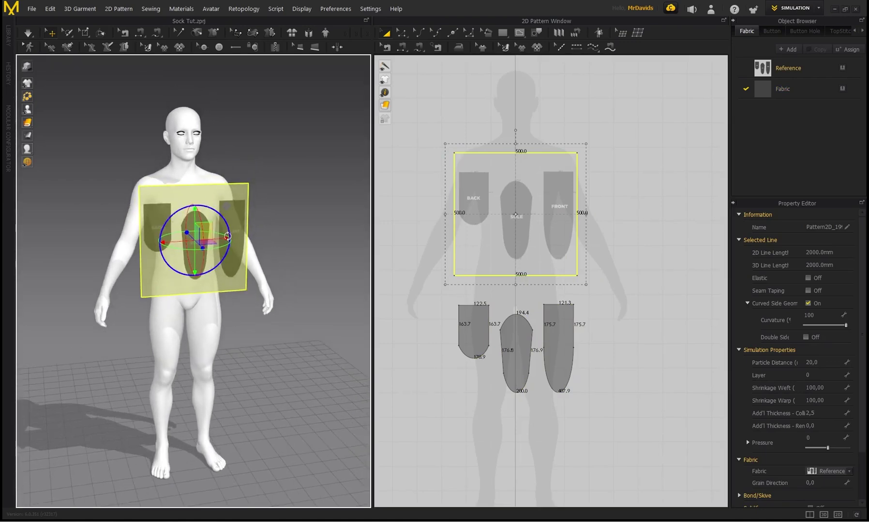
drag(224, 238, 381, 232)
middle_drag(277, 168, 222, 197)
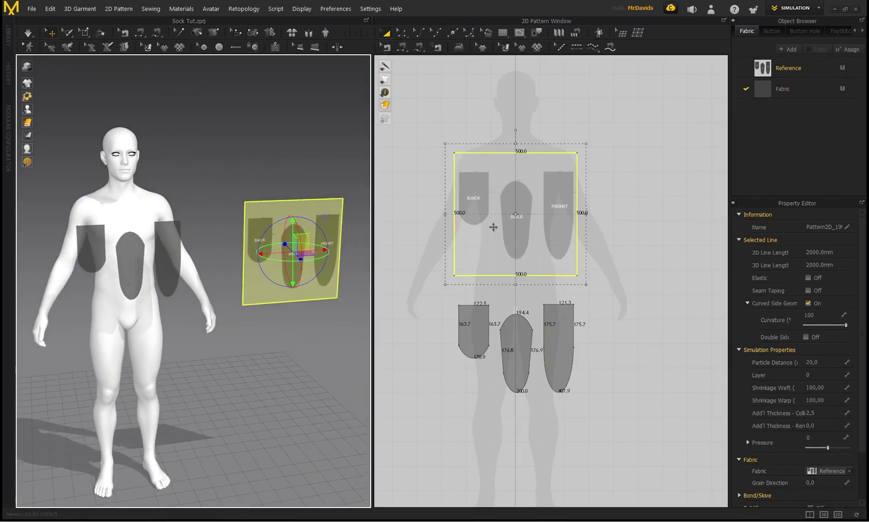
Freeze the reference square and hide its 3D pattern
right_click(491, 195)
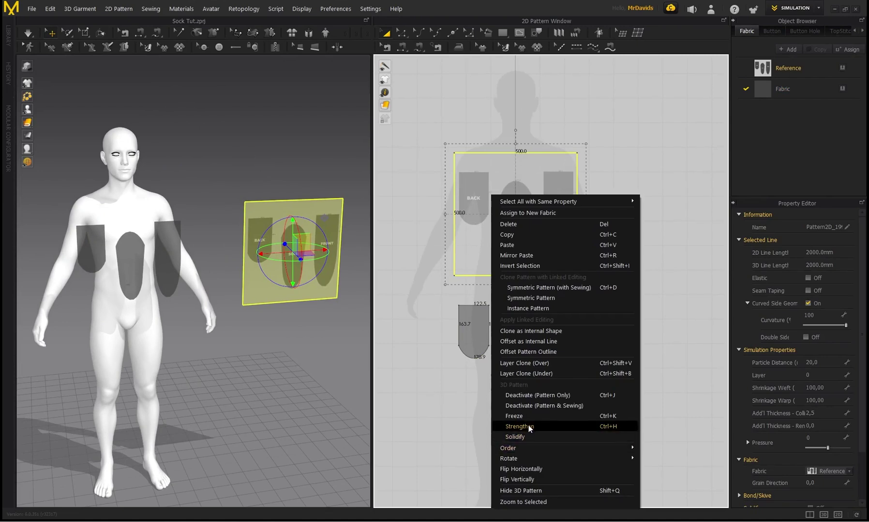
click(514, 416)
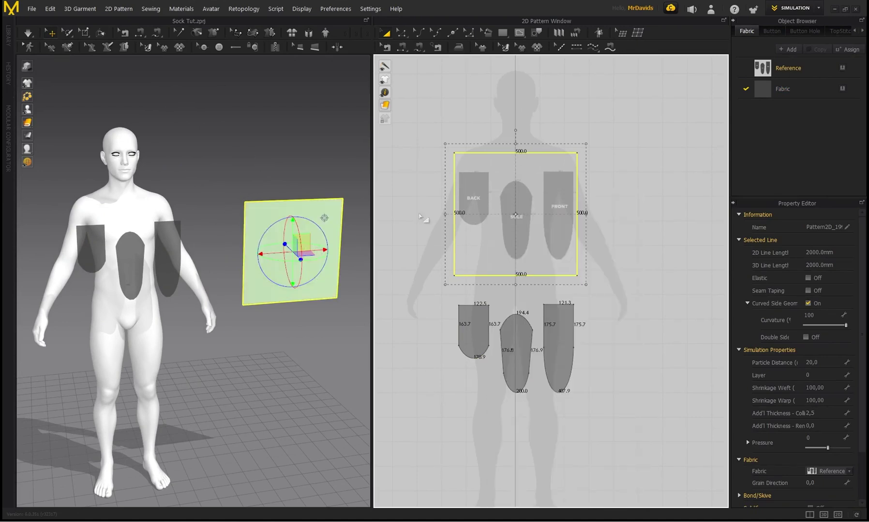
right_click(478, 183)
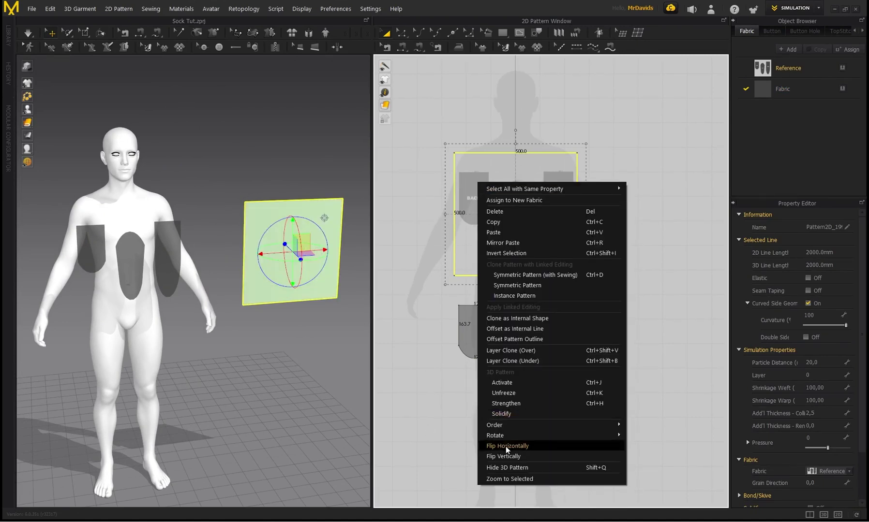
click(505, 468)
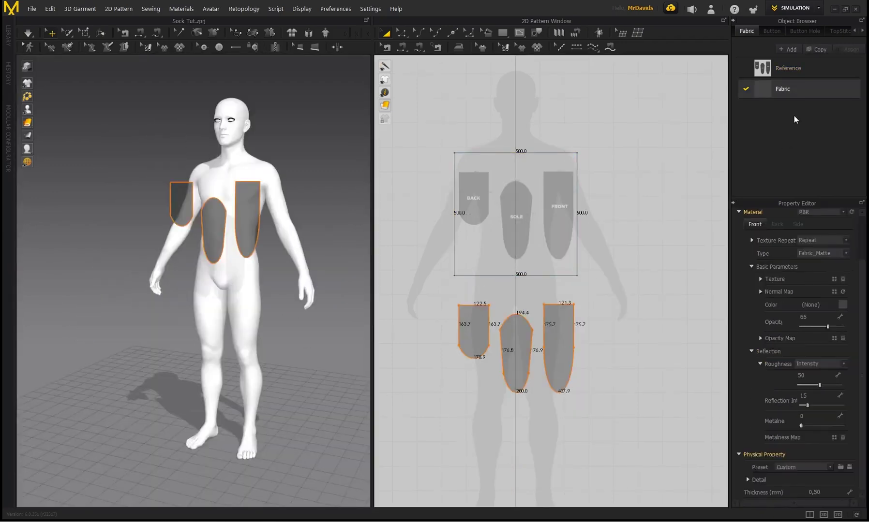
Raise the opacity of the Fabric material to 100
drag(829, 331, 852, 330)
right_drag(339, 265, 242, 233)
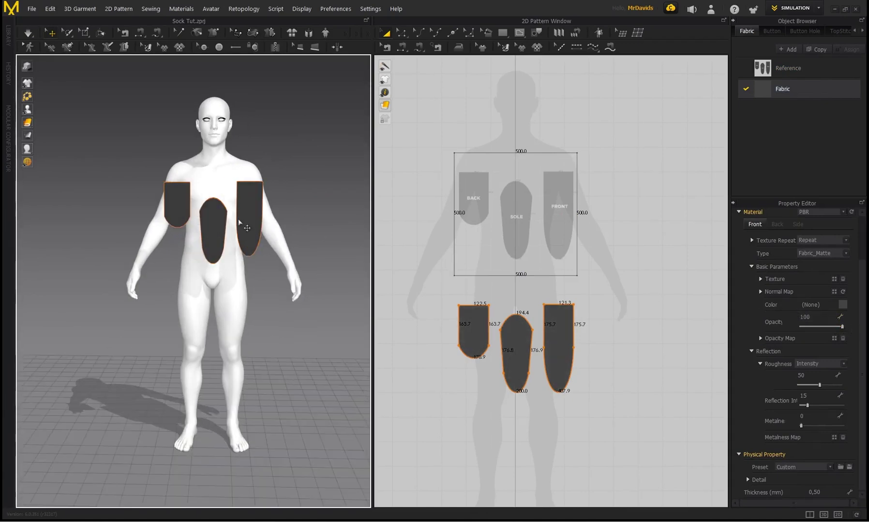
Examine the avatar's legs and feet and their contact with the ground from several angles
right_drag(270, 293, 235, 288)
middle_drag(258, 389, 250, 342)
scroll(238, 402, up, 3)
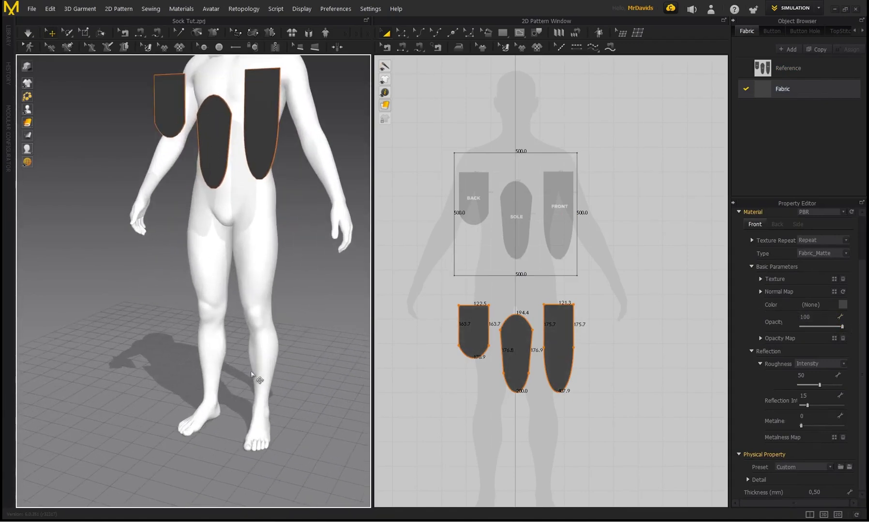
right_drag(251, 372, 255, 333)
right_drag(282, 391, 198, 360)
right_drag(232, 449, 199, 132)
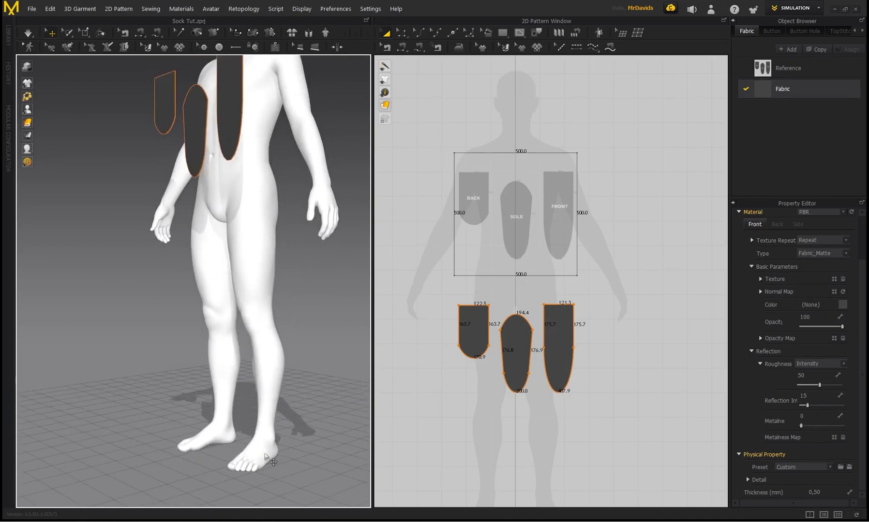
right_drag(249, 450, 238, 408)
scroll(249, 417, down, 3)
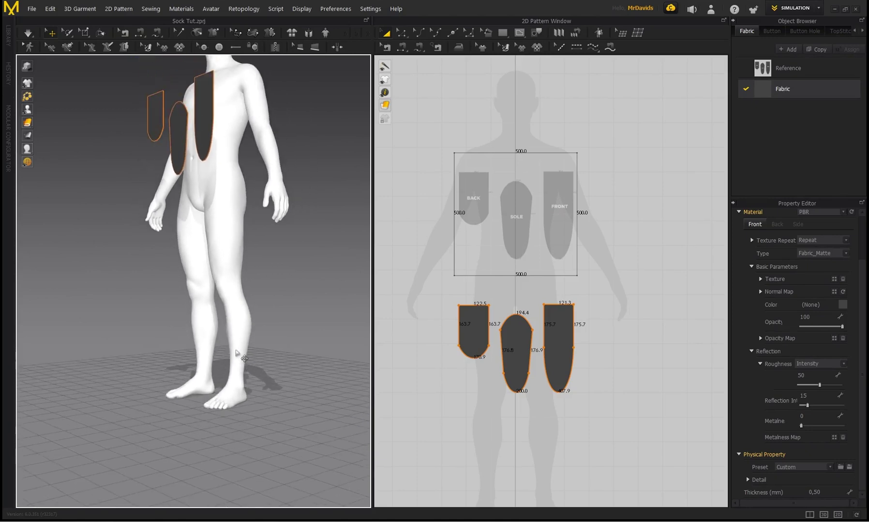
right_drag(213, 270, 247, 291)
scroll(247, 292, down, 1)
middle_drag(247, 291, 272, 313)
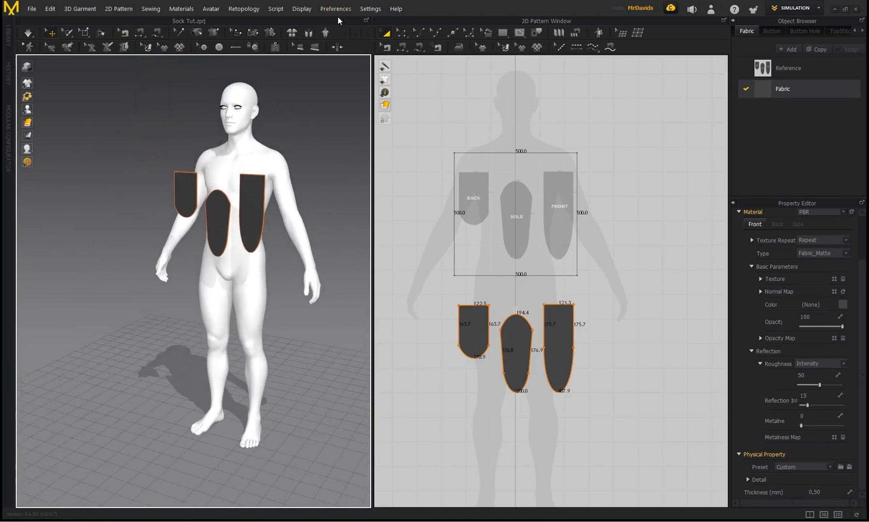
Open the simulation properties, make sure Ground Collision is off, and check the avatar's feet against the floor
click(335, 9)
click(337, 97)
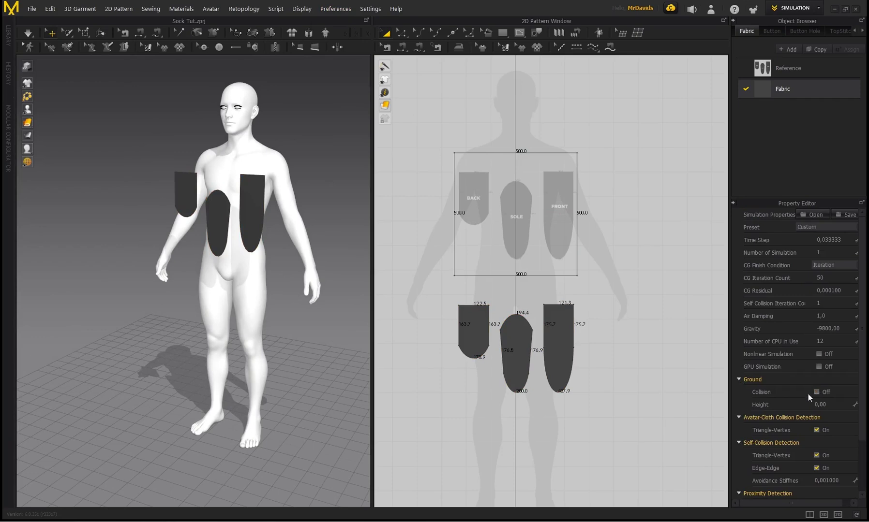
right_drag(249, 464, 267, 468)
scroll(297, 480, up, 5)
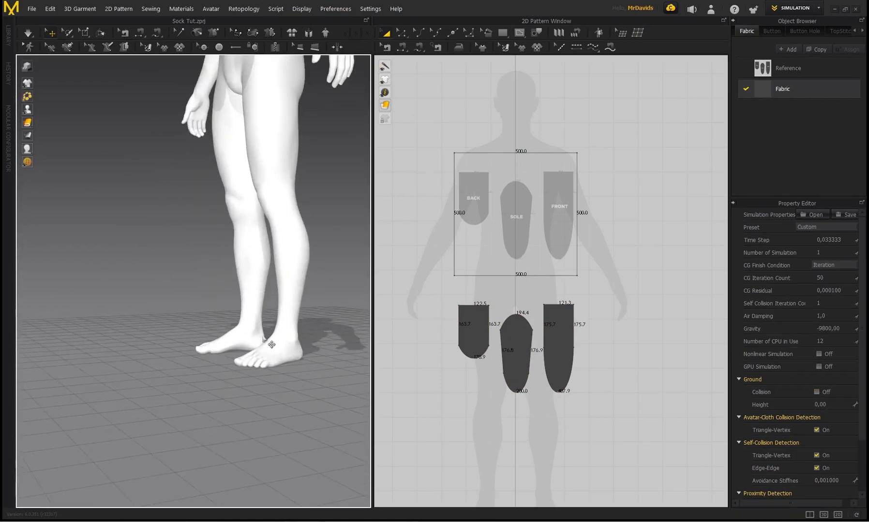
right_drag(297, 401, 161, 388)
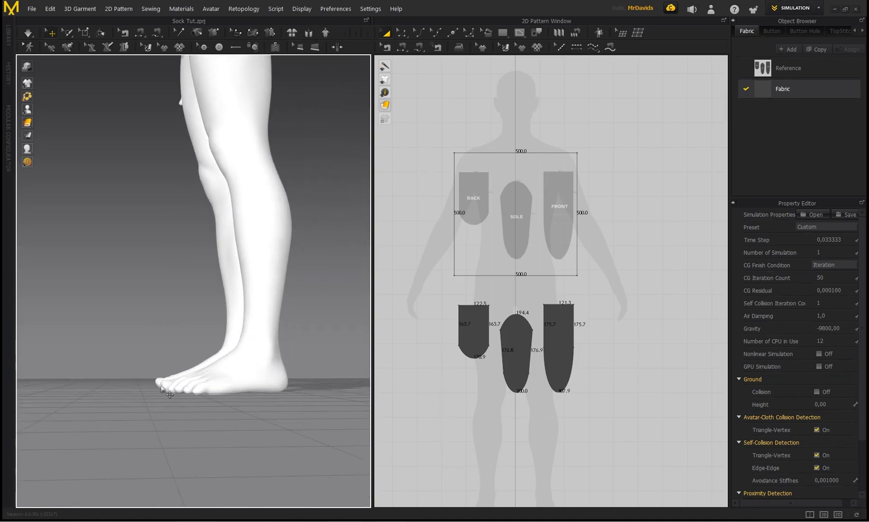
right_drag(228, 406, 212, 380)
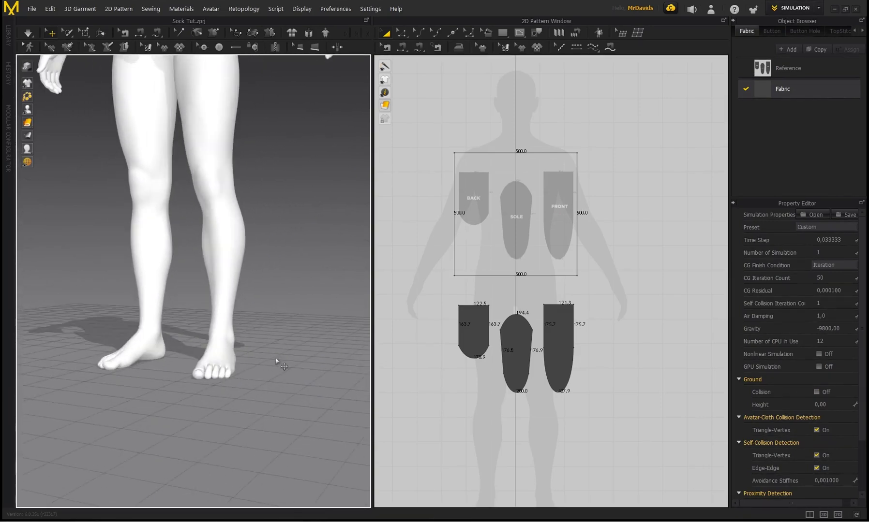
Switch the 3D garment display to the thick textured surface and inspect the pattern pieces' thickness up close
middle_drag(241, 378, 270, 406)
scroll(270, 406, down, 3)
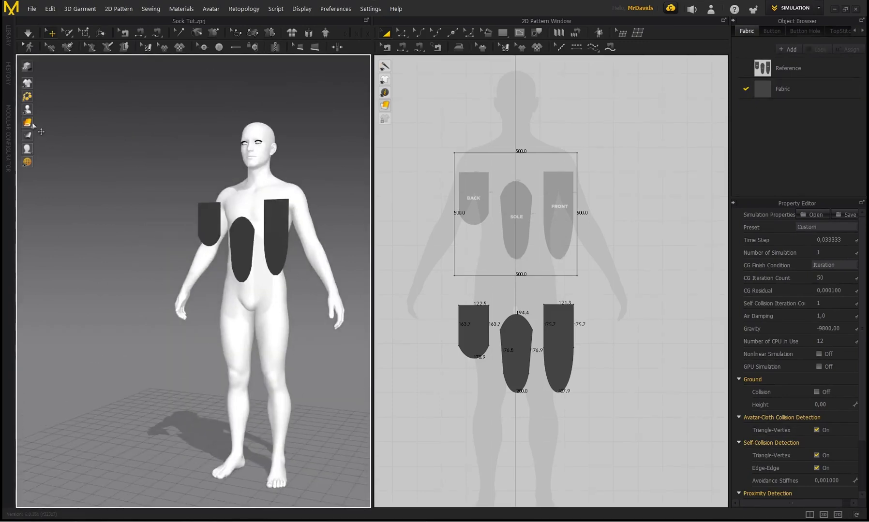
mouse_move(28, 122)
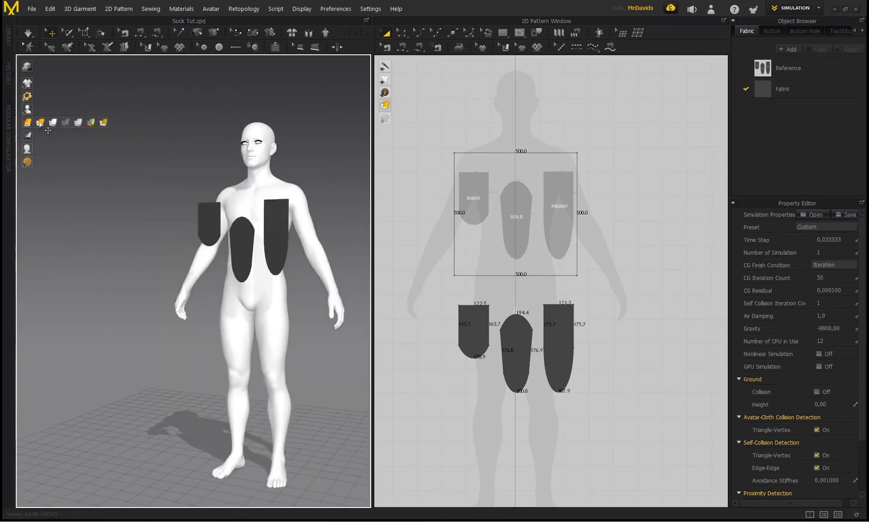
click(41, 124)
right_drag(246, 223, 223, 234)
scroll(284, 217, up, 4)
middle_drag(284, 217, 179, 234)
right_drag(179, 234, 116, 235)
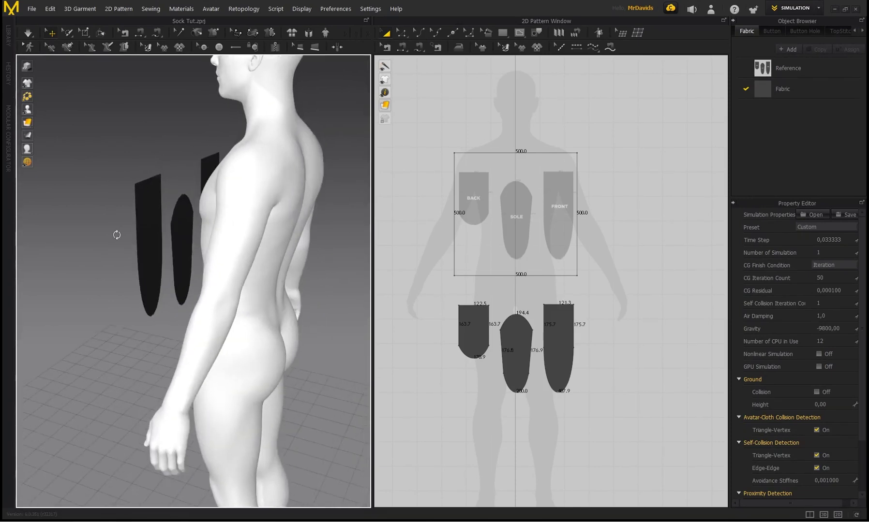
scroll(127, 232, up, 3)
middle_drag(127, 233, 176, 228)
right_drag(184, 220, 724, 70)
Lighten the colour of the Fabric material to a medium grey
click(789, 88)
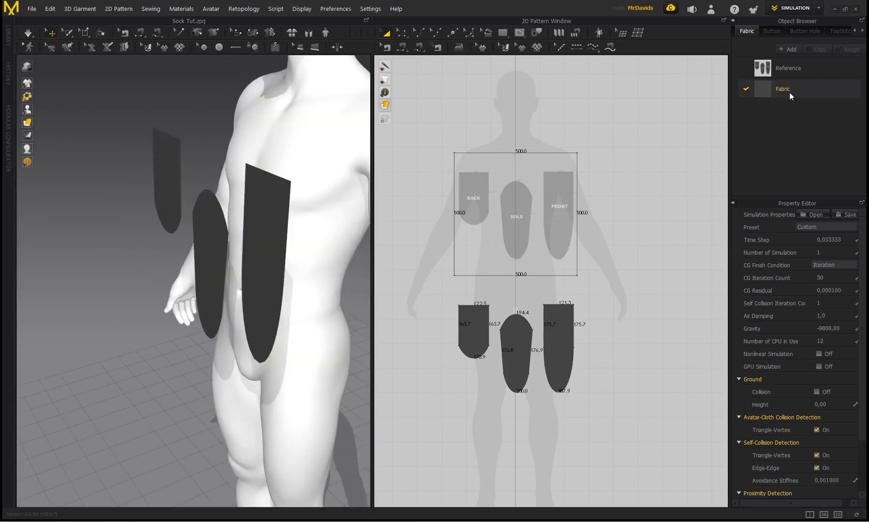
click(802, 305)
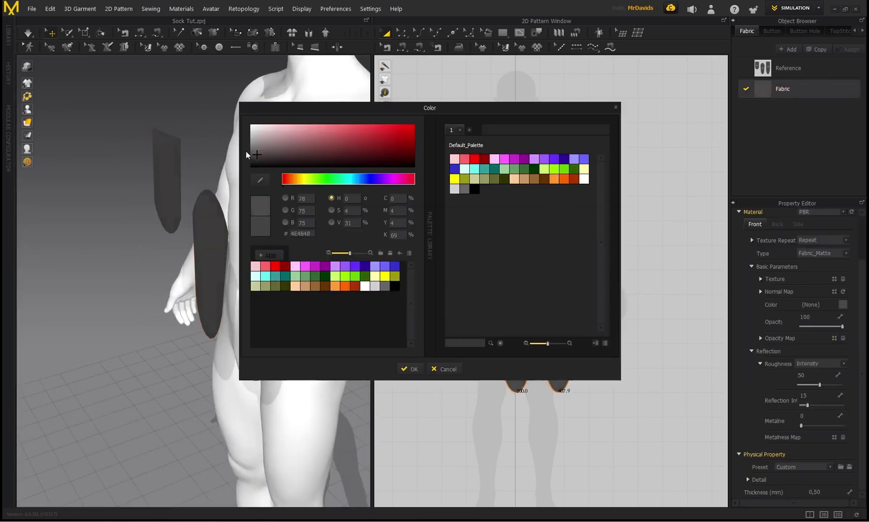
drag(246, 151, 233, 152)
click(403, 370)
right_drag(194, 171, 134, 170)
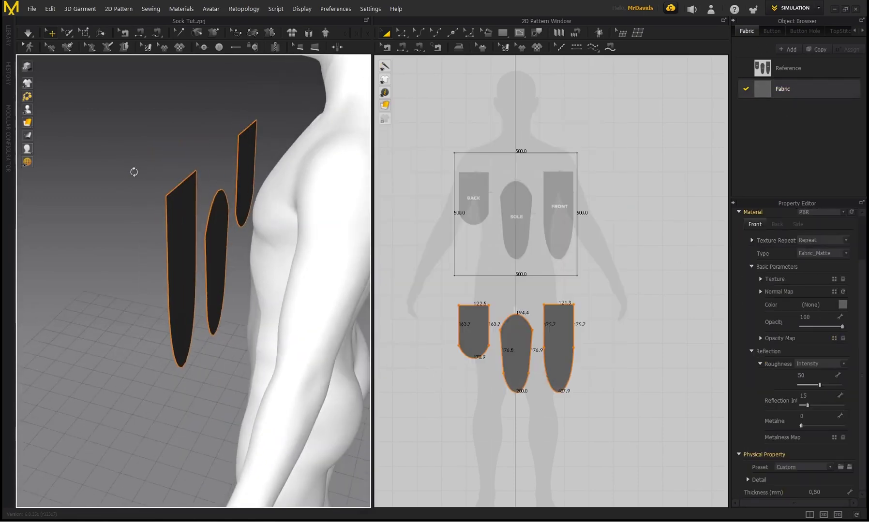
Select the sole piece in 3D and lower it from chest height to the avatar's lower leg
right_drag(180, 252, 218, 217)
scroll(204, 242, down, 2)
middle_drag(204, 241, 258, 188)
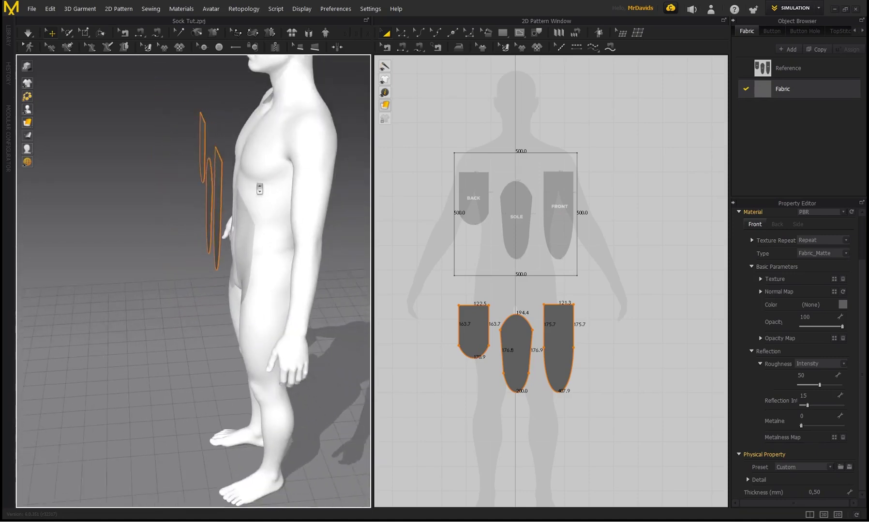
right_drag(201, 206, 235, 217)
click(211, 209)
middle_drag(208, 186, 224, 161)
drag(229, 164, 226, 345)
middle_drag(226, 345, 228, 253)
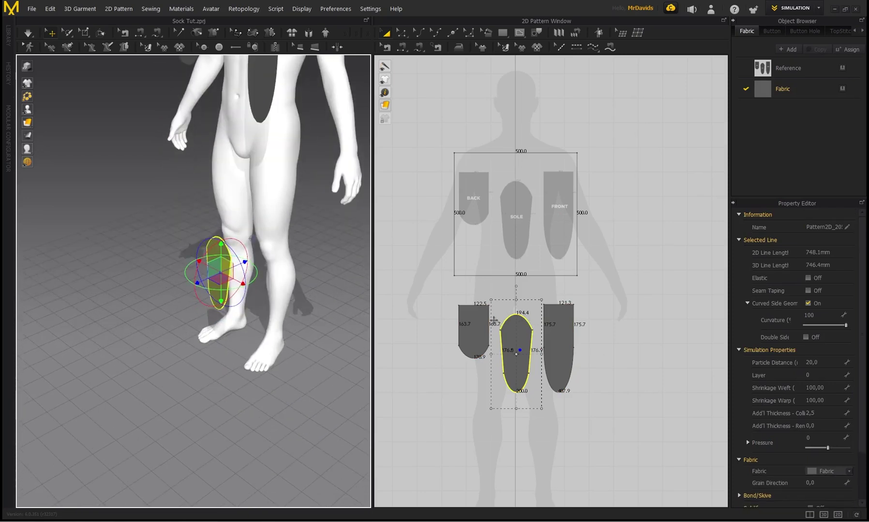
Rotate the sole piece until it lies flat and lower it to the level of the avatar's feet
middle_drag(224, 286, 231, 233)
scroll(231, 233, up, 2)
drag(221, 234, 269, 175)
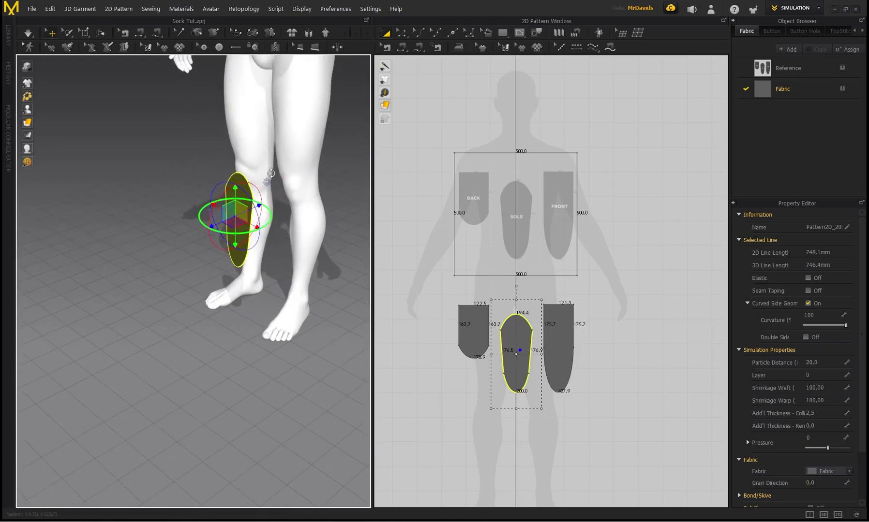
drag(220, 195, 211, 249)
middle_drag(212, 247, 172, 241)
scroll(174, 240, up, 2)
drag(197, 168, 224, 303)
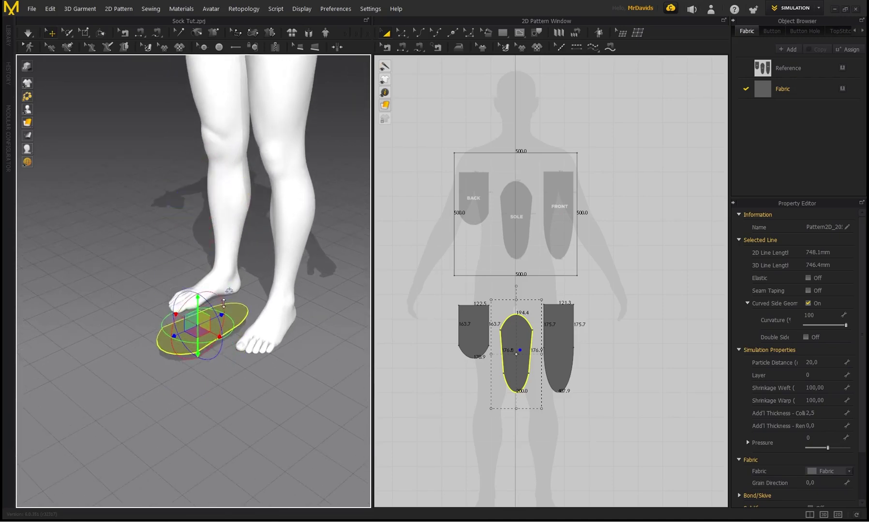
Move the flat sole piece across to the avatar's left foot and turn it to match the foot's direction
right_drag(224, 303, 247, 291)
drag(215, 359, 264, 376)
right_drag(264, 377, 244, 397)
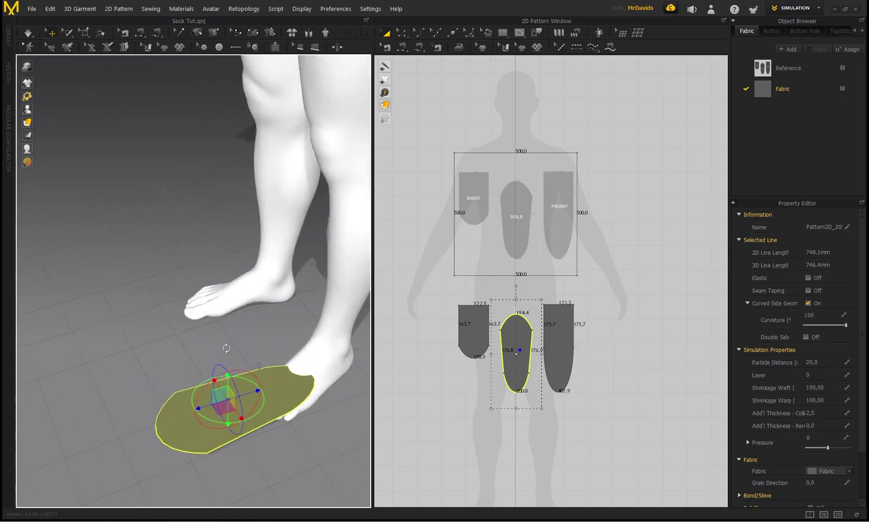
middle_drag(244, 397, 135, 329)
drag(108, 327, 179, 307)
right_drag(160, 259, 203, 365)
scroll(206, 379, up, 2)
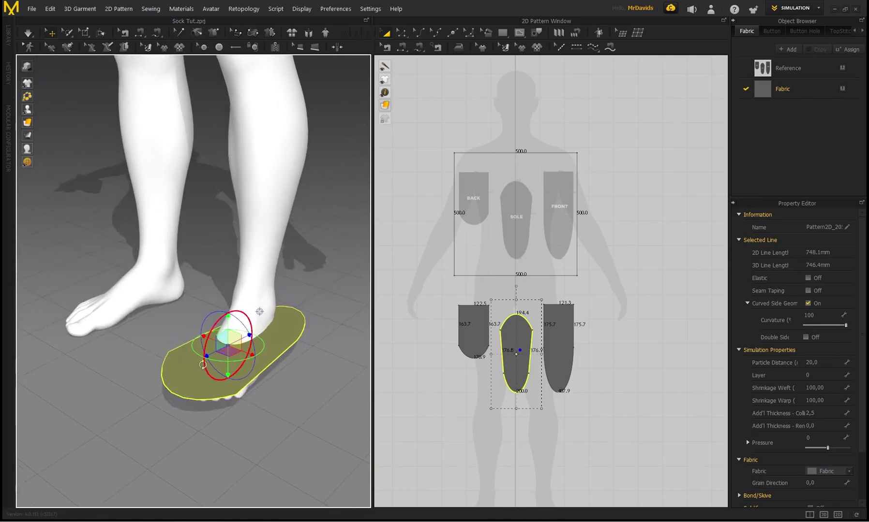
Flip the normals of the sole piece and lower it beneath the avatar's left foot
right_click(192, 373)
click(231, 151)
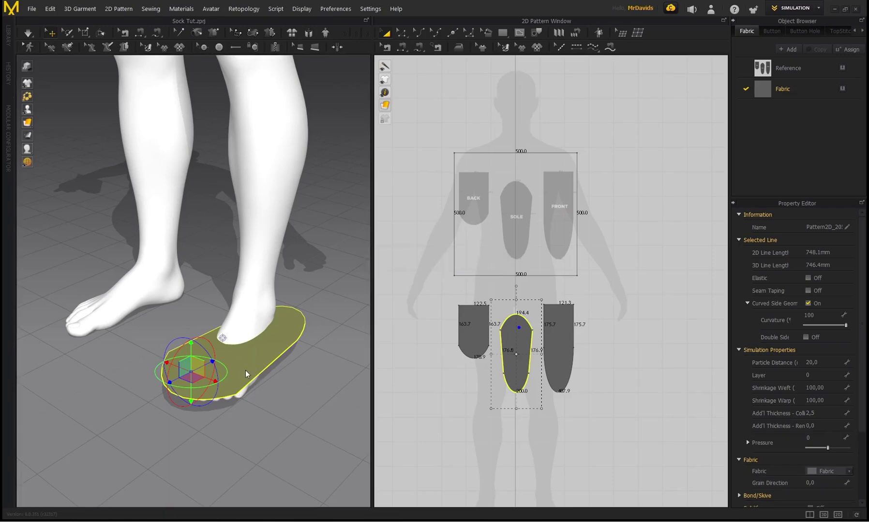
scroll(240, 349, up, 2)
click(243, 392)
drag(245, 371, 245, 397)
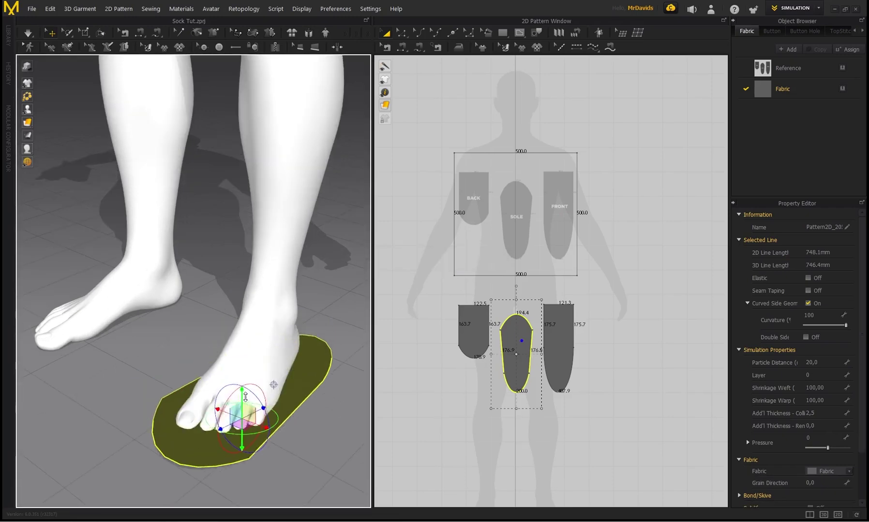
Align the sole piece with the left foot's length, tilt and centre so it sits just below the foot
right_drag(245, 396, 152, 405)
drag(152, 406, 179, 406)
right_drag(247, 357, 288, 376)
drag(281, 403, 267, 398)
right_drag(264, 339, 199, 281)
mouse_move(256, 279)
right_down()
mouse_move(196, 229)
mouse_move(245, 409)
mouse_move(255, 302)
mouse_move(295, 289)
mouse_move(242, 280)
right_up()
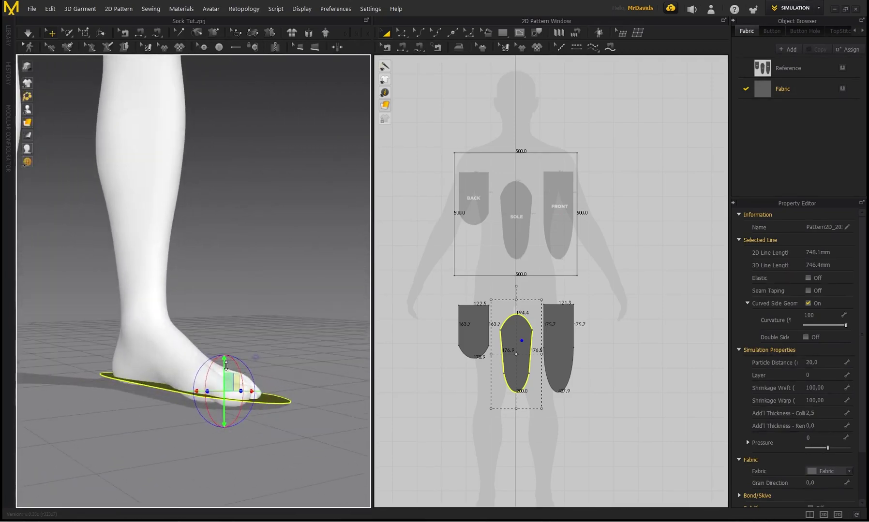
right_drag(184, 347, 204, 385)
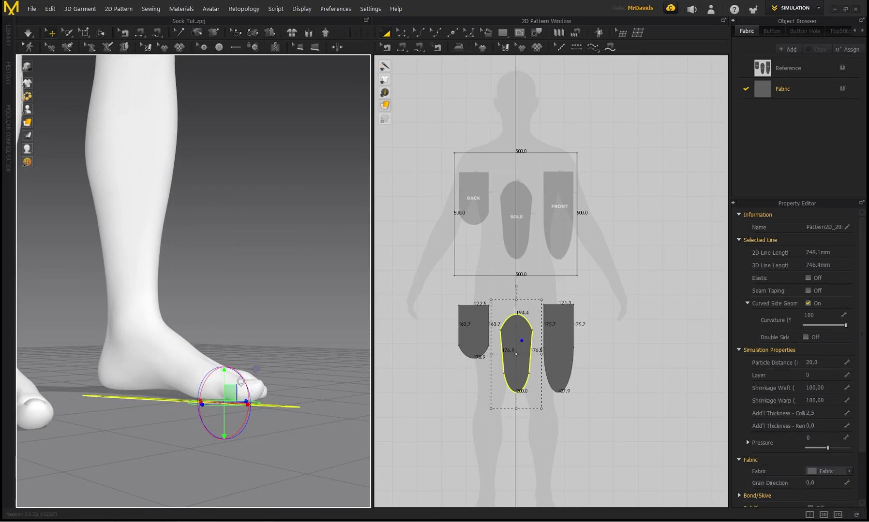
right_drag(218, 337, 100, 307)
right_drag(253, 373, 262, 407)
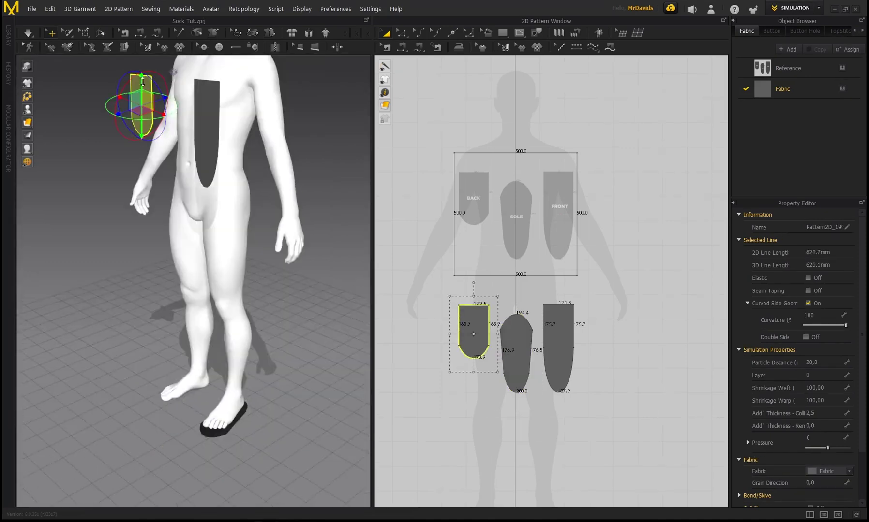
Bring the BACK piece down to the avatar's left foot and adjust its height above the floor
drag(142, 82, 242, 377)
scroll(240, 382, up, 4)
middle_drag(229, 388, 164, 353)
drag(193, 394, 220, 397)
right_drag(220, 397, 104, 352)
drag(144, 373, 144, 315)
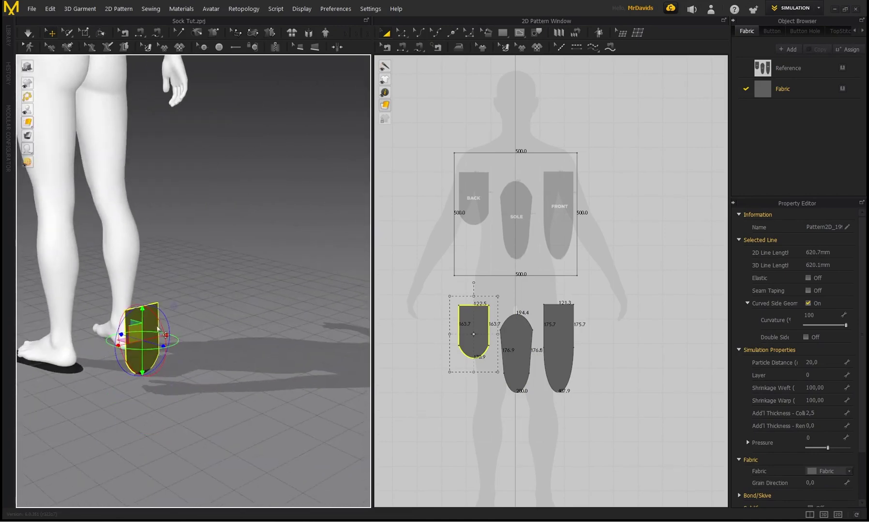
Place the BACK piece behind the left heel and flip its normals
drag(119, 344, 59, 357)
middle_drag(59, 356, 228, 347)
scroll(228, 348, up, 3)
drag(313, 399, 280, 387)
right_click(269, 329)
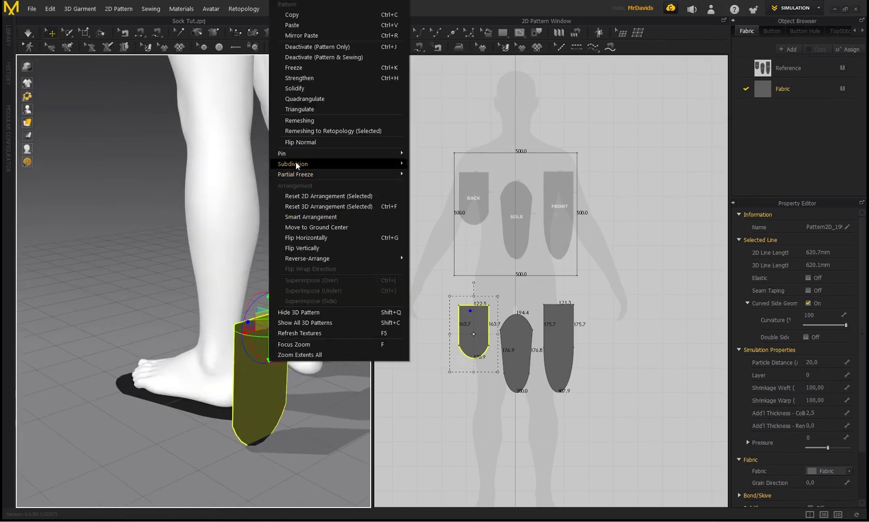
click(296, 142)
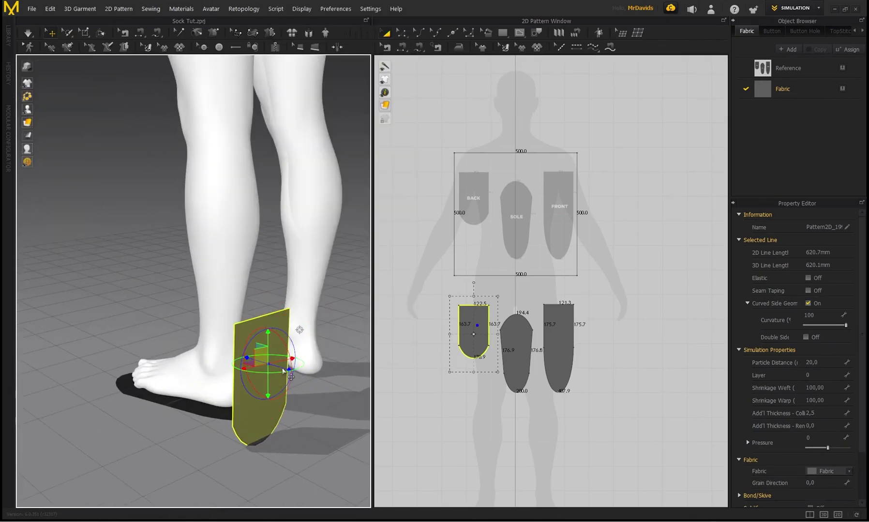
Shift the BACK piece sideways to centre it behind the left heel
click(286, 370)
drag(305, 372, 278, 365)
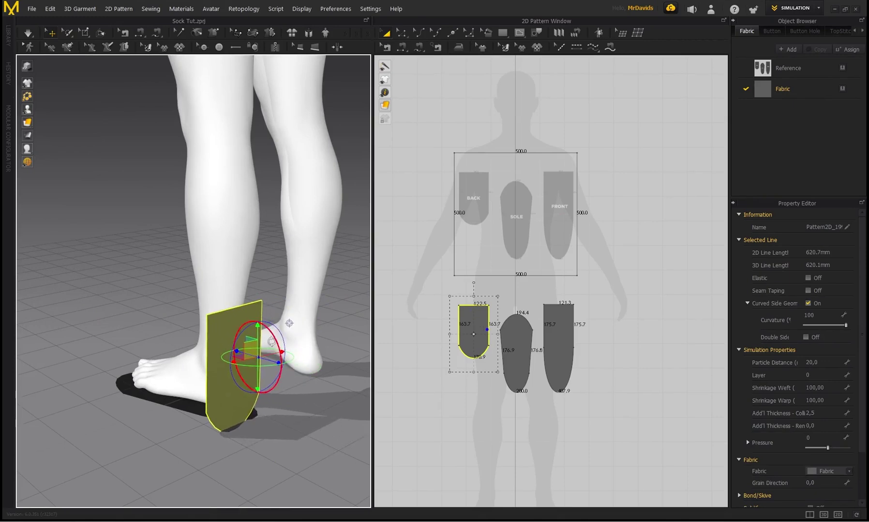
drag(256, 329, 285, 332)
right_drag(285, 331, 338, 355)
drag(256, 342, 242, 337)
Rotate the BACK piece to face the left heel squarely and adjust its distance from the heel
right_drag(242, 336, 110, 384)
right_drag(256, 302, 270, 375)
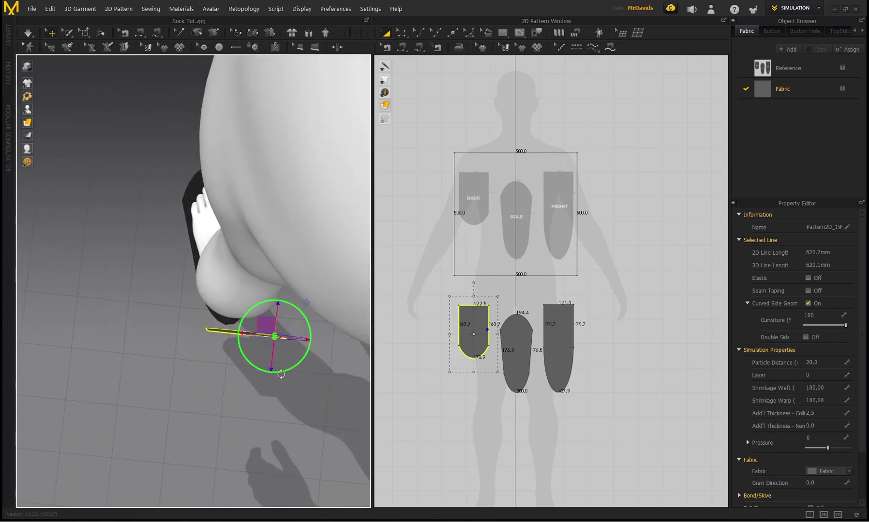
drag(281, 371, 296, 374)
right_drag(211, 320, 257, 336)
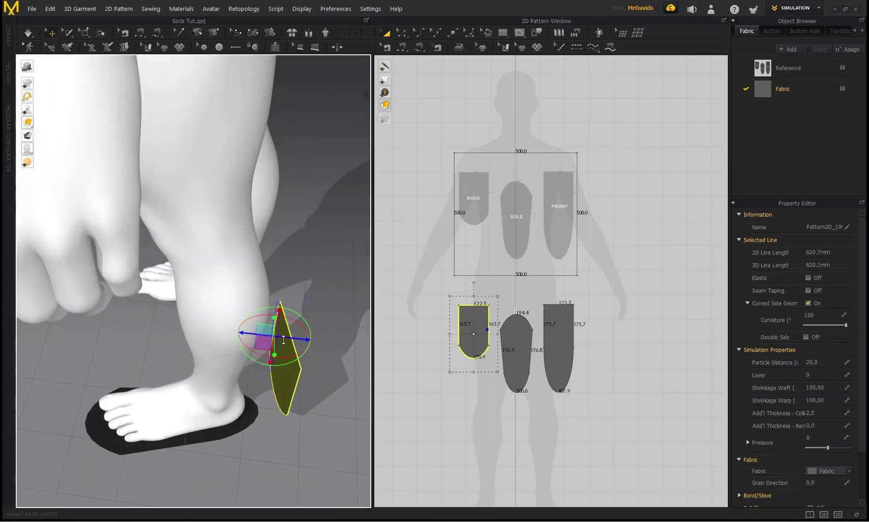
drag(256, 336, 244, 336)
Select the FRONT piece and lower it from the torso to the avatar's left foot
scroll(269, 221, down, 5)
click(559, 341)
right_drag(54, 115, 242, 173)
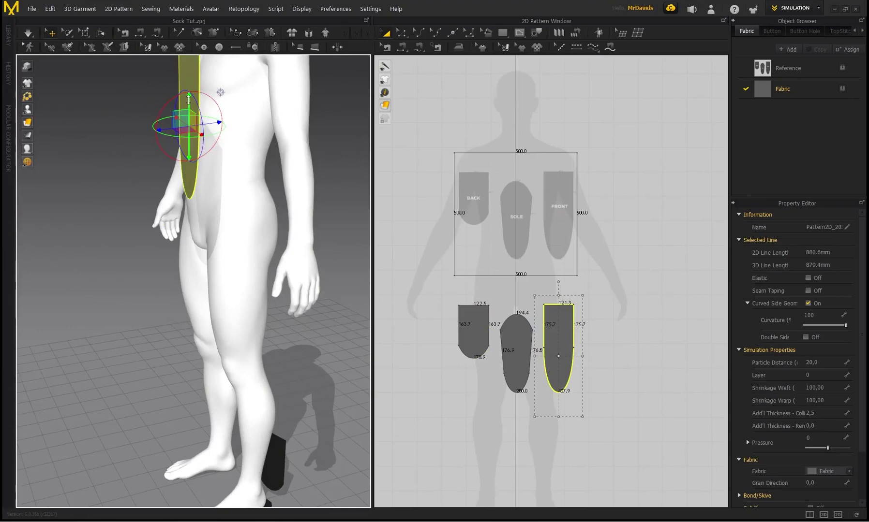
drag(189, 103, 187, 432)
middle_drag(237, 385, 237, 264)
drag(188, 311, 189, 347)
Position the FRONT piece in front of the left foot and turn it to match the foot's direction
right_drag(285, 394, 216, 378)
drag(216, 378, 238, 378)
mouse_move(238, 378)
right_down()
mouse_move(289, 344)
mouse_move(242, 364)
right_up()
scroll(288, 344, up, 3)
drag(237, 409, 223, 414)
right_drag(219, 387, 280, 340)
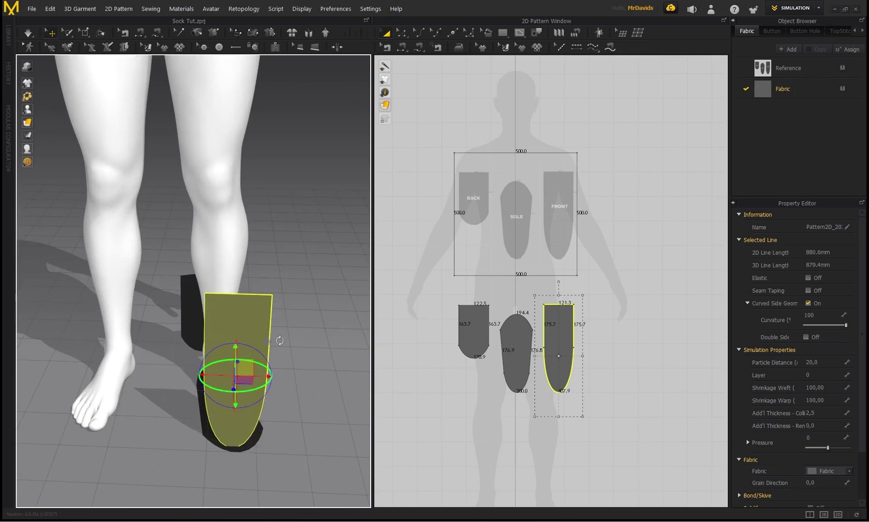
Draw a 121.3 mm internal line across the FRONT piece, joining the points where its straight sides meet the curve
key(4)
scroll(553, 355, up, 3)
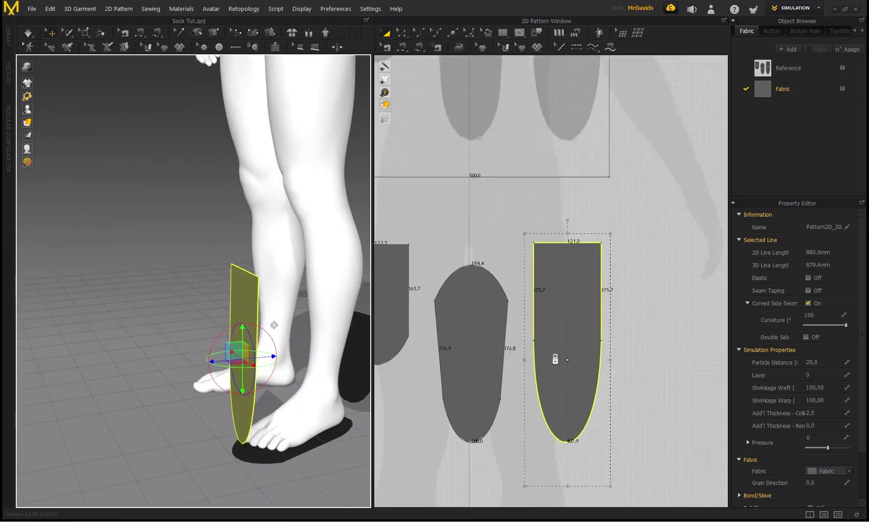
scroll(555, 359, up, 3)
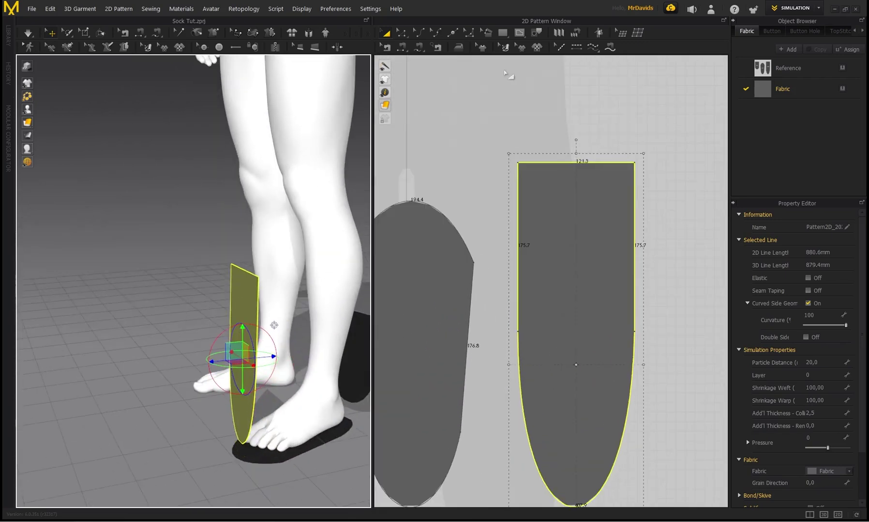
click(518, 35)
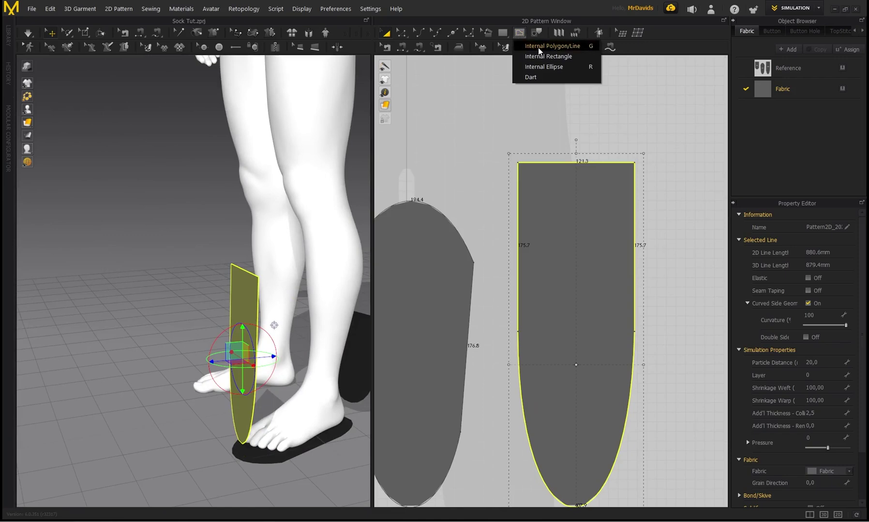
click(539, 47)
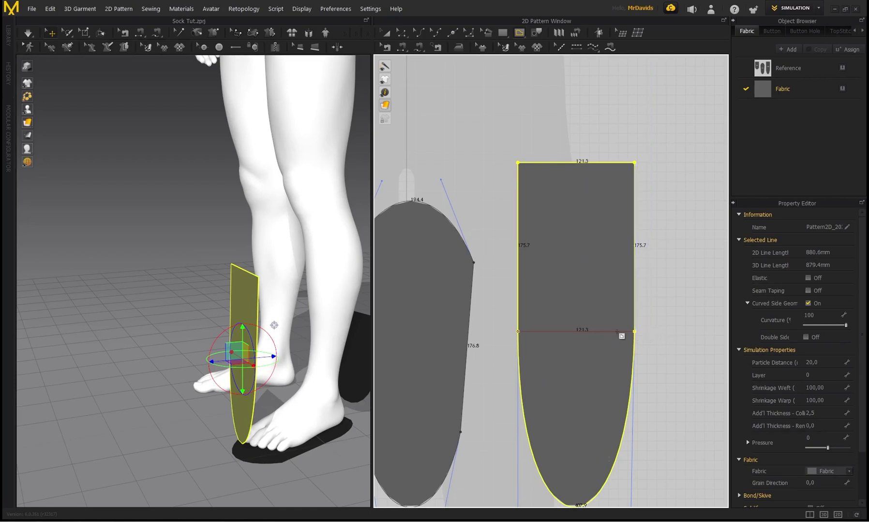
click(634, 331)
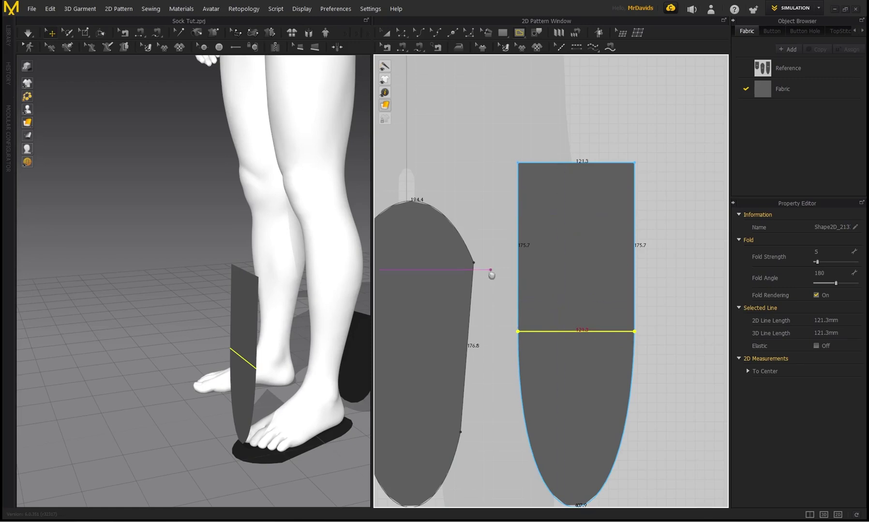
scroll(490, 272, down, 2)
Fold the curved lower part of the FRONT piece forward along the internal line to a fold angle of 249
right_drag(277, 327, 255, 299)
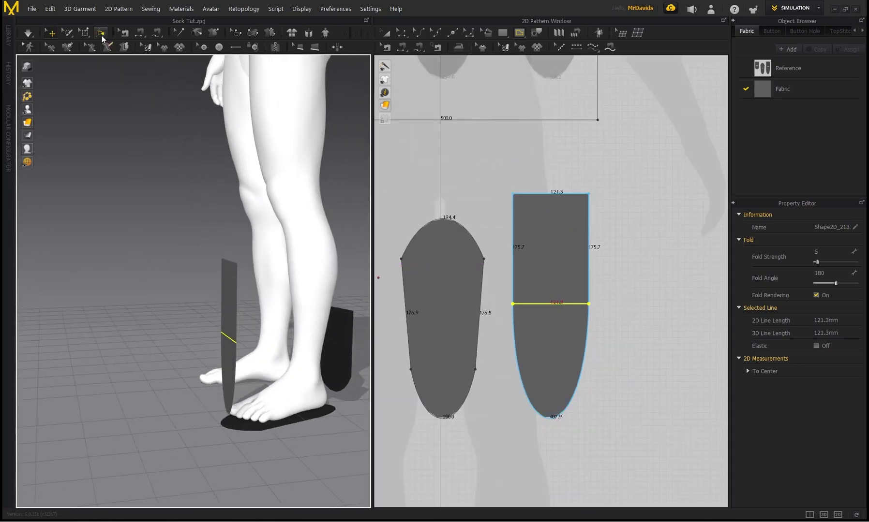
click(102, 34)
click(232, 343)
scroll(237, 341, up, 1)
drag(222, 379, 123, 254)
Move the folded FRONT piece over the left foot, with its upright part in front of the shin
click(51, 34)
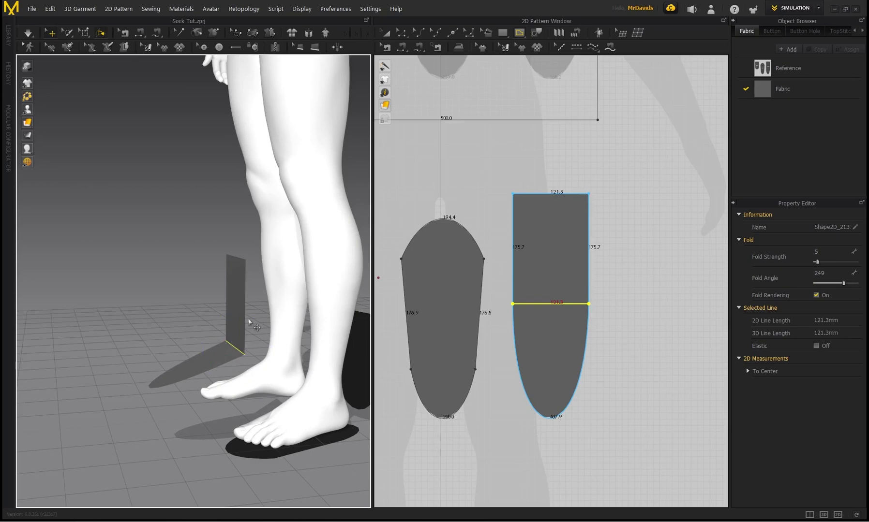
click(246, 320)
drag(257, 316, 310, 344)
right_drag(242, 341, 316, 363)
drag(332, 360, 294, 373)
right_drag(288, 343, 182, 289)
middle_drag(228, 288, 173, 287)
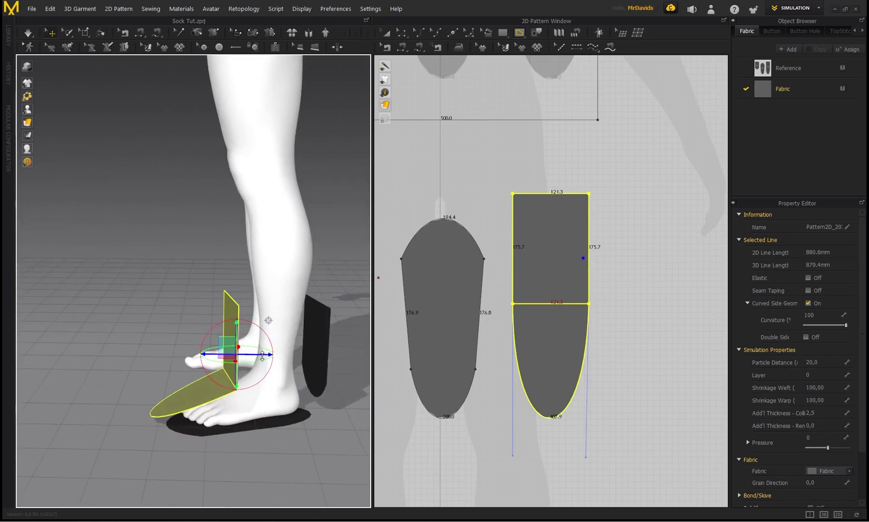
Adjust the folded FRONT piece's distance from the shin and centre it over the left foot
drag(270, 355, 288, 356)
right_drag(140, 360, 211, 395)
drag(272, 350, 262, 349)
right_drag(263, 411, 186, 390)
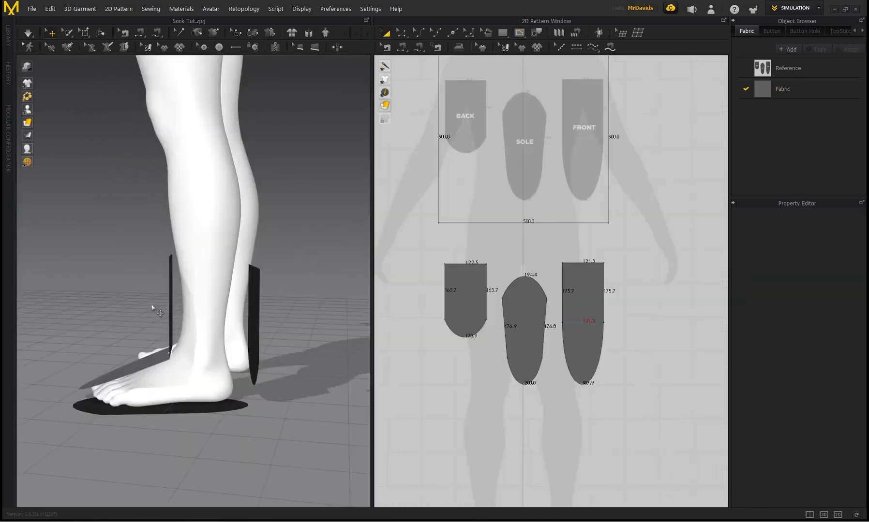
scroll(151, 305, down, 1)
Nudge the FRONT piece slightly further forward from the left shin and deselect it
right_drag(139, 292, 174, 298)
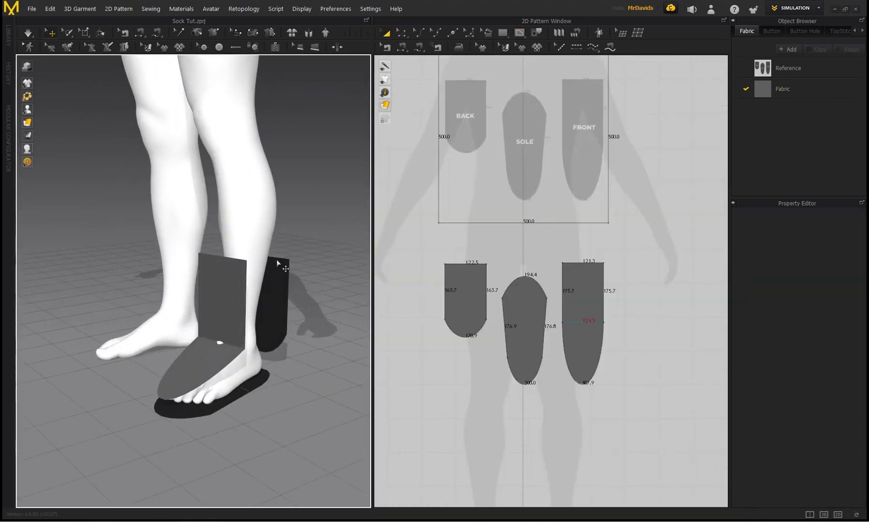
middle_drag(250, 271, 234, 275)
click(217, 300)
right_drag(323, 257, 301, 232)
drag(187, 298, 181, 298)
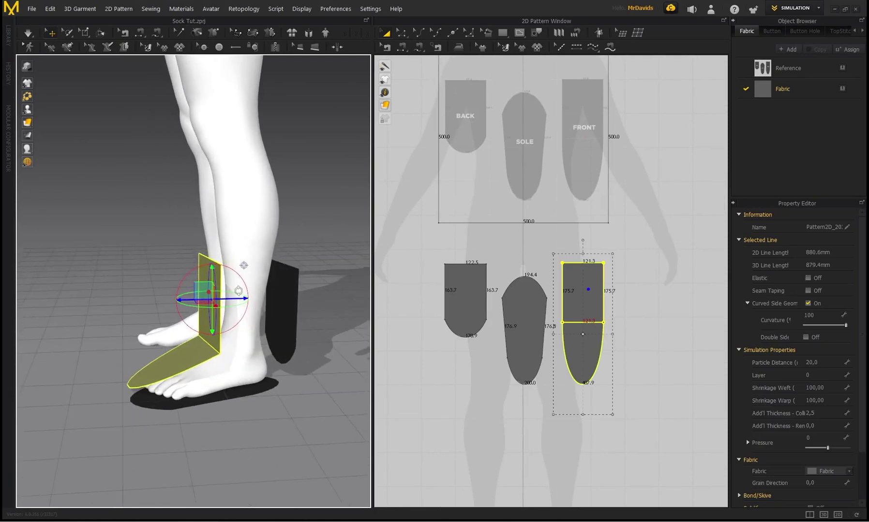
click(145, 191)
Sew both straight side edges of the FRONT piece's upper part to the matching side edges of the BACK piece
right_drag(145, 191, 170, 195)
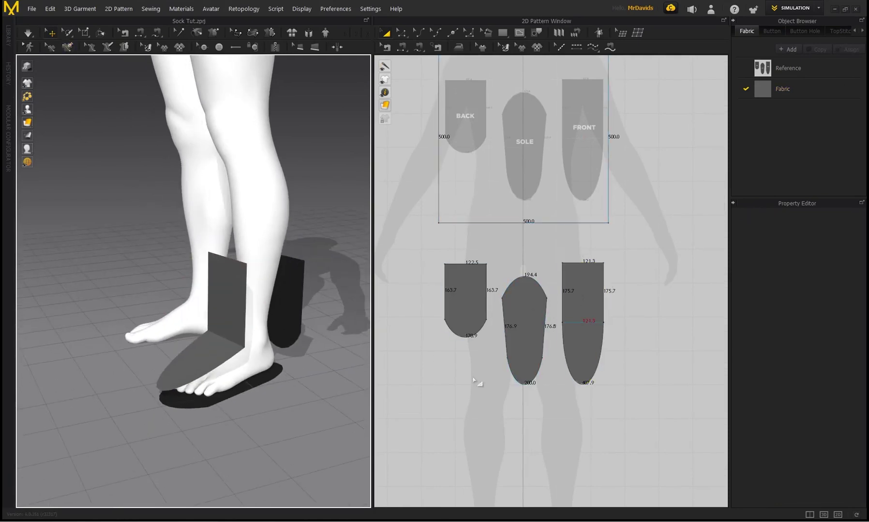
click(140, 32)
click(246, 290)
click(301, 285)
right_drag(272, 190, 169, 300)
click(238, 254)
click(196, 247)
Sew the BACK piece's curved bottom edge to the curved heel edge of the SOLE piece
click(174, 367)
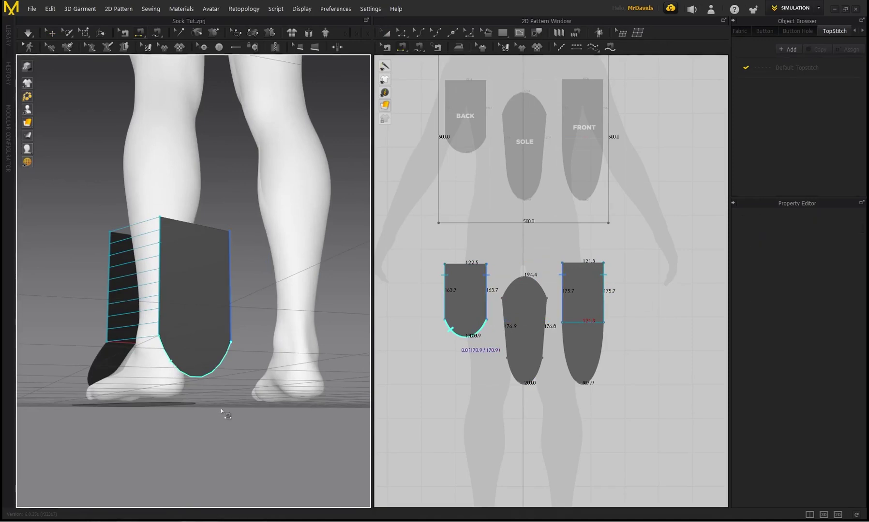
right_drag(225, 411, 200, 435)
click(165, 409)
middle_drag(211, 419, 232, 367)
scroll(231, 366, up, 3)
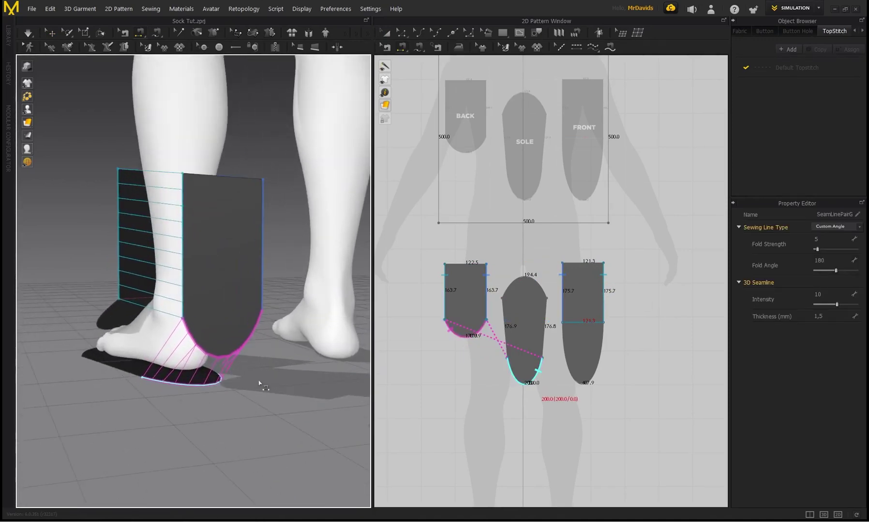
right_drag(259, 382, 227, 358)
middle_drag(257, 365, 271, 373)
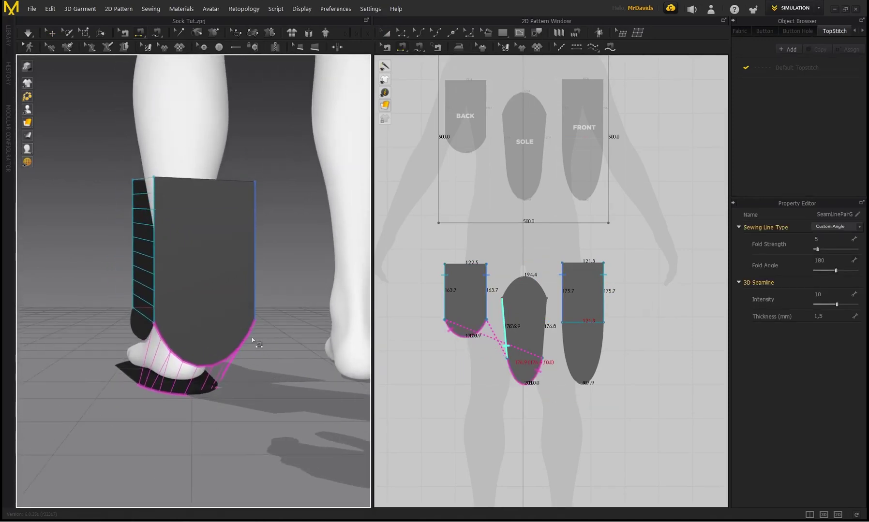
click(126, 35)
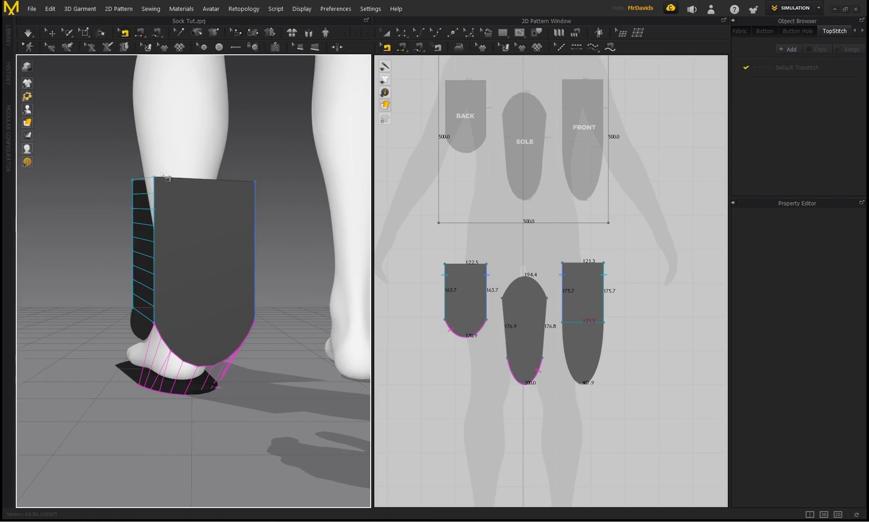
right_click(181, 403)
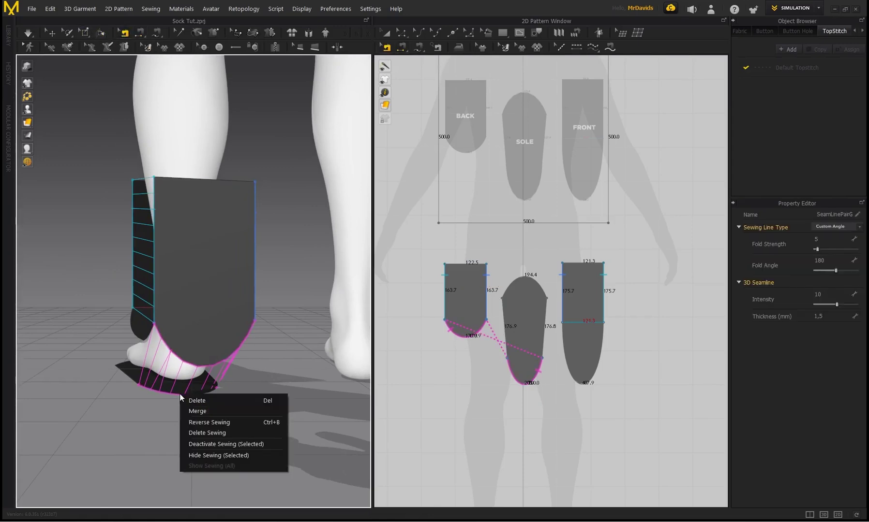
click(130, 414)
Sew the SOLE piece's outer side edge to the curved lower edge of the FRONT piece
right_drag(139, 415, 262, 406)
click(138, 34)
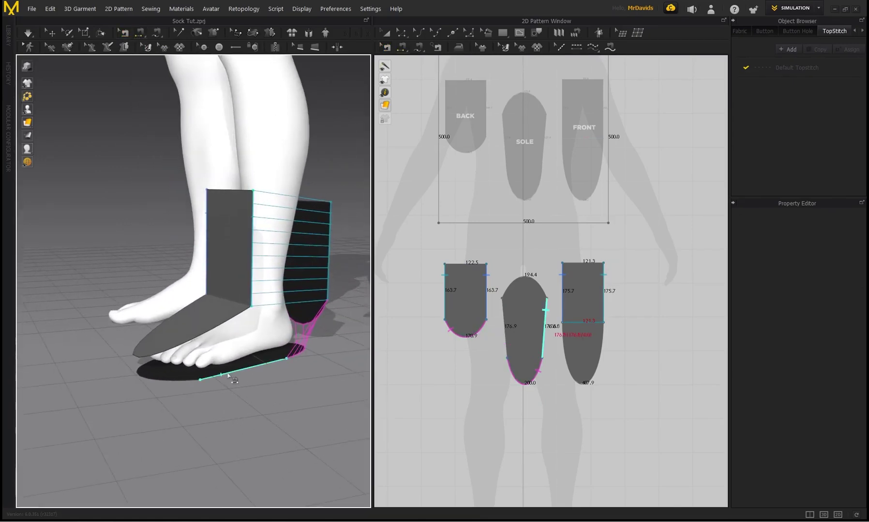
click(226, 375)
click(189, 339)
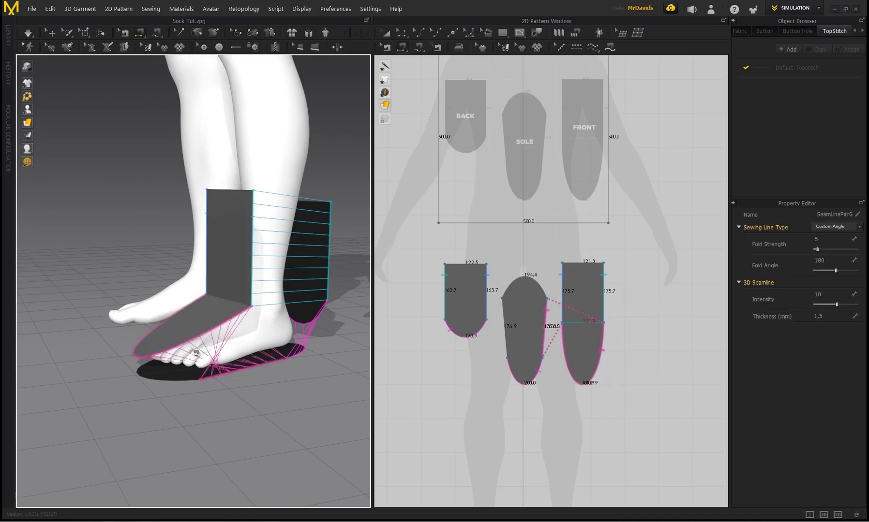
scroll(220, 384, up, 2)
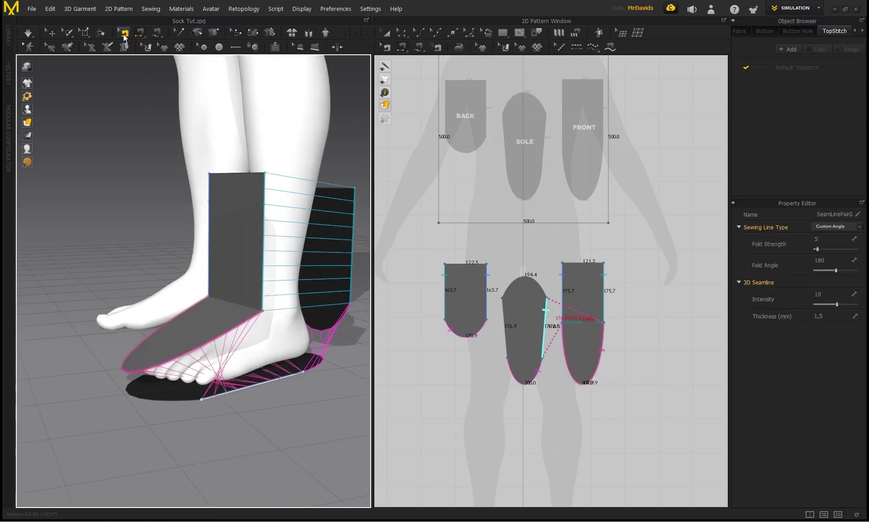
Reverse the sewing direction of the seam between the SOLE's side edge and the FRONT's lower curve
click(124, 34)
right_click(231, 394)
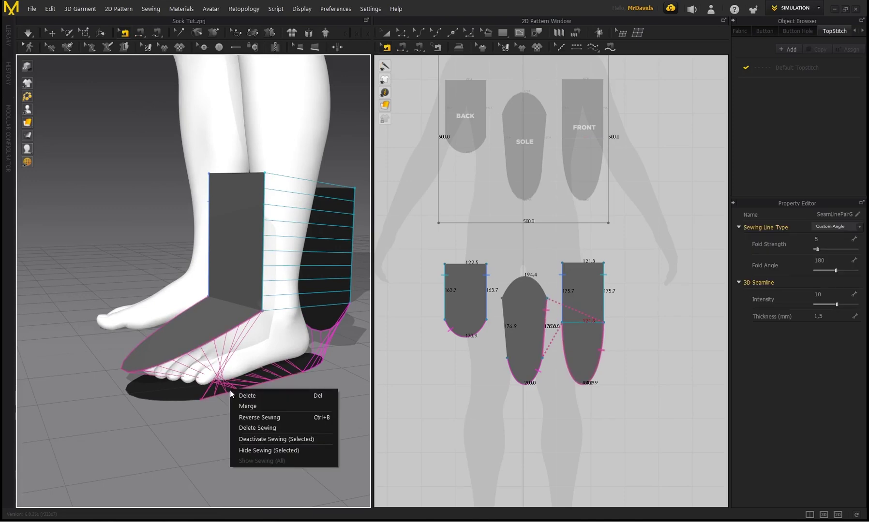
click(249, 417)
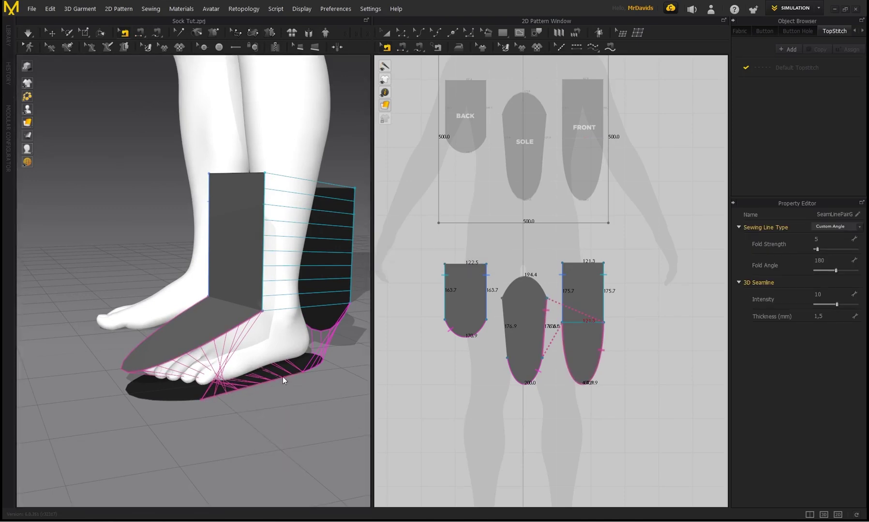
key(ctrl+z)
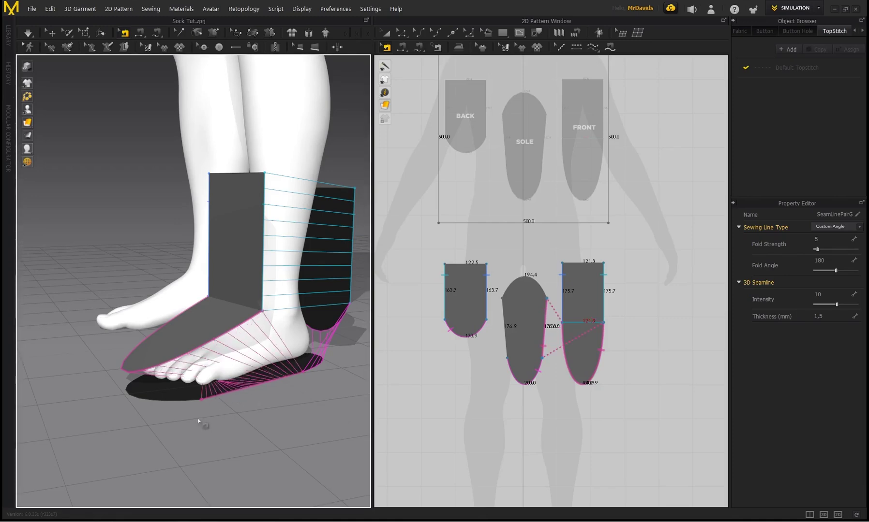
Extend the FRONT seam's SOLE side around the toe and along the opposite side edge to the start of the heel curve
right_drag(198, 421, 310, 373)
right_drag(222, 393, 314, 280)
scroll(543, 300, up, 2)
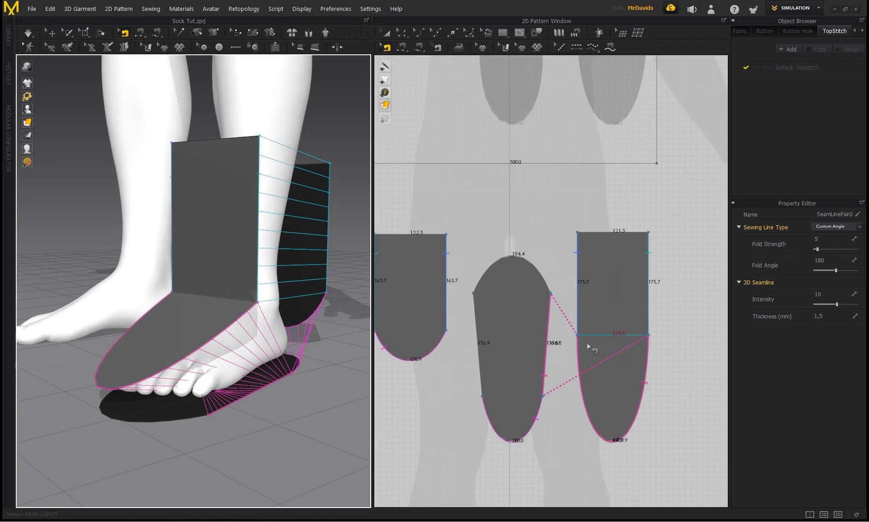
scroll(553, 298, up, 1)
click(552, 295)
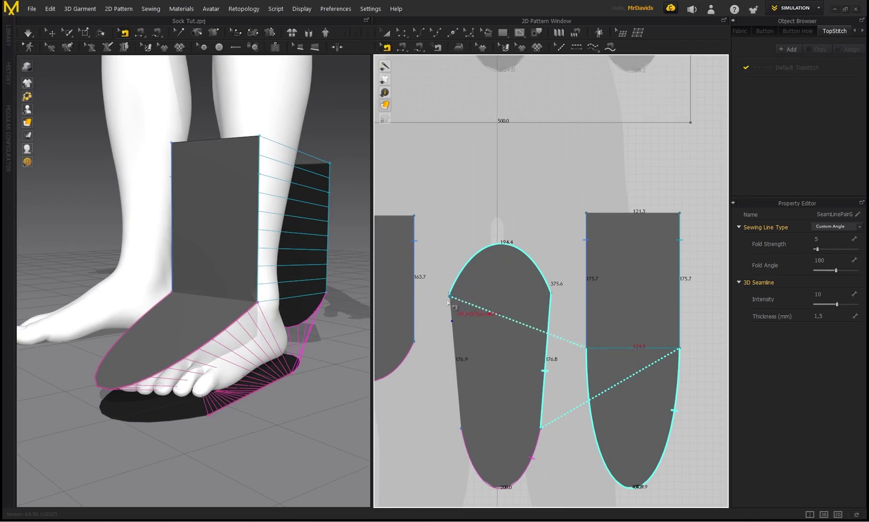
click(461, 428)
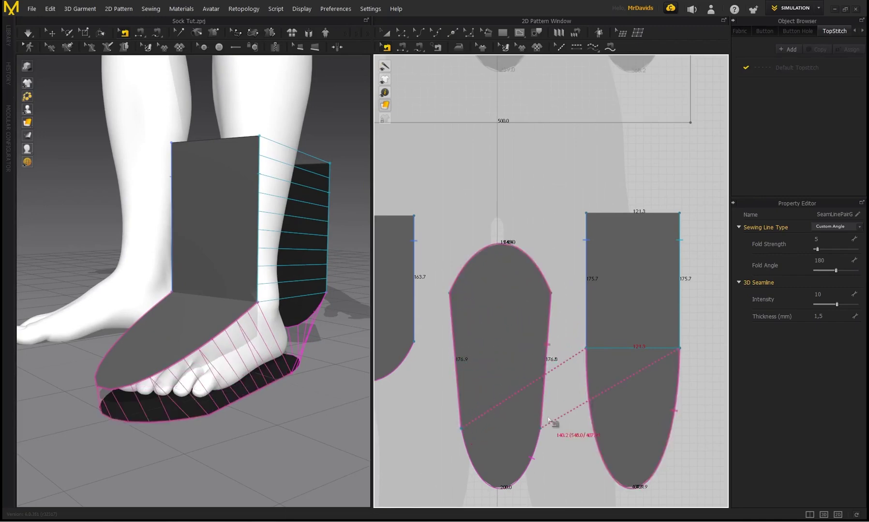
Simulate the garment so the sewn pieces close around the left foot
right_drag(290, 370, 208, 350)
scroll(213, 339, down, 3)
scroll(233, 345, up, 1)
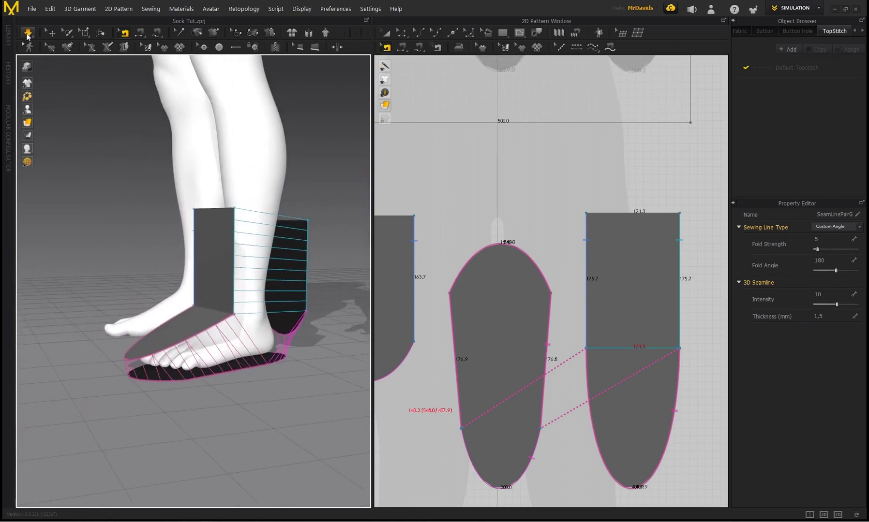
key(space)
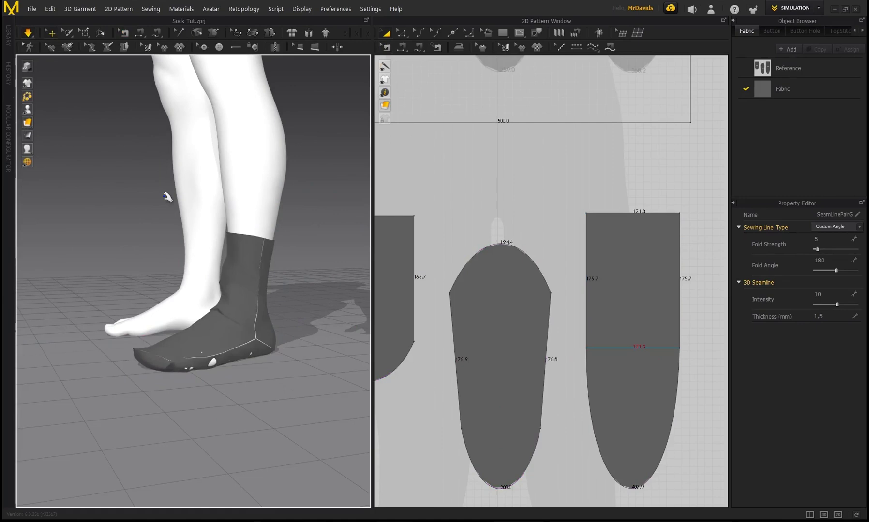
Inspect the draped sock from several angles, examining the cuff, the seams and the edge of the sole
right_drag(287, 317, 245, 363)
click(201, 361)
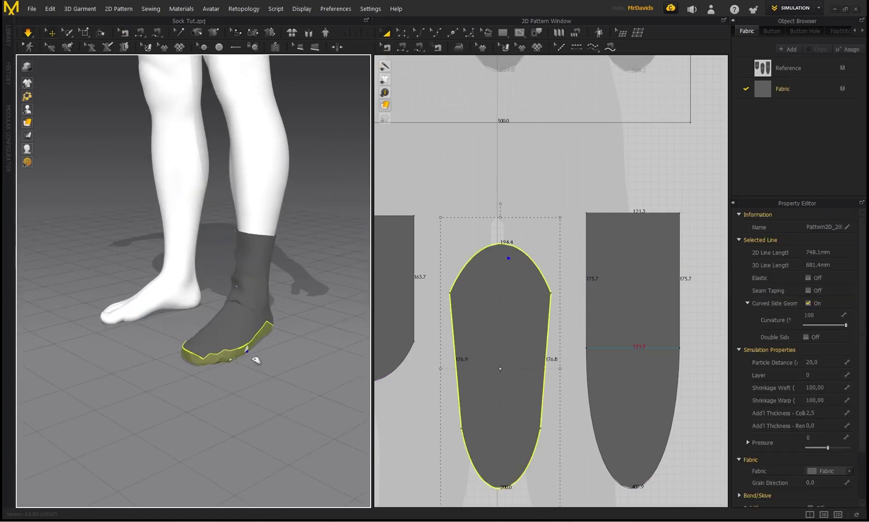
click(290, 347)
right_drag(290, 347, 257, 229)
click(241, 225)
click(312, 252)
right_drag(312, 252, 224, 261)
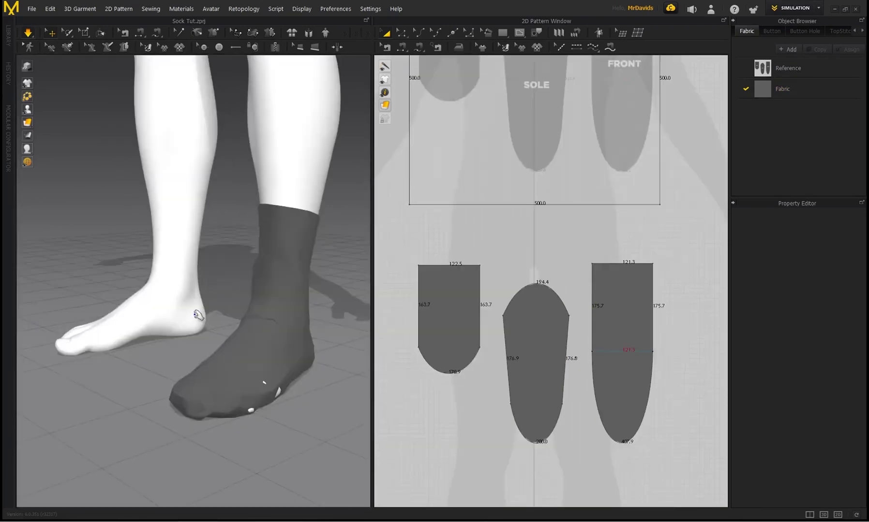
right_drag(194, 242, 251, 244)
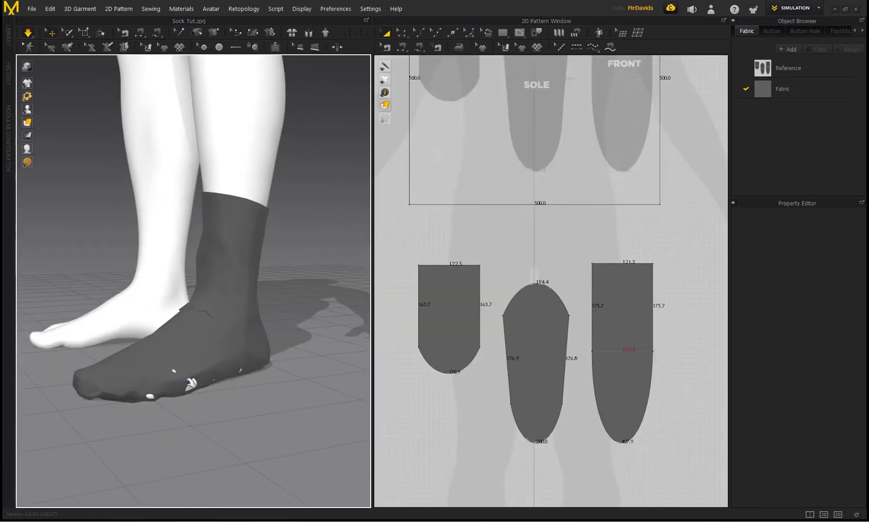
right_drag(254, 394, 299, 392)
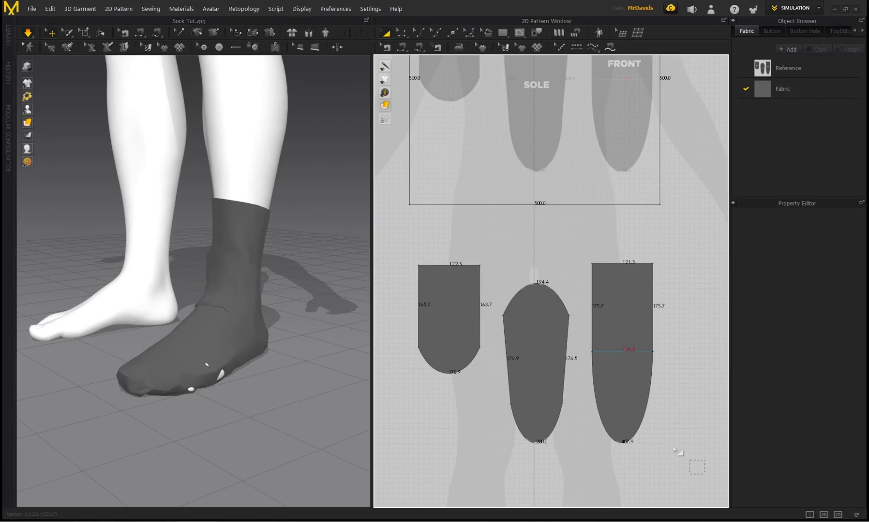
Select the BACK, SOLE and FRONT pieces and set their particle distance to 5
drag(393, 238, 393, 239)
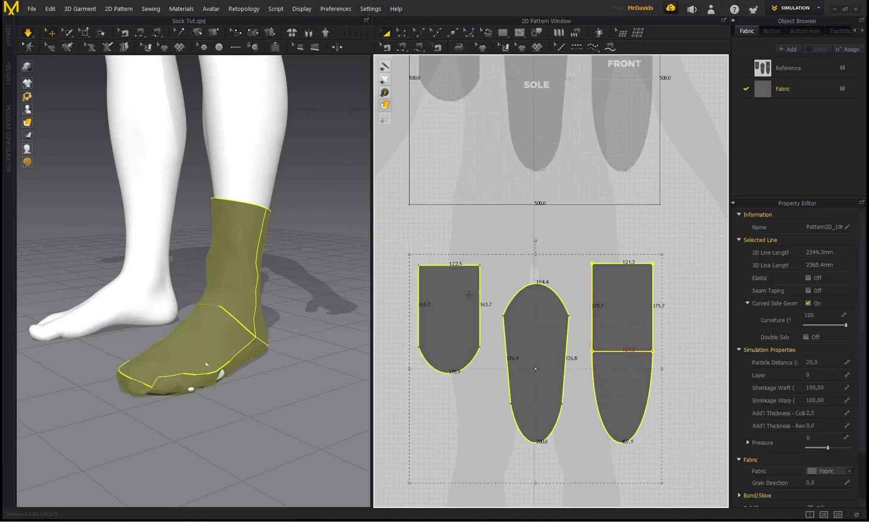
click(818, 363)
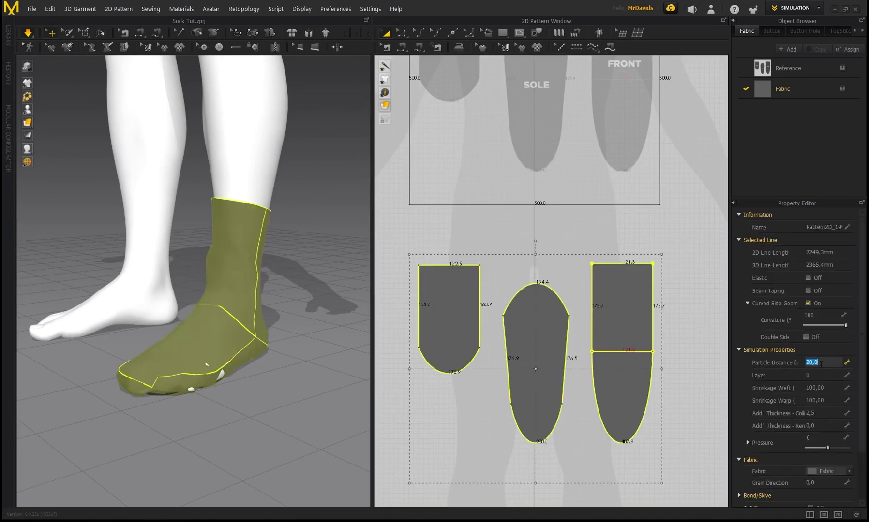
key(Return)
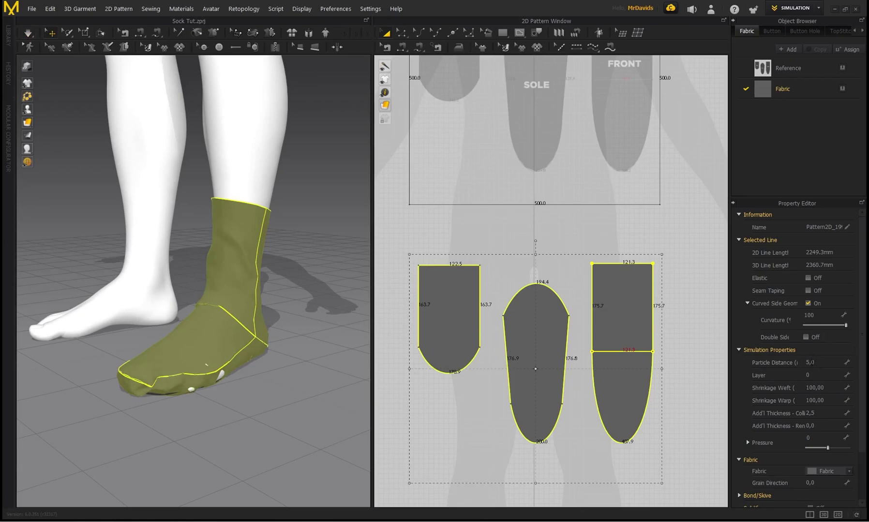
click(478, 220)
Simulate the refined sock again and tug its fabric around the foot while it settles
key(space)
right_drag(234, 391, 148, 339)
mouse_move(169, 338)
mouse_down()
mouse_move(177, 347)
mouse_move(156, 319)
mouse_move(167, 321)
mouse_up()
scroll(163, 321, up, 3)
middle_drag(254, 353, 258, 365)
mouse_move(153, 359)
mouse_down()
mouse_move(149, 352)
mouse_move(145, 359)
mouse_up()
click(265, 364)
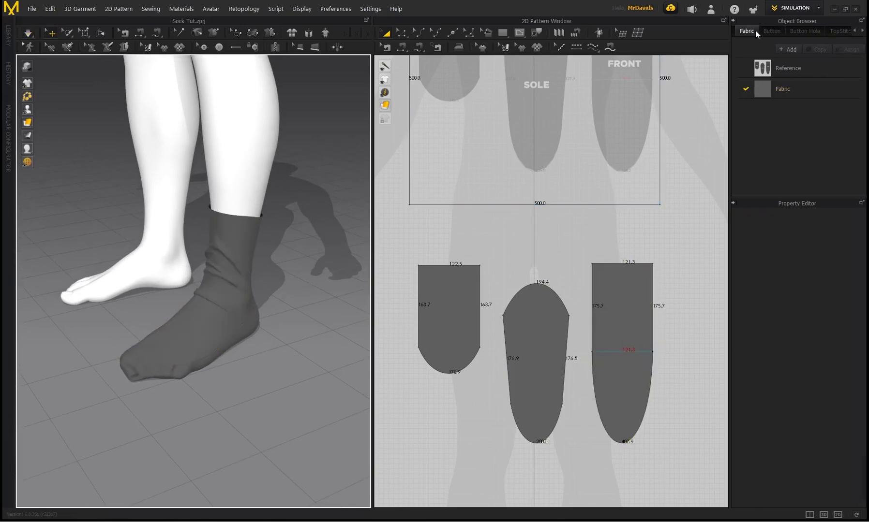
Select all faces of the avatar to review its skin offset and other surface properties, and deselect it
scroll(753, 31, up, 1)
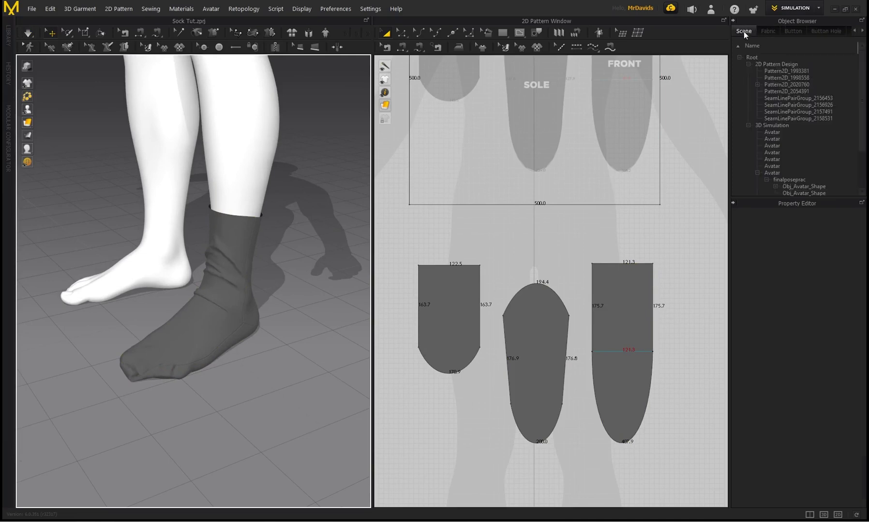
scroll(228, 150, down, 5)
middle_drag(229, 151, 225, 204)
scroll(225, 204, down, 1)
middle_drag(227, 111, 238, 188)
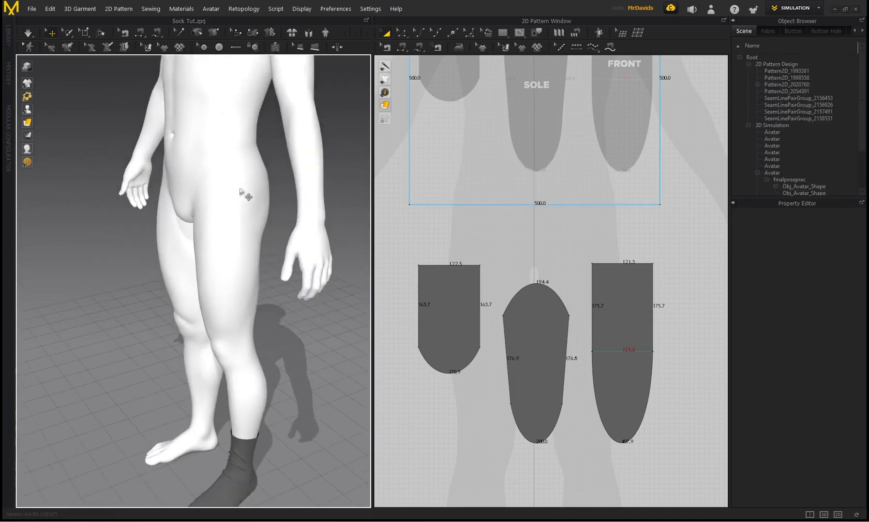
scroll(237, 186, down, 2)
right_click(228, 159)
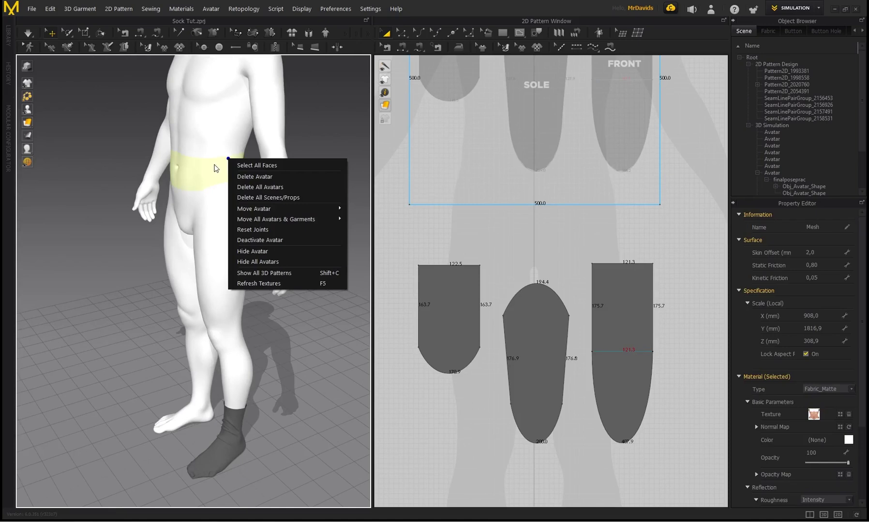
click(242, 166)
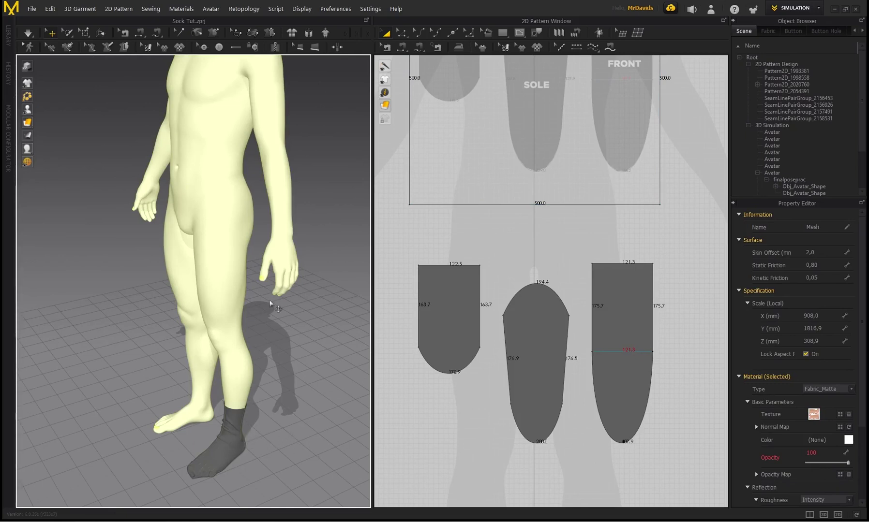
middle_drag(258, 383, 254, 324)
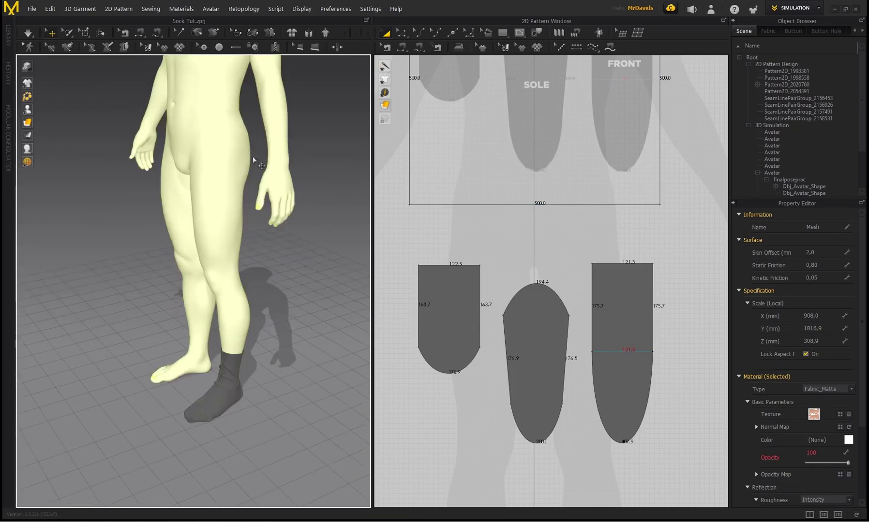
right_drag(250, 350, 239, 405)
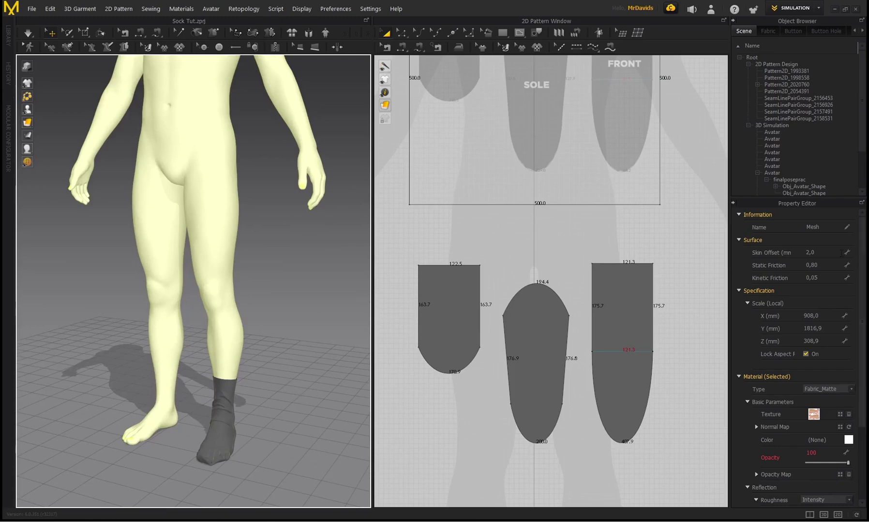
click(304, 353)
right_drag(300, 365, 272, 291)
scroll(262, 327, up, 3)
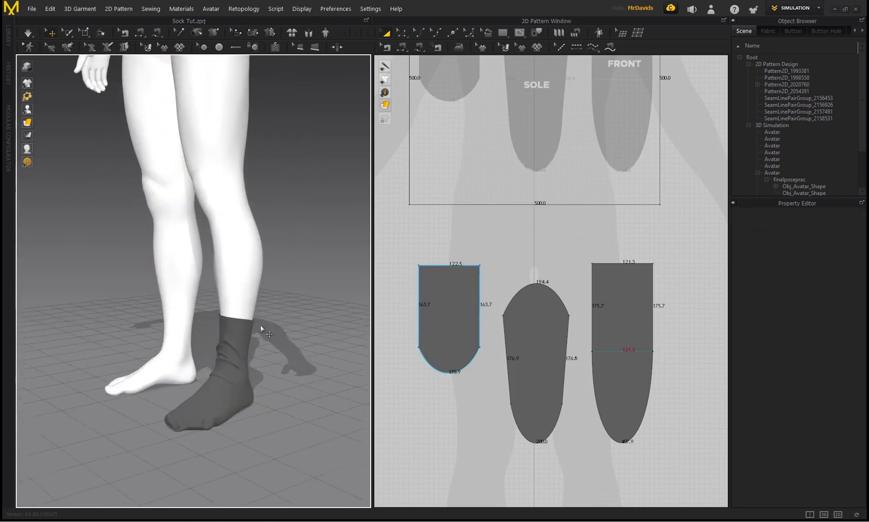
middle_drag(223, 421, 214, 316)
scroll(214, 316, up, 2)
mouse_move(291, 303)
right_down()
mouse_move(258, 280)
mouse_move(326, 287)
mouse_move(295, 298)
right_up()
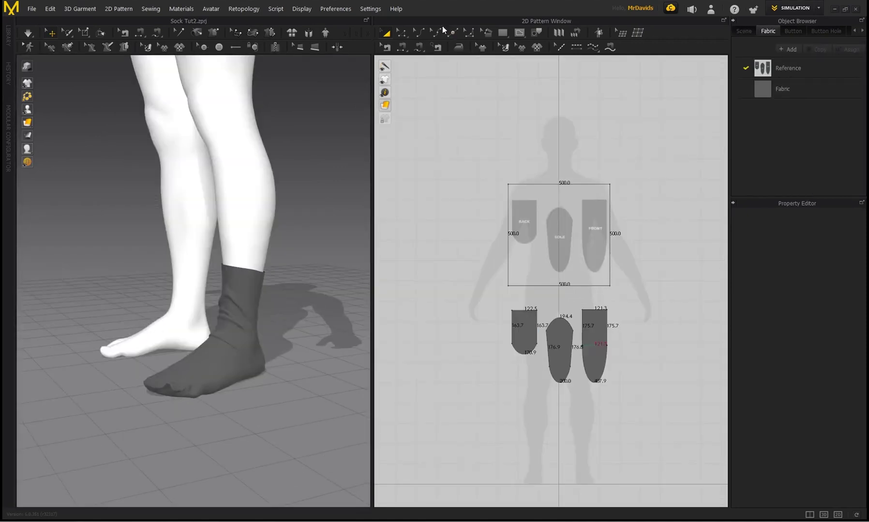
Scale the BACK, SOLE and FRONT pieces down uniformly about their shared centre so the BACK's top edge is about 115 mm wide
drag(645, 399, 610, 365)
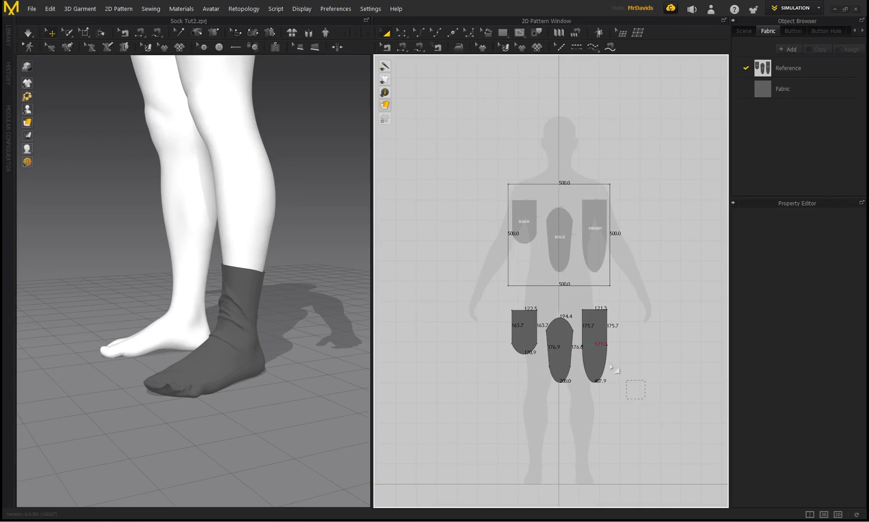
drag(500, 306, 501, 306)
scroll(562, 366, up, 3)
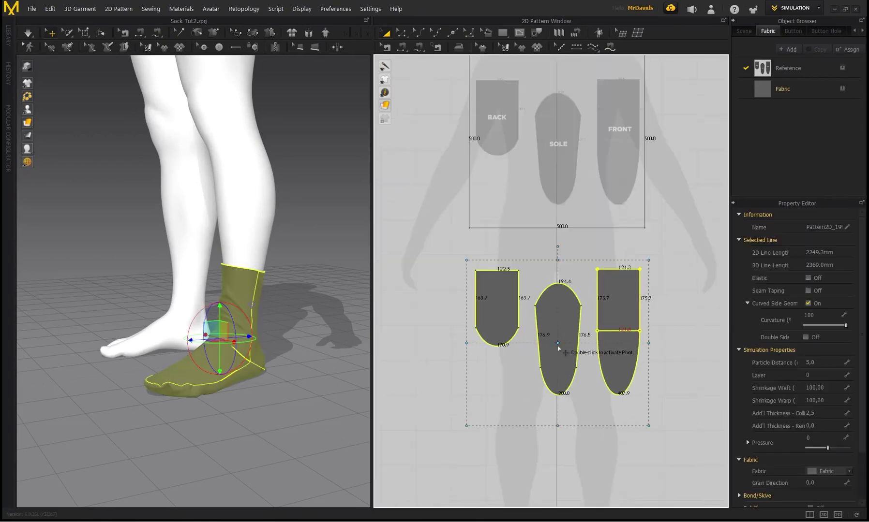
double_click(558, 343)
drag(649, 426, 641, 419)
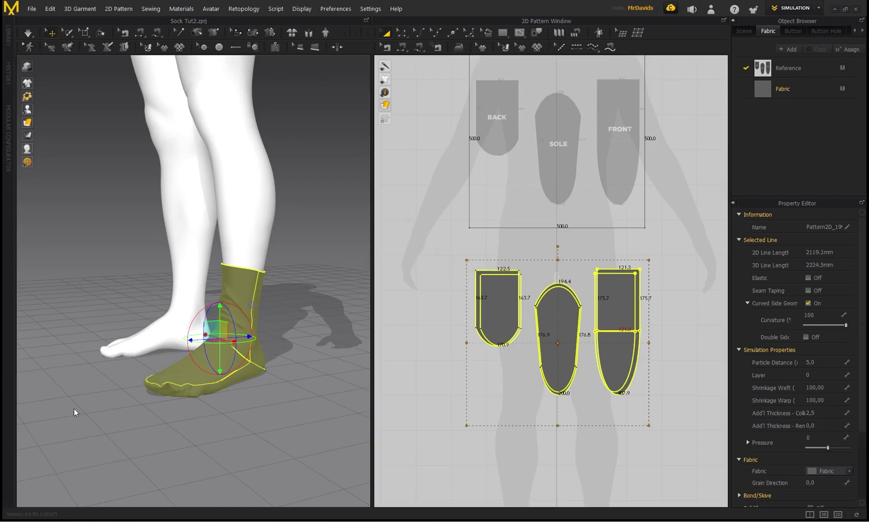
Simulate the smaller sock and tug its fabric around the toes and sole until it fits the foot
key(space)
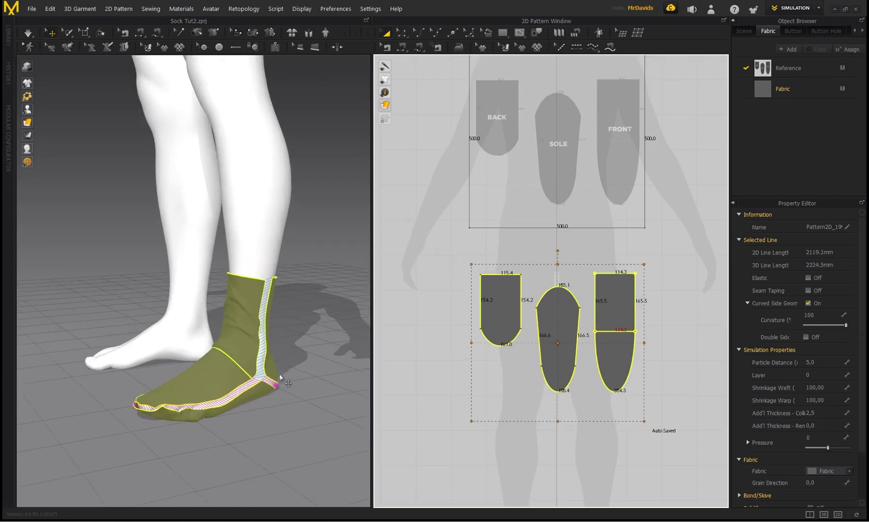
right_drag(181, 407, 171, 386)
click(243, 400)
click(262, 396)
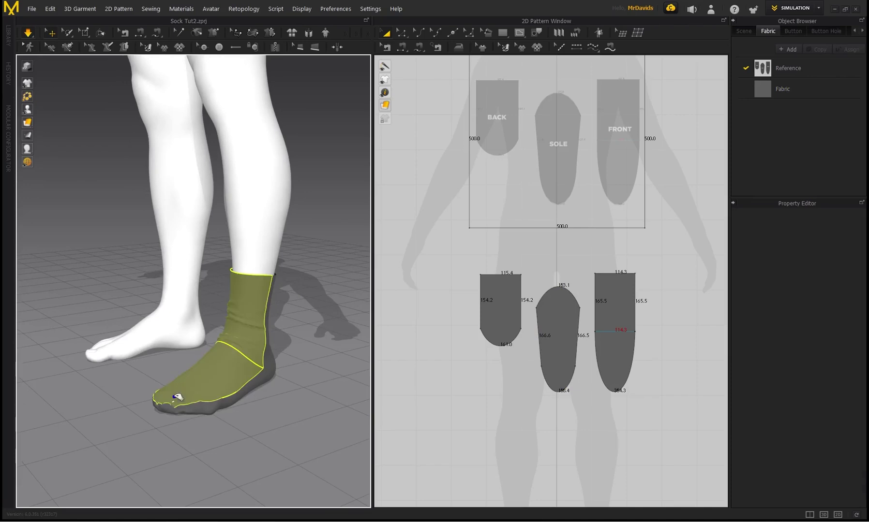
click(177, 393)
click(232, 411)
click(234, 415)
right_drag(259, 399, 212, 363)
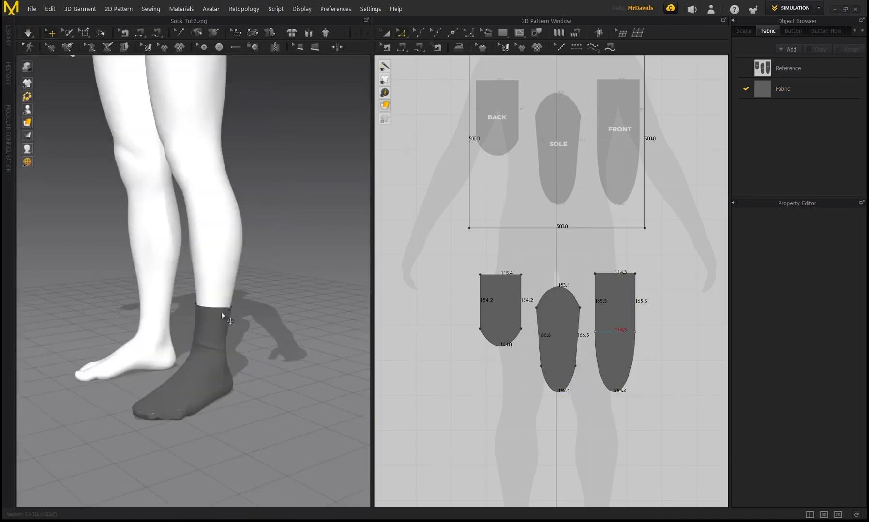
Raise the top edges of BACK and FRONT together, making their side edges about 265 mm and 276 mm long
click(488, 280)
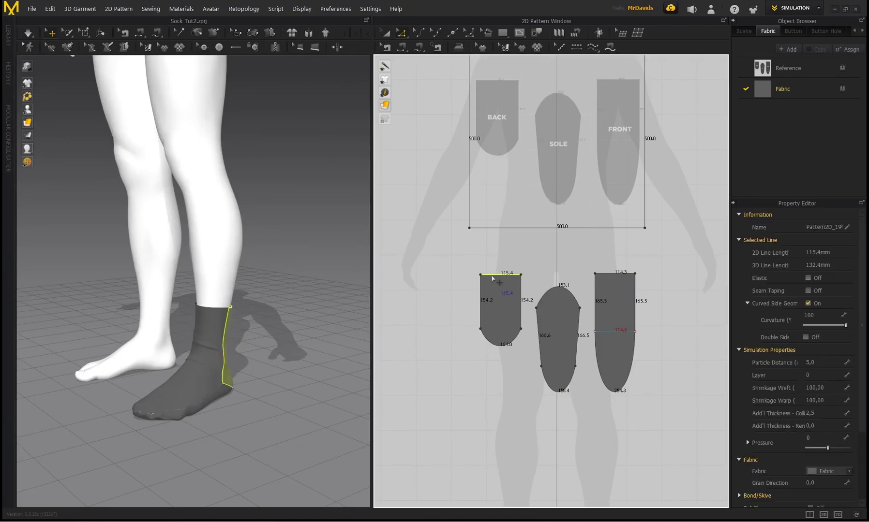
shift+click(615, 275)
drag(615, 274, 617, 256)
drag(497, 254, 498, 236)
Simulate the lengthened sock and check from several angles how it sits on the calf
scroll(242, 280, up, 2)
right_drag(290, 267, 264, 256)
key(space)
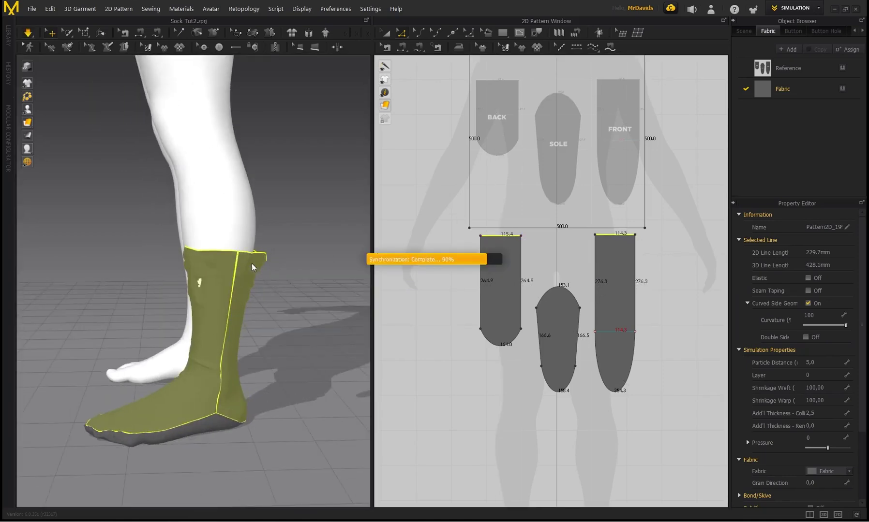
right_drag(216, 277, 268, 261)
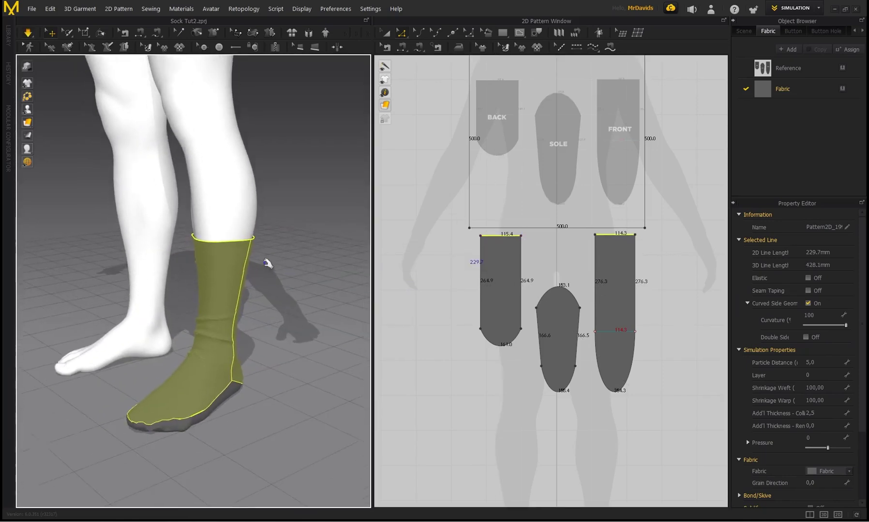
click(286, 267)
right_drag(284, 293, 235, 288)
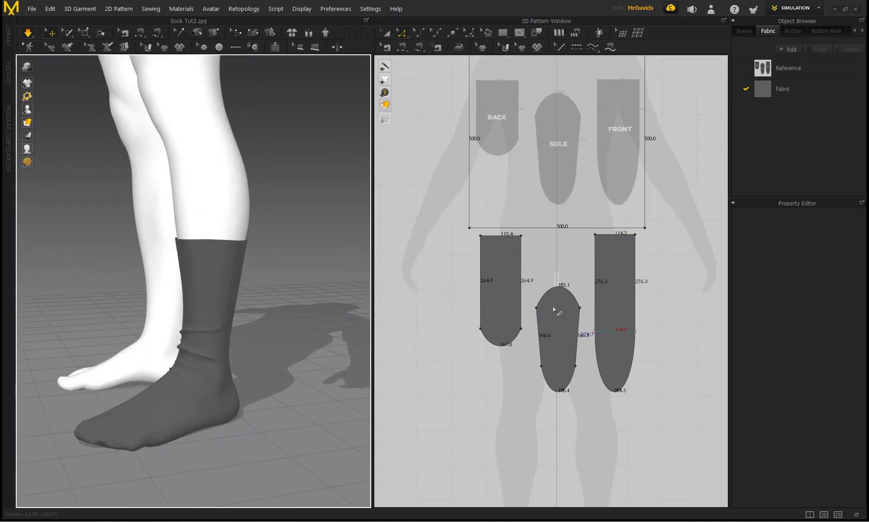
Undo the sock's extension and raise the same top edges less, giving sides of about 195 mm on BACK and 207 mm on FRONT
key(ctrl+z)
key(ctrl+z)
key(ctrl+z)
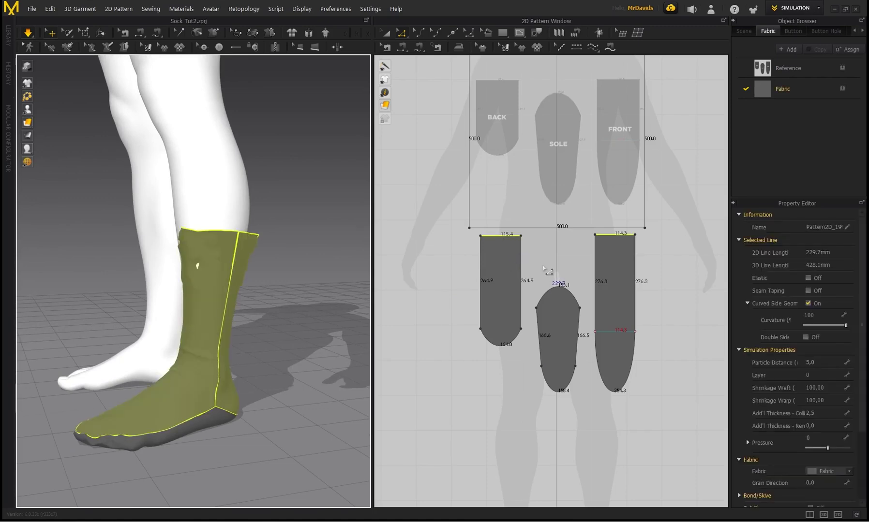
key(ctrl+z)
mouse_move(505, 275)
mouse_down()
mouse_move(507, 262)
mouse_move(513, 266)
mouse_up()
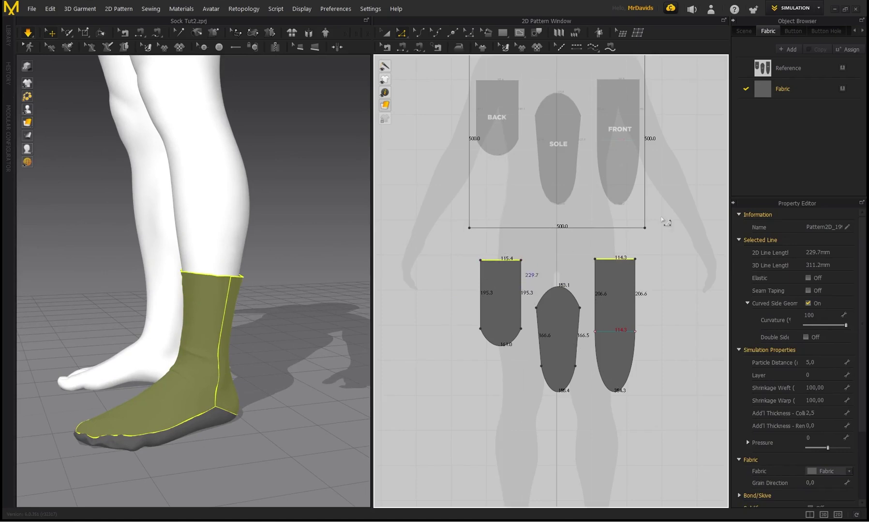
Load Sock Fabric Preset.ZFAB from the Fabric Preset folder as the physical property preset of the sock's Fabric
click(782, 89)
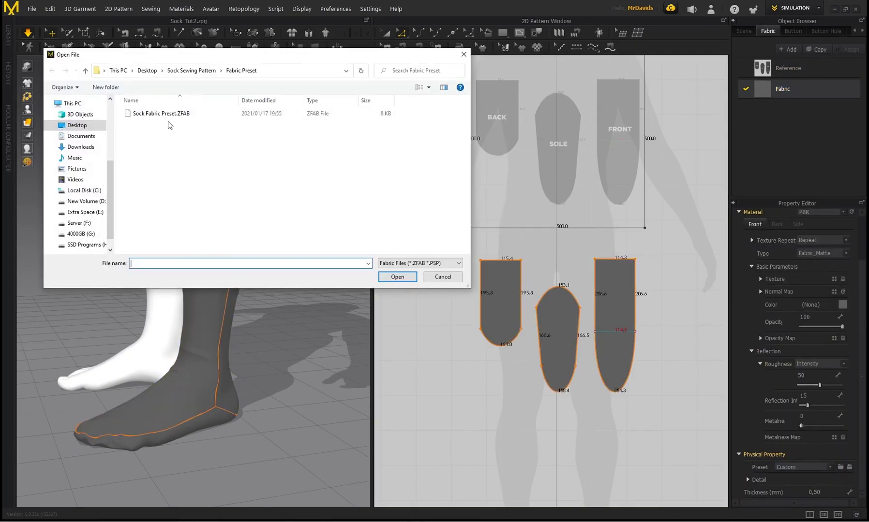
click(168, 113)
click(194, 71)
double_click(148, 136)
click(156, 117)
click(393, 277)
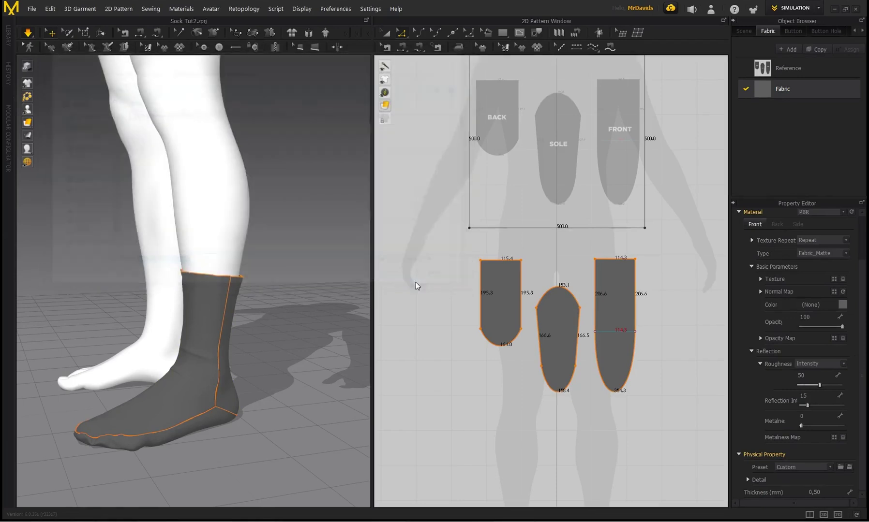
Look over the available fabric presets without changing the choice, and simulate the lengthened sock with the loaded preset
click(830, 468)
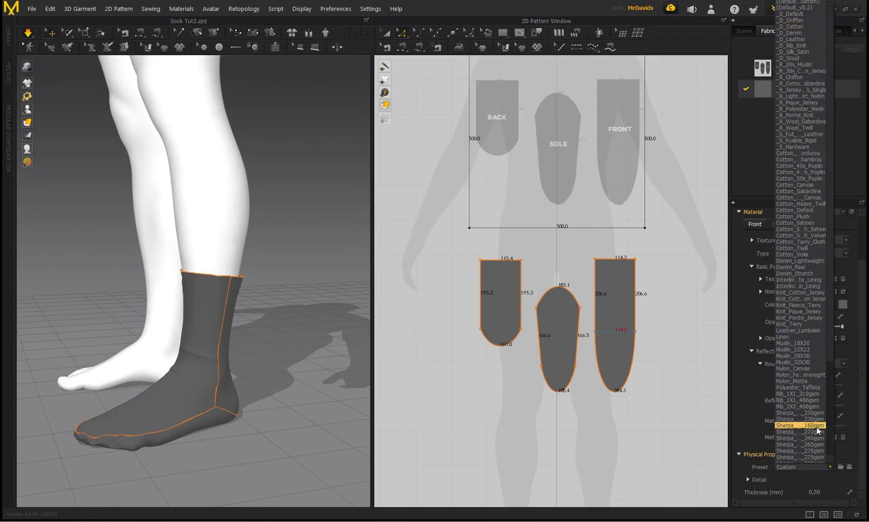
click(425, 337)
right_drag(210, 347, 201, 253)
key(space)
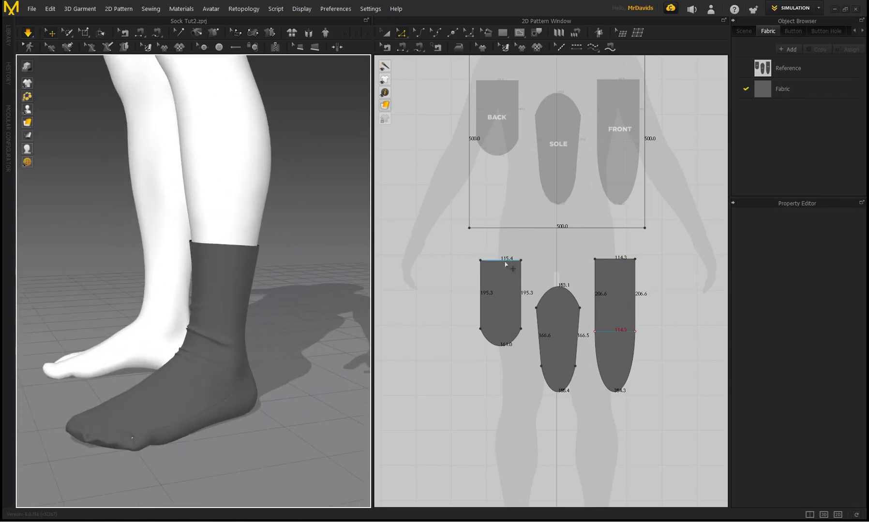
Offset the top edges of the BACK and FRONT pieces as internal lines at a distance of 20 mm
click(498, 263)
shift+click(616, 261)
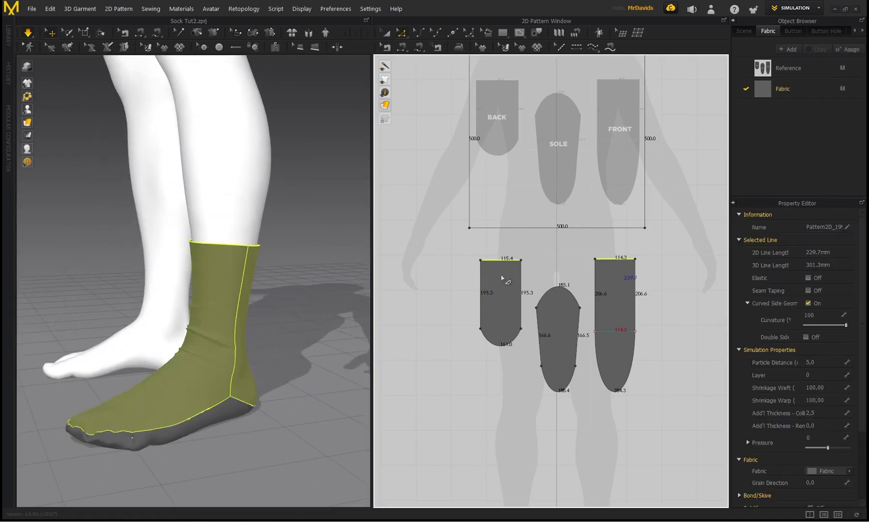
scroll(498, 275, up, 4)
right_click(486, 240)
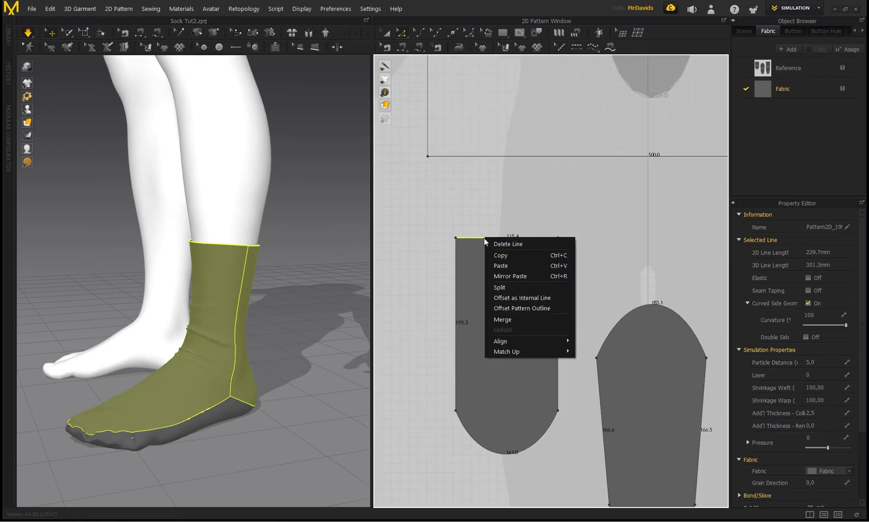
click(521, 300)
drag(421, 184, 322, 192)
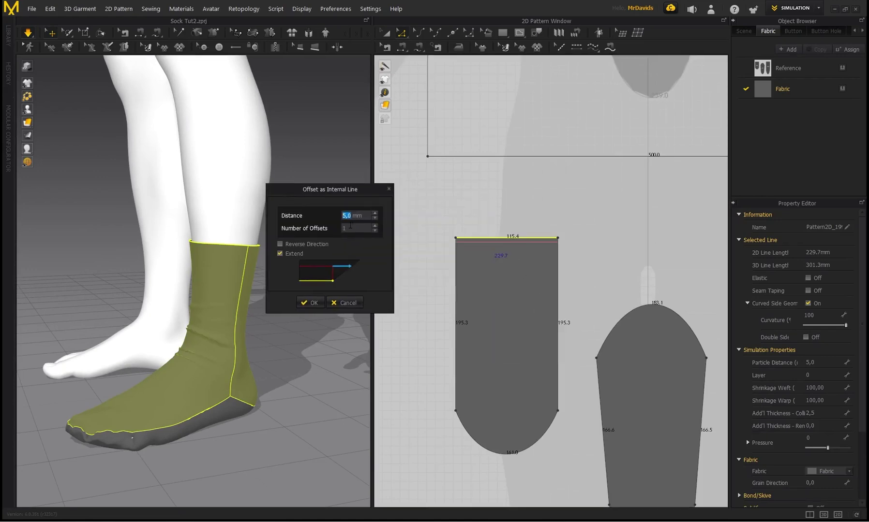
text(20)
click(312, 303)
scroll(566, 253, down, 3)
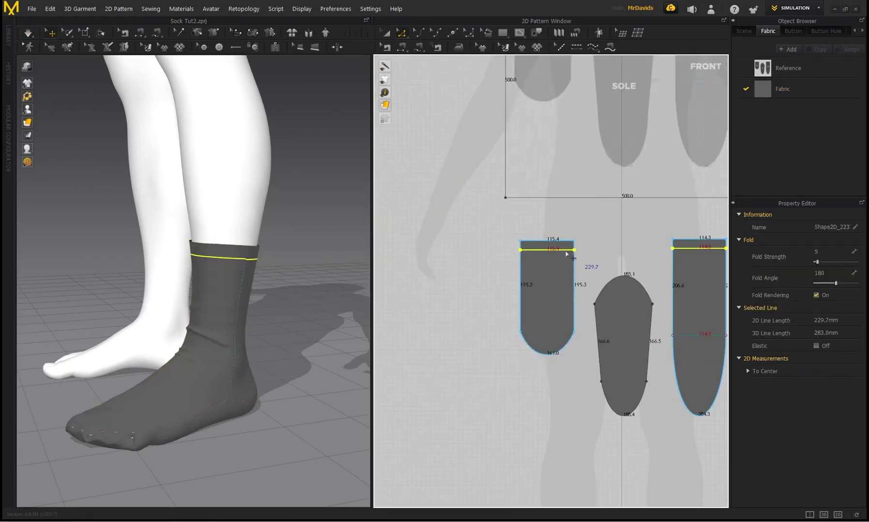
Fold the cuff outward along the internal lines of FRONT and BACK with Fold Arrangement, using a fold angle of 328 on FRONT
click(529, 251)
scroll(237, 261, up, 2)
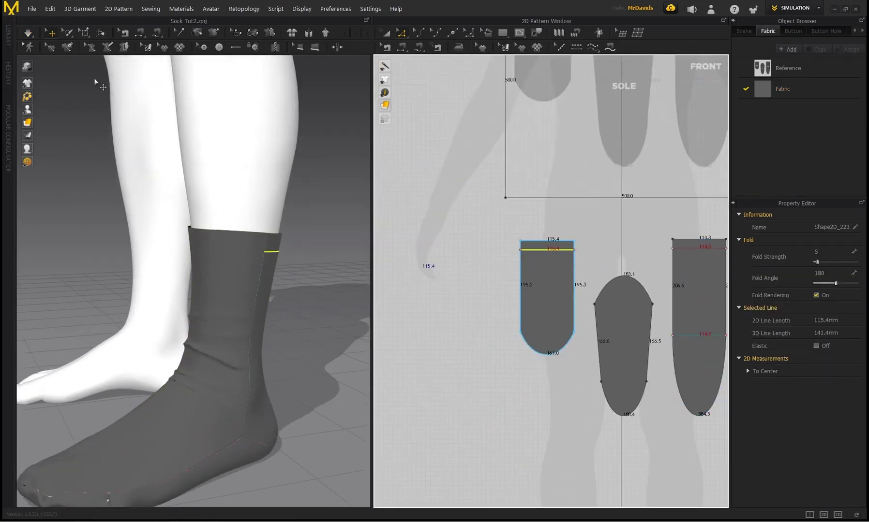
click(214, 251)
right_drag(327, 206, 287, 203)
drag(178, 215, 163, 267)
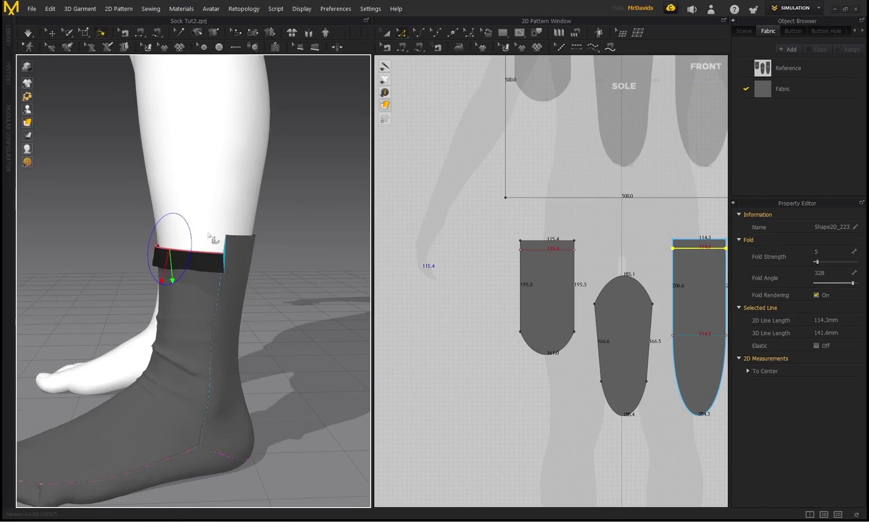
click(239, 253)
drag(234, 351, 207, 344)
right_drag(314, 281, 259, 276)
click(188, 318)
Simulate the sock with its folded cuff and examine the cuff up close
key(space)
right_drag(146, 300, 242, 245)
scroll(217, 287, up, 3)
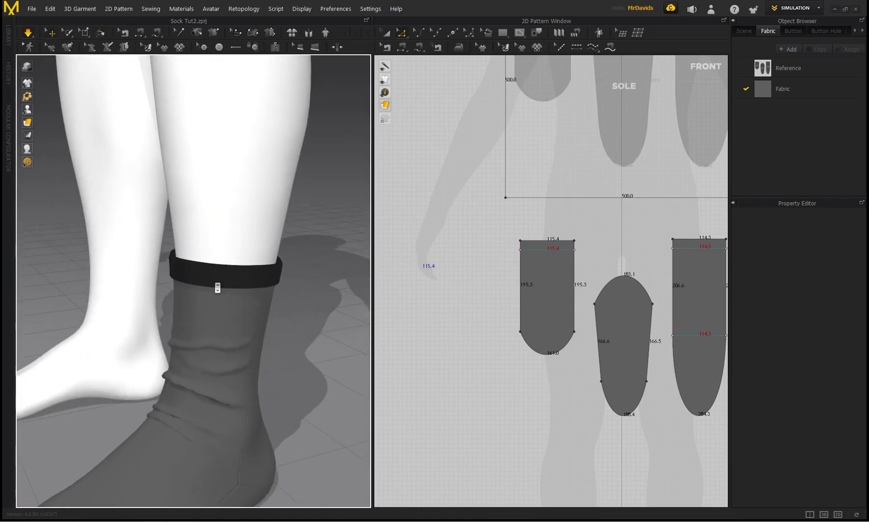
scroll(233, 291, down, 3)
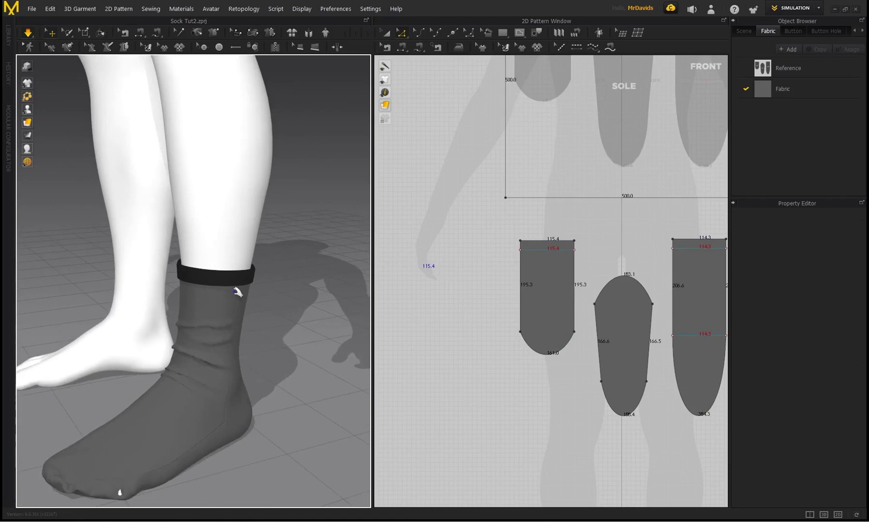
Select the BACK, SOLE and FRONT pieces and set their additional rendering thickness to 2.0
middle_drag(466, 310, 411, 297)
scroll(411, 298, down, 2)
click(385, 34)
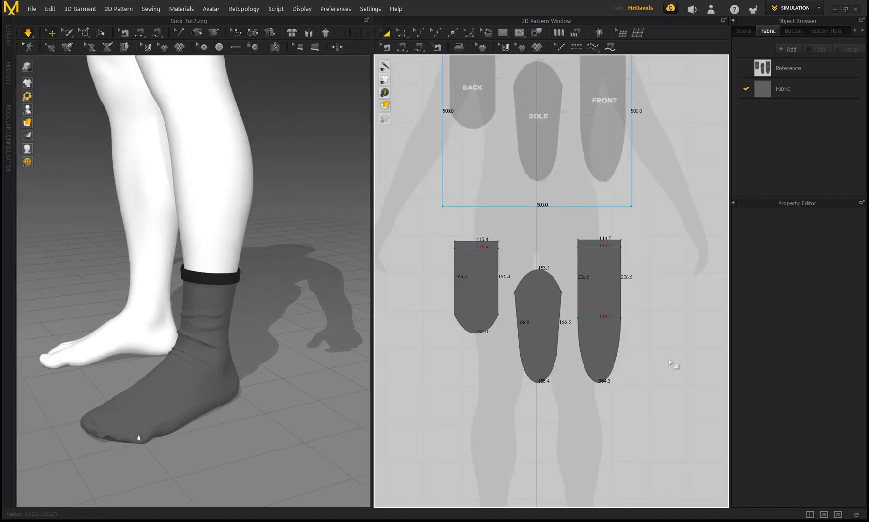
key(ctrl+a)
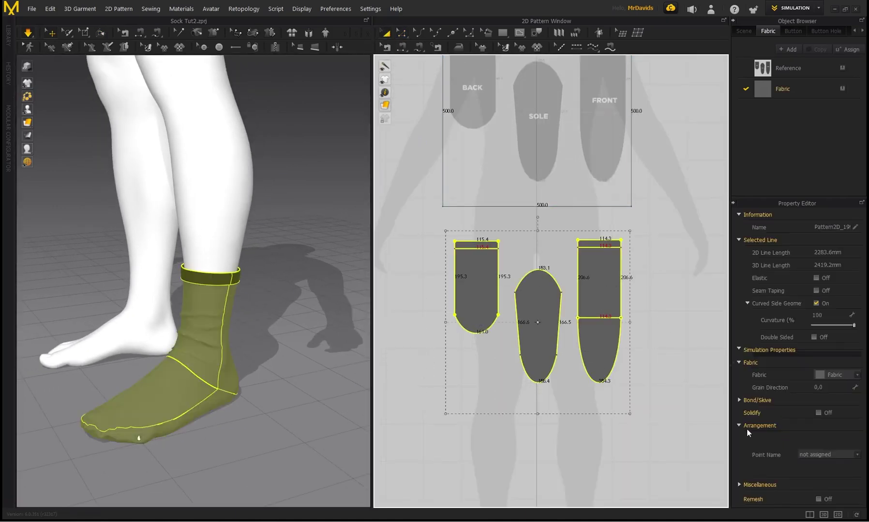
scroll(760, 348, down, 2)
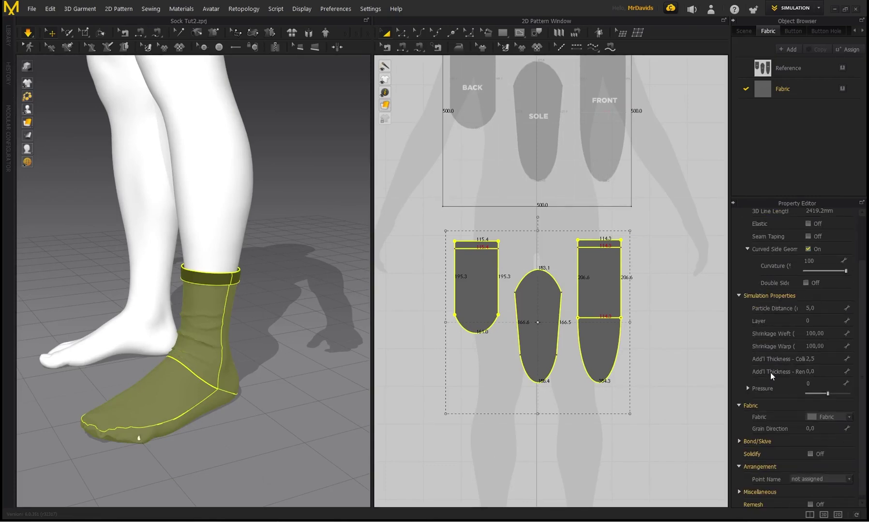
click(824, 371)
key(Return)
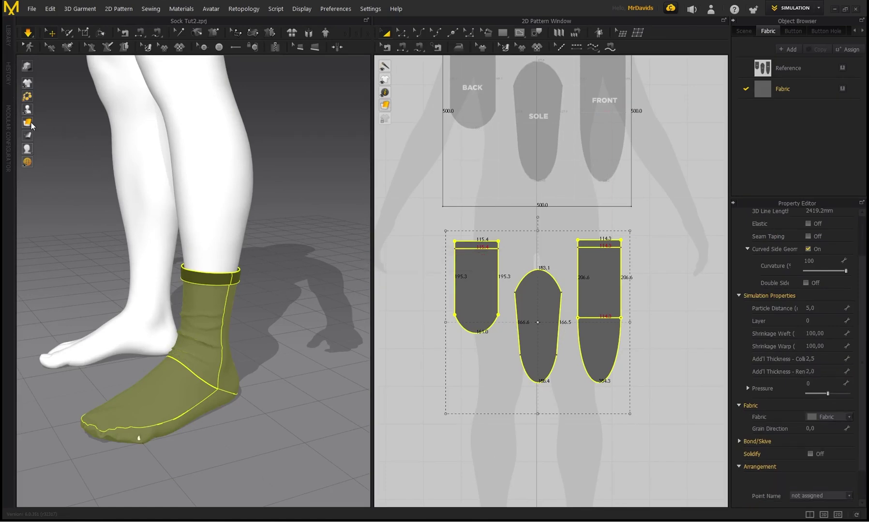
Stop the simulation, display the garment surface with its thickness, and inspect the cuff closely
key(space)
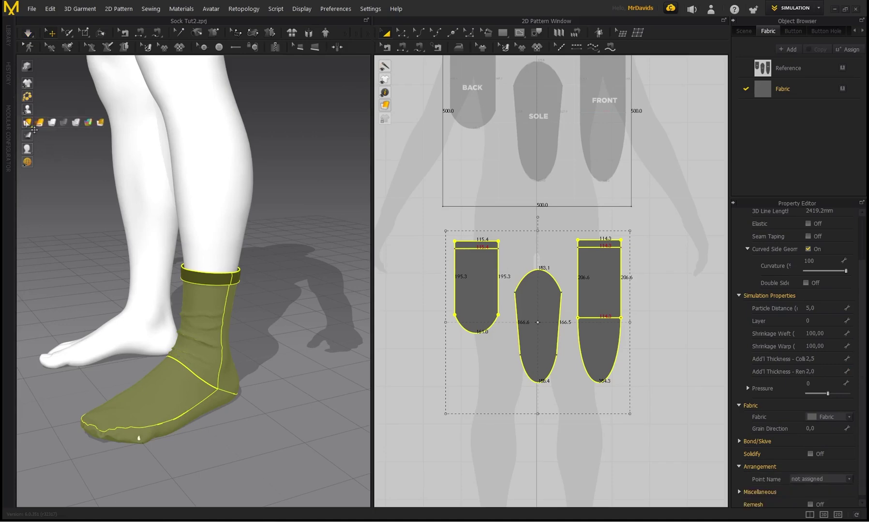
click(41, 124)
click(285, 274)
right_drag(204, 292, 218, 252)
scroll(248, 274, up, 3)
scroll(248, 274, up, 2)
scroll(237, 253, down, 5)
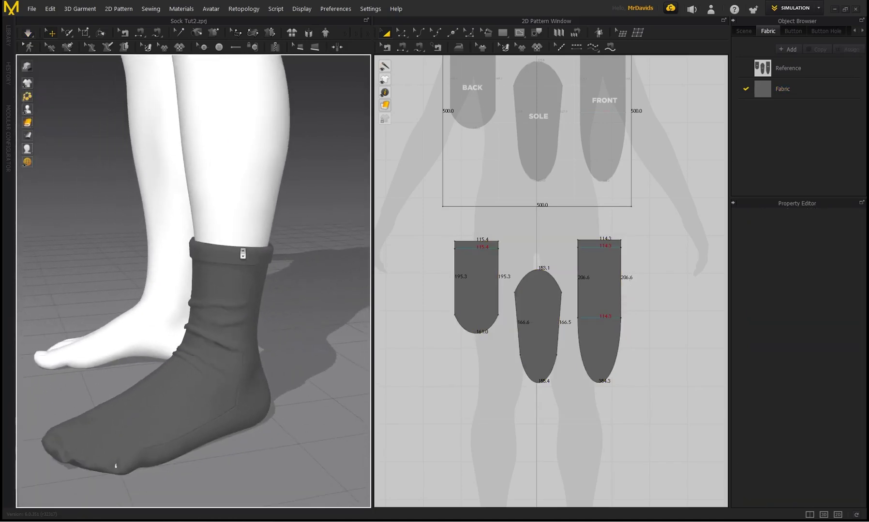
Simulate the thickened sock again and tug the fabric at the foot and cuff while it settles
key(space)
click(142, 414)
click(235, 260)
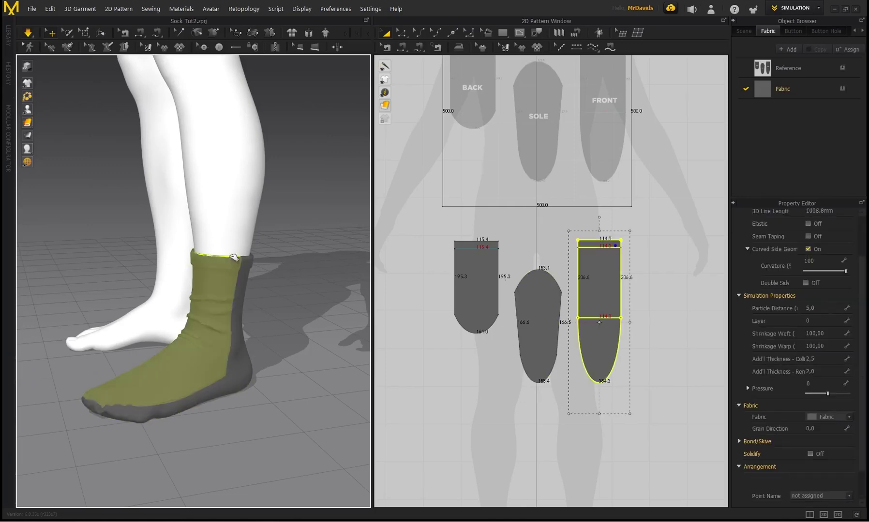
click(201, 258)
right_drag(201, 258, 223, 277)
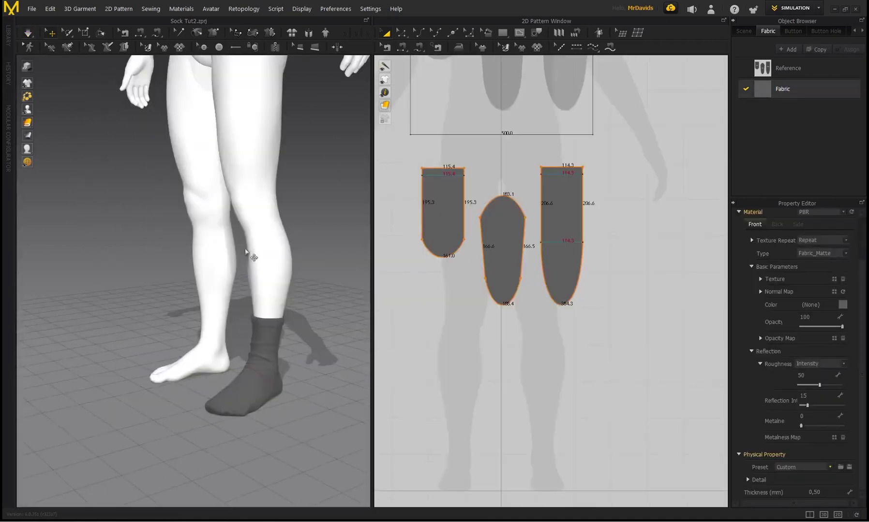
right_drag(251, 255, 259, 367)
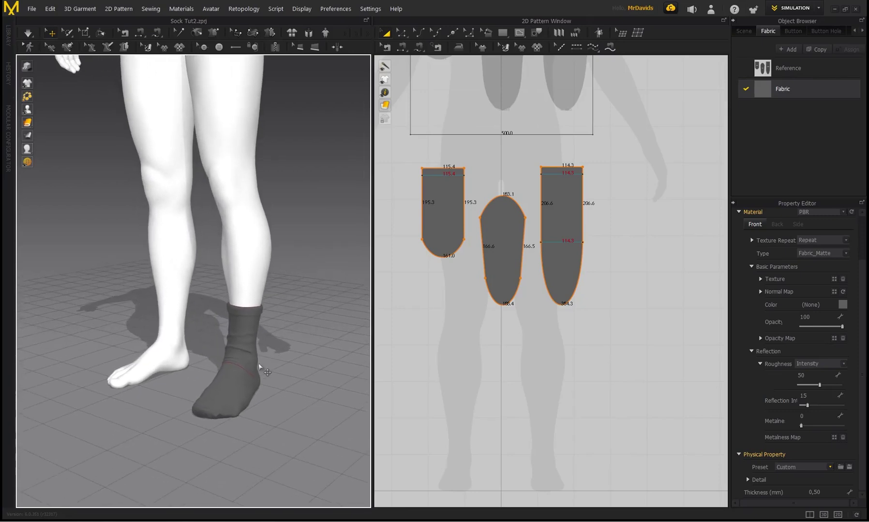
click(817, 49)
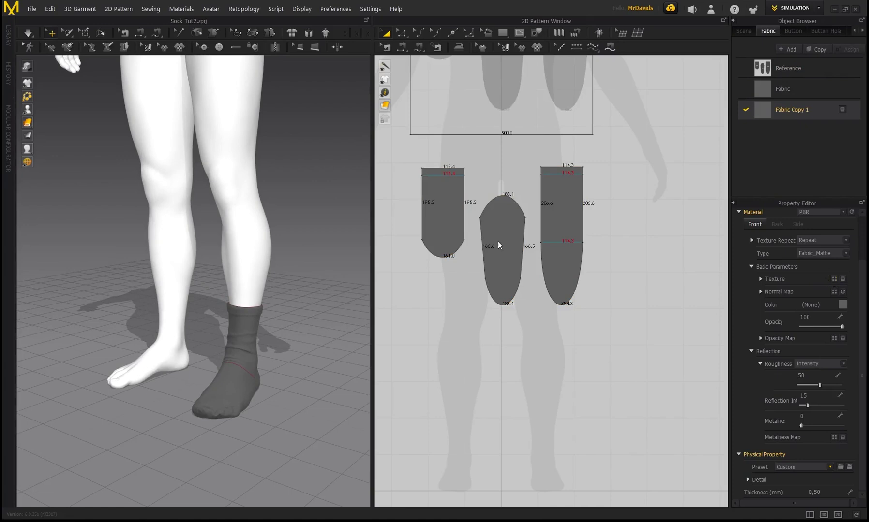
click(264, 161)
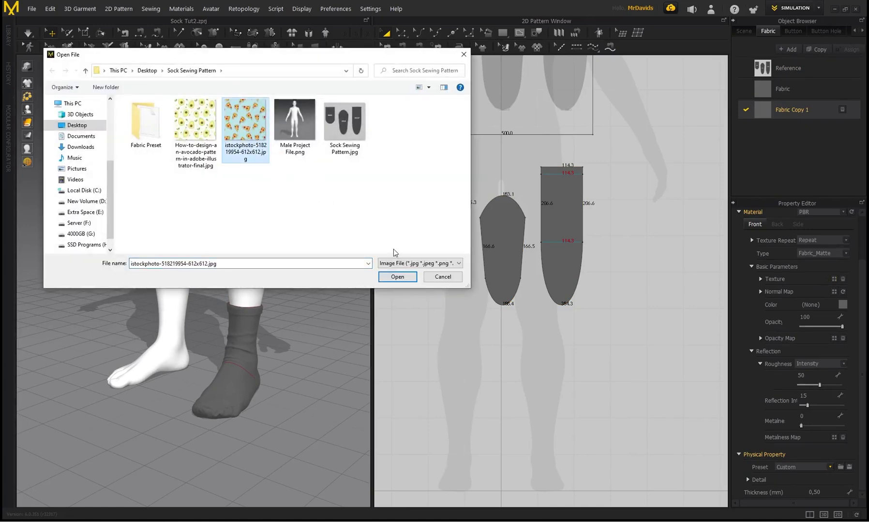
click(408, 282)
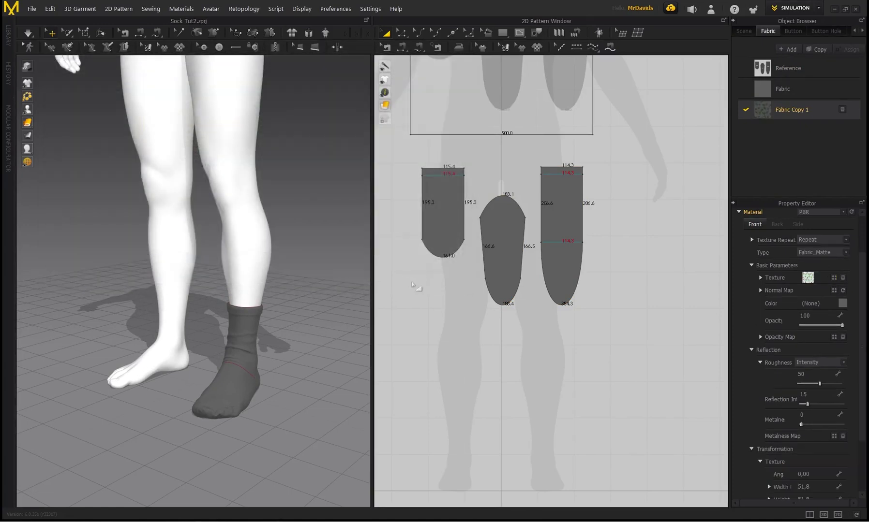
Select the three sock pattern pieces and assign Fabric Copy 1 to them
right_drag(281, 297, 267, 290)
drag(638, 330, 388, 158)
click(823, 472)
click(832, 498)
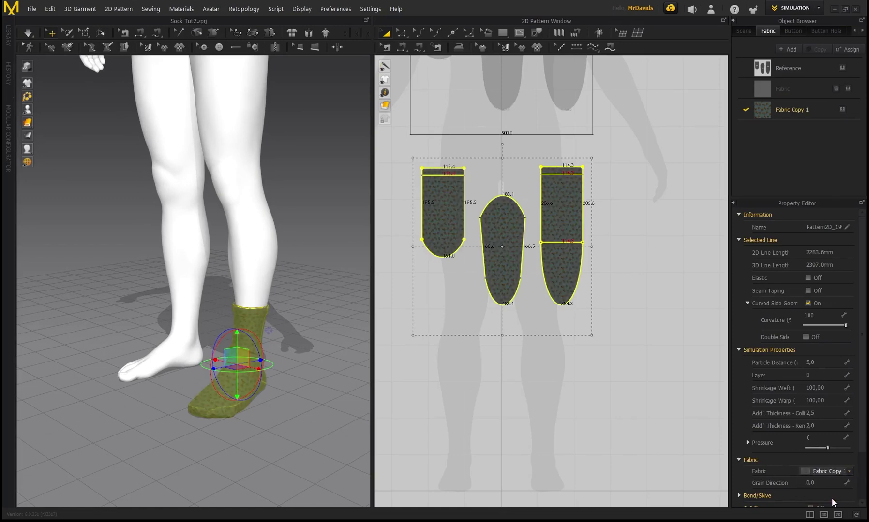
Lighten the colour of Fabric Copy 1 to DFDFDF and inspect the pattern on the sock
click(786, 112)
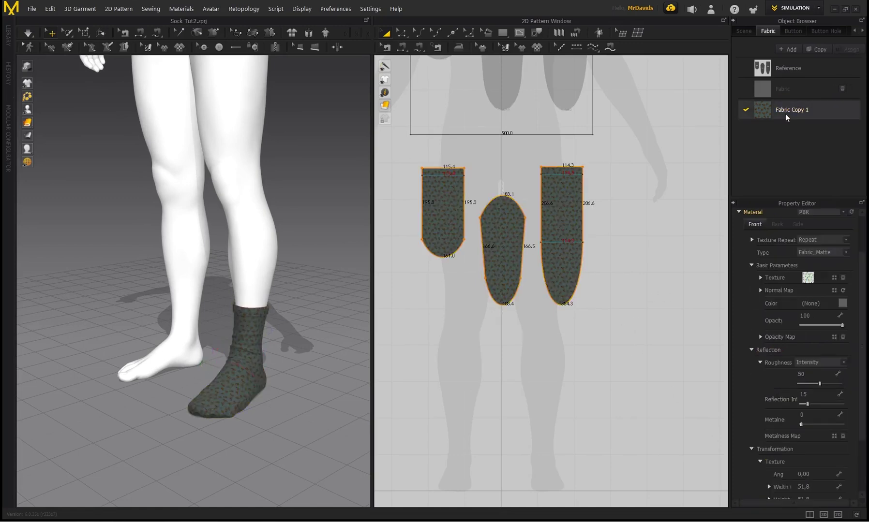
click(841, 303)
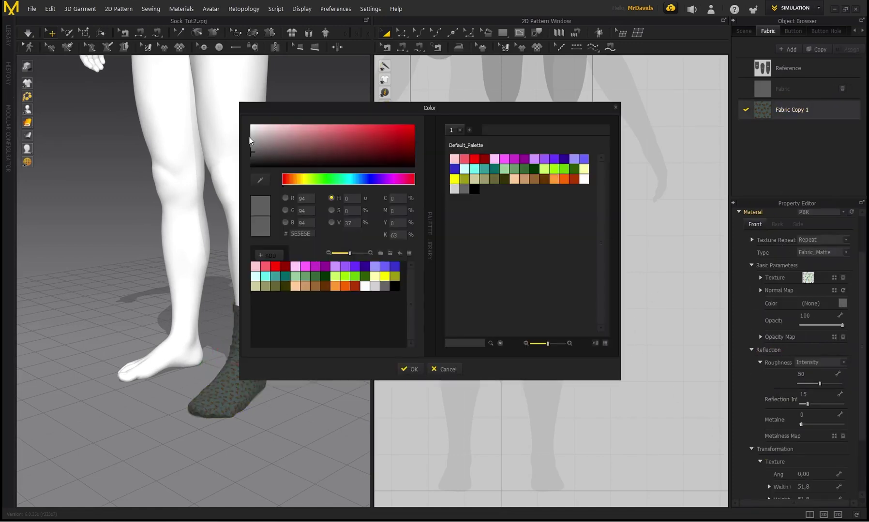
drag(256, 141, 241, 133)
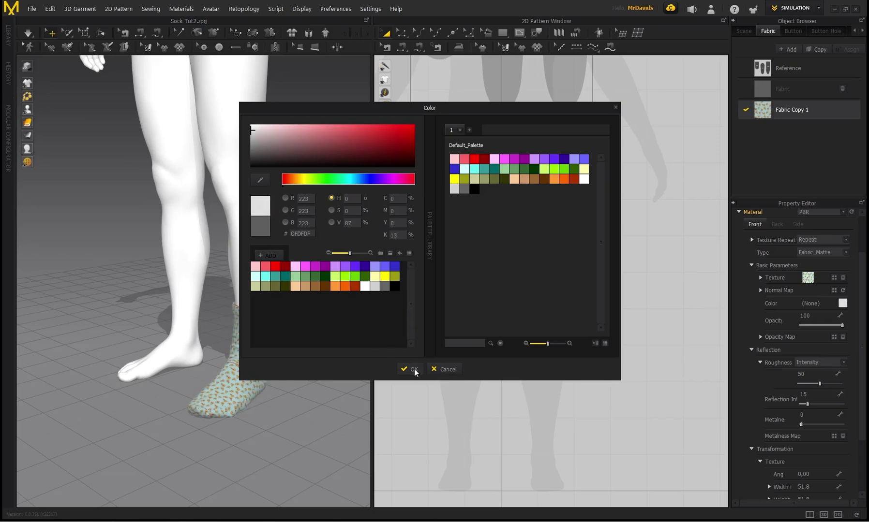
click(415, 372)
middle_drag(284, 341, 283, 297)
scroll(283, 297, up, 5)
right_drag(283, 297, 252, 295)
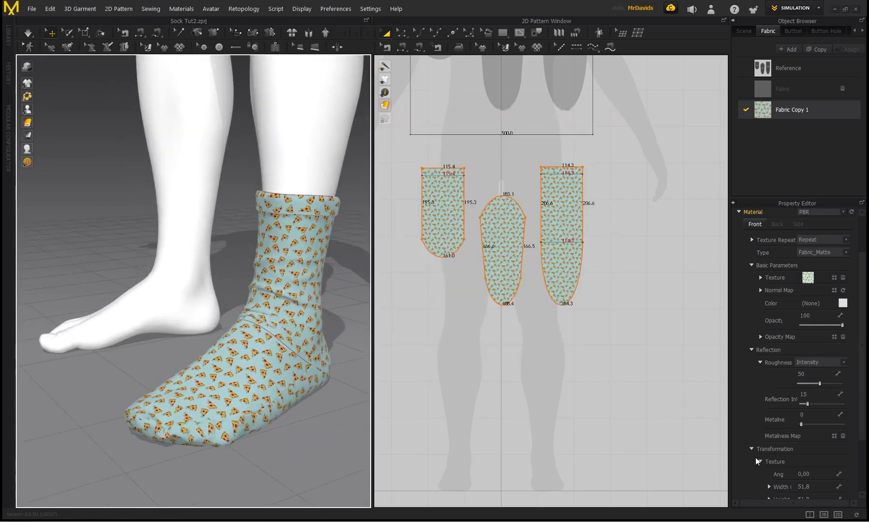
Set the texture transformation width and height of Fabric Copy 1 to 80
scroll(749, 418, down, 2)
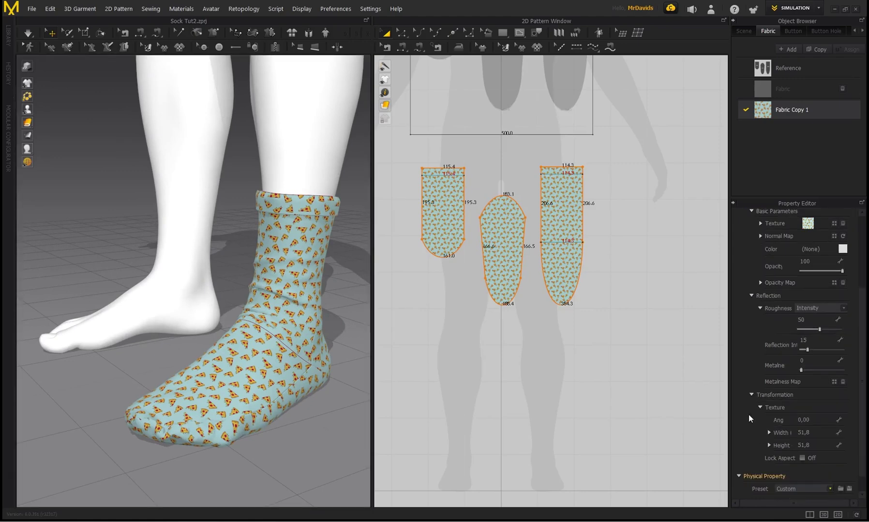
click(761, 409)
click(760, 424)
double_click(811, 449)
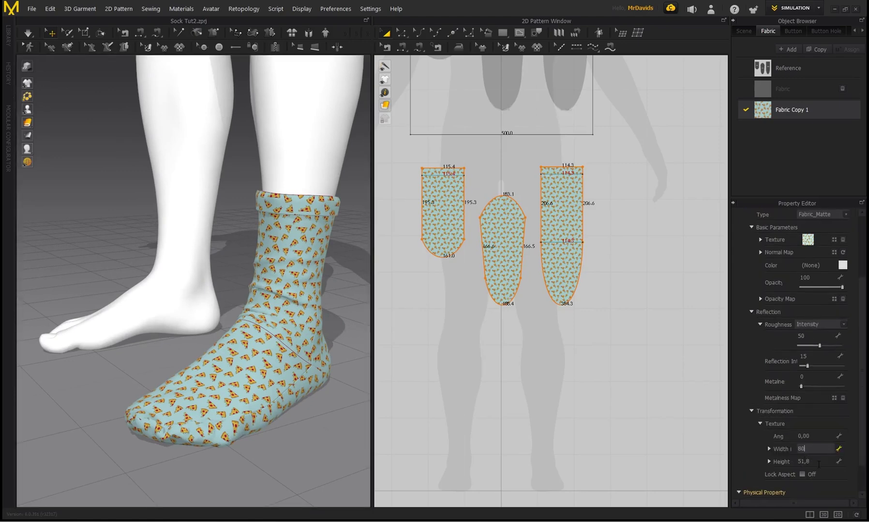
double_click(819, 464)
text(80)
key(Return)
Select all three sock pieces again and reassign the plain grey Fabric to them
right_drag(307, 274, 289, 325)
drag(707, 378, 400, 153)
click(849, 473)
click(826, 488)
click(574, 379)
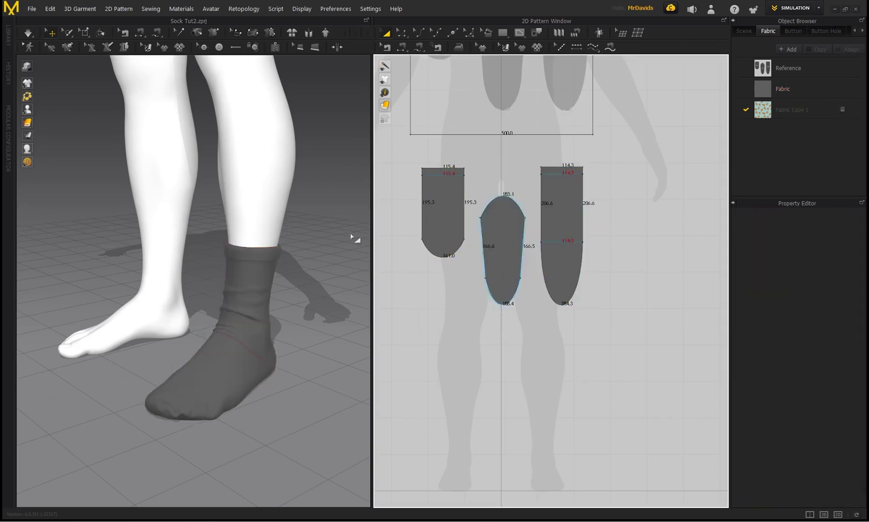
Draw a three-segment internal line about 37, 75 and 36 mm long, outlining a trapezoid against the FRONT piece's side edge
scroll(278, 294, up, 2)
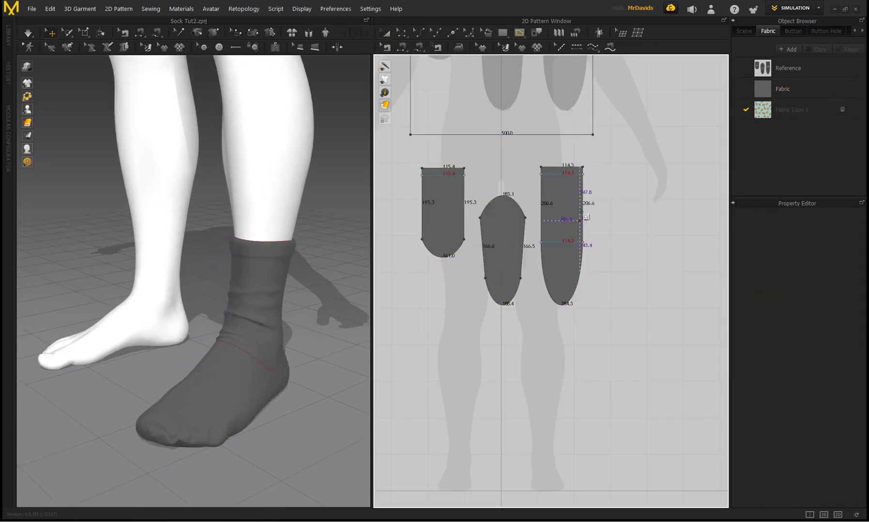
scroll(525, 186, up, 4)
scroll(537, 193, down, 2)
scroll(563, 177, up, 2)
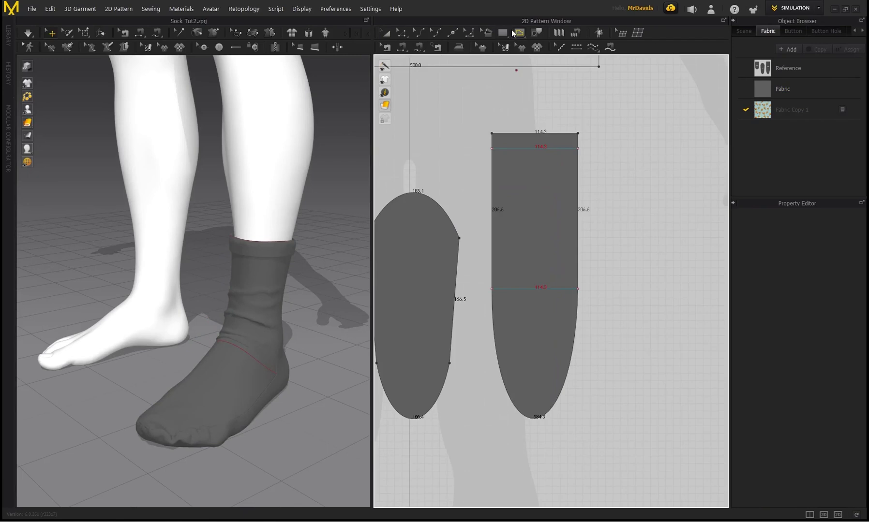
click(557, 246)
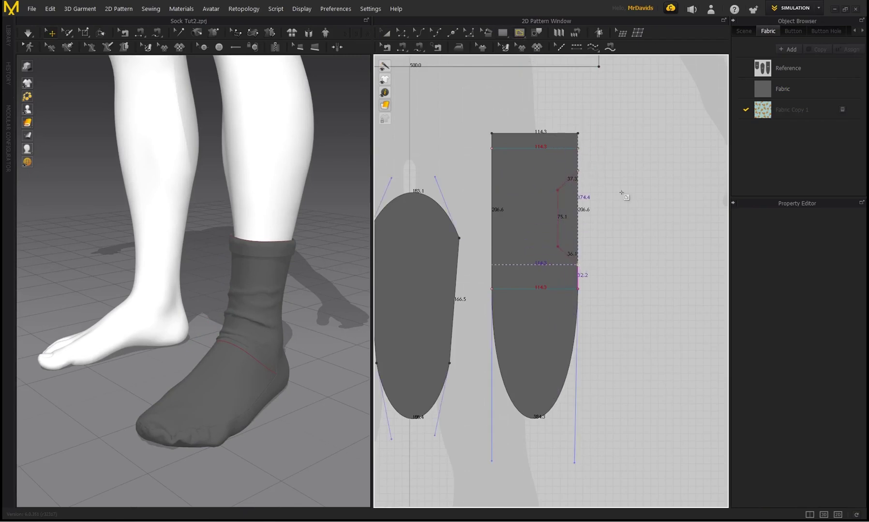
click(578, 265)
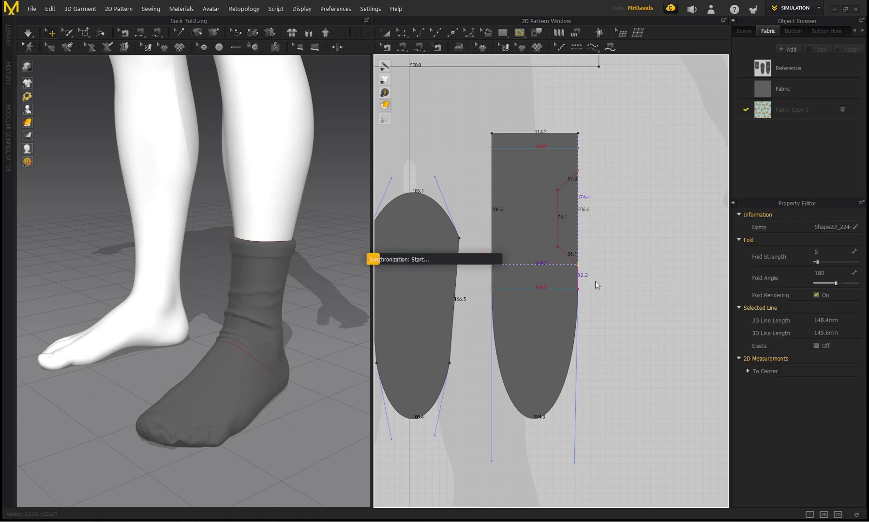
Cut and sew the FRONT piece along the trapezoid line and move the separated piece slightly outward
click(387, 35)
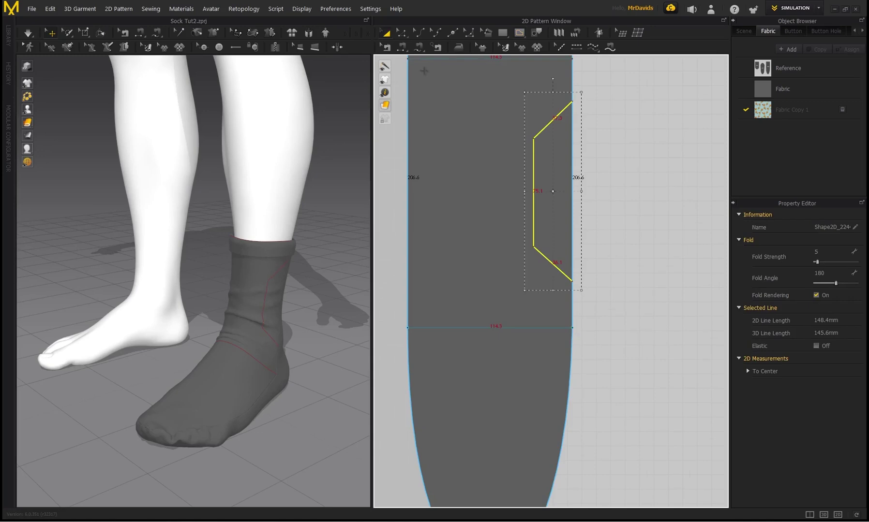
right_click(540, 131)
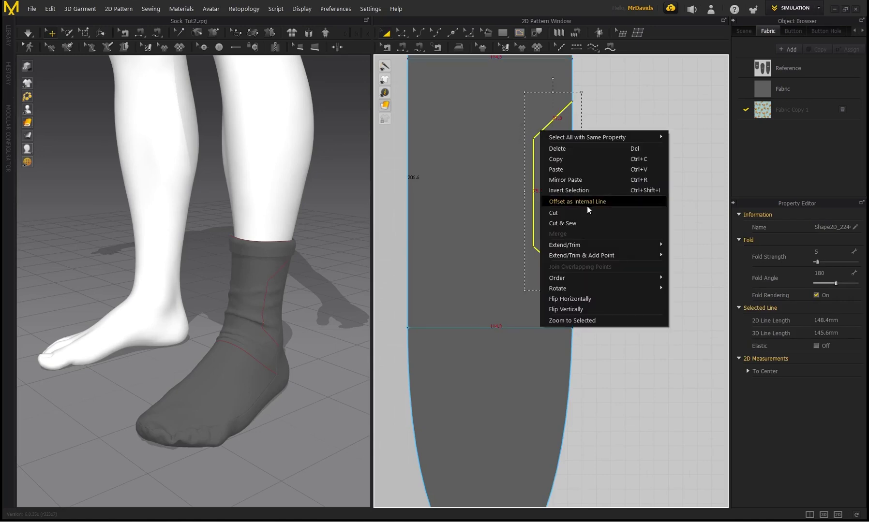
click(567, 223)
drag(557, 182, 571, 196)
click(612, 195)
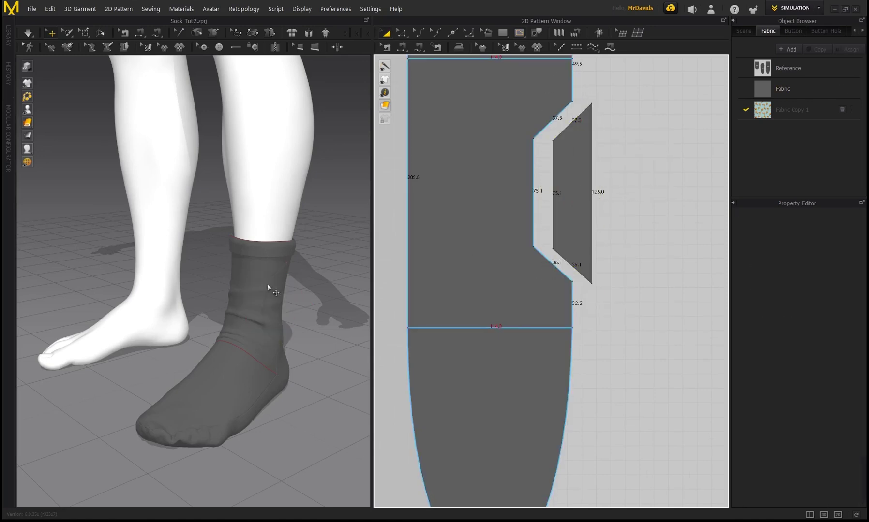
Duplicate the plain Fabric and darken the colour of the copy to 393939
scroll(227, 310, up, 4)
right_drag(227, 310, 229, 272)
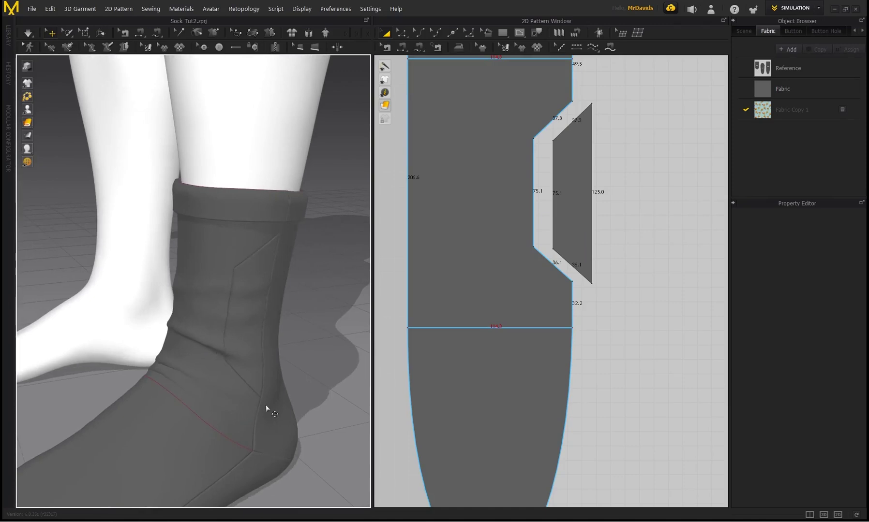
click(562, 233)
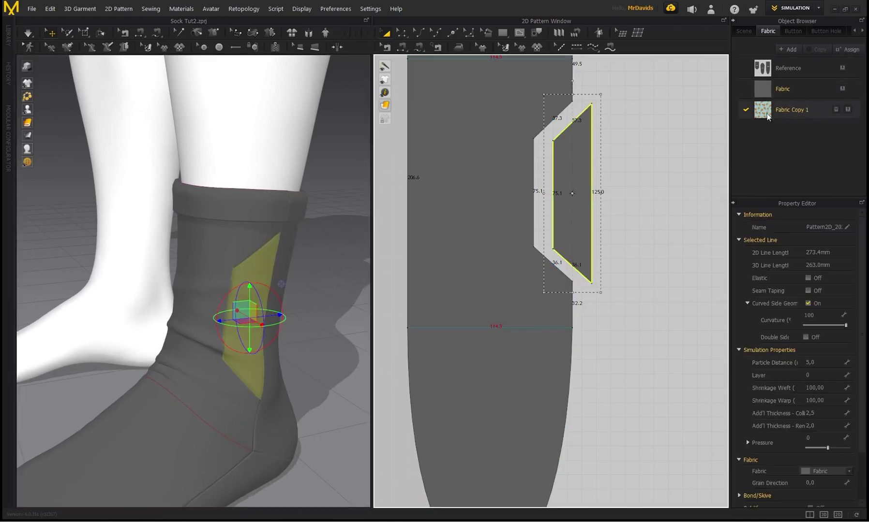
click(795, 96)
click(817, 49)
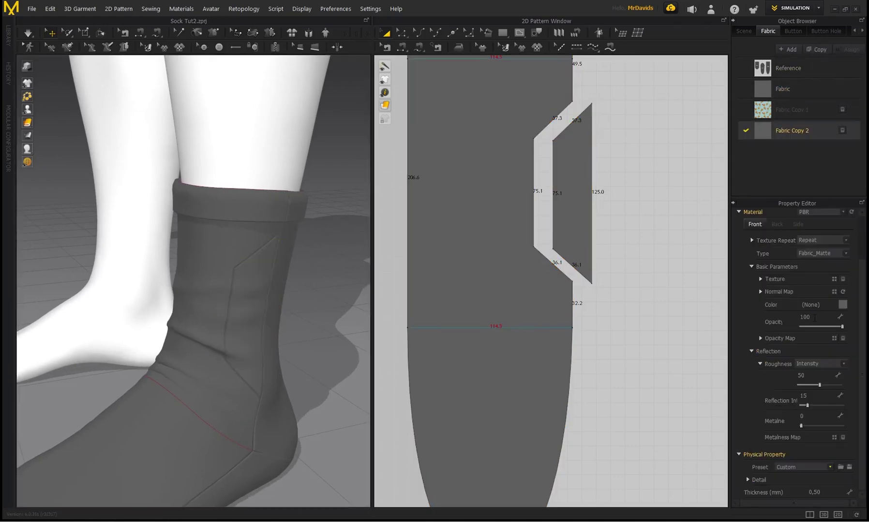
click(842, 305)
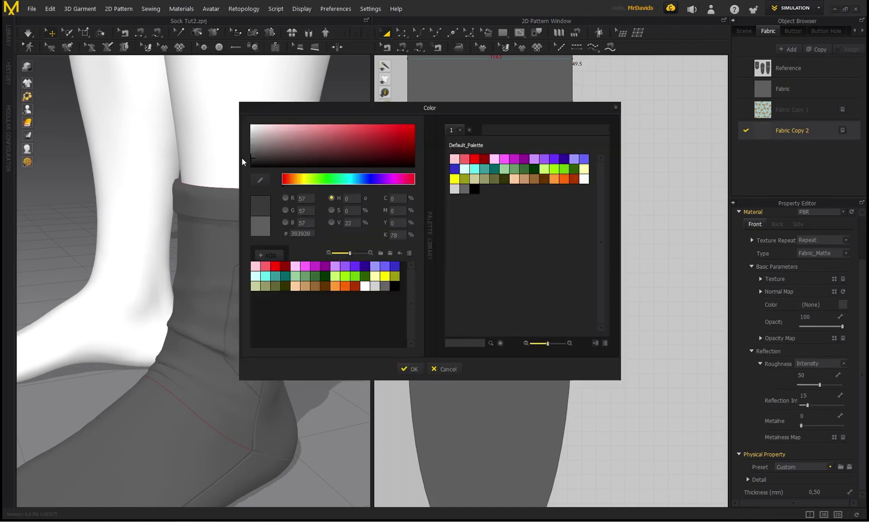
click(412, 372)
Assign Fabric Copy 2 to the trapezoid piece and check the dark panel on the sock
click(580, 187)
click(849, 472)
click(828, 507)
click(658, 331)
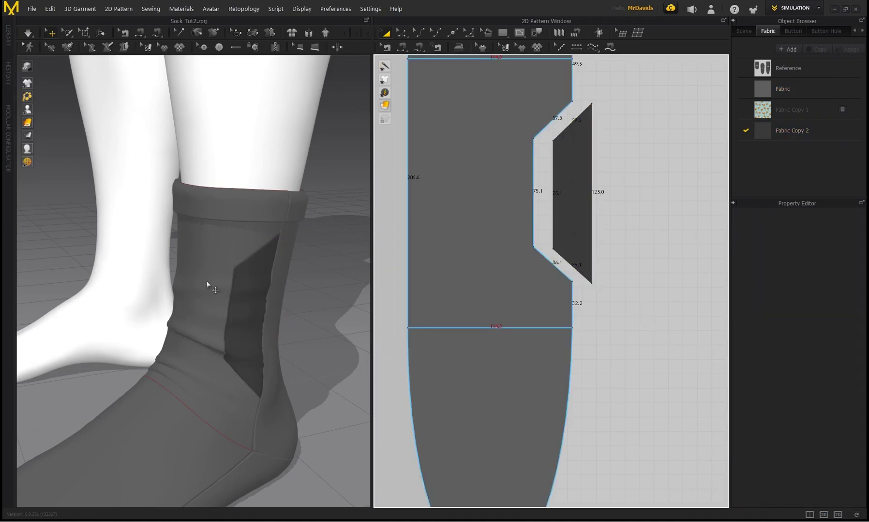
right_drag(230, 342, 228, 312)
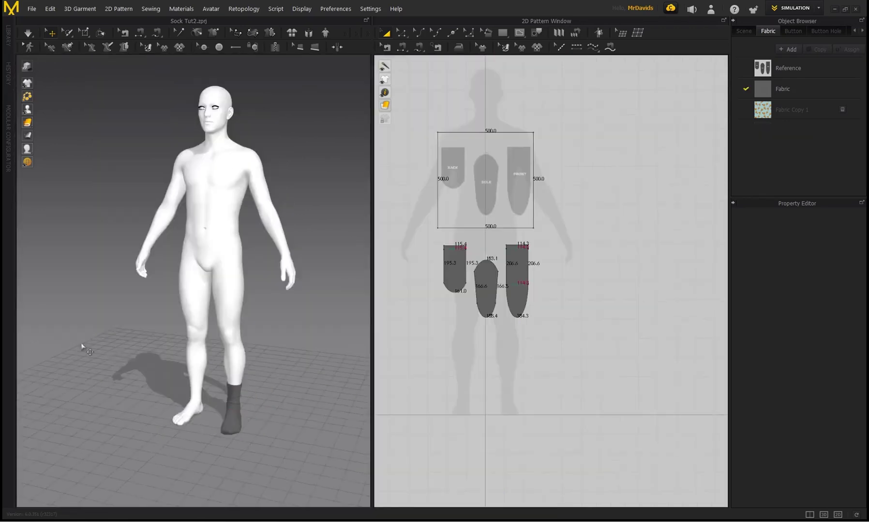
Copy the three sock pattern pieces and paste them about 656 mm beside the originals
right_drag(262, 408, 289, 368)
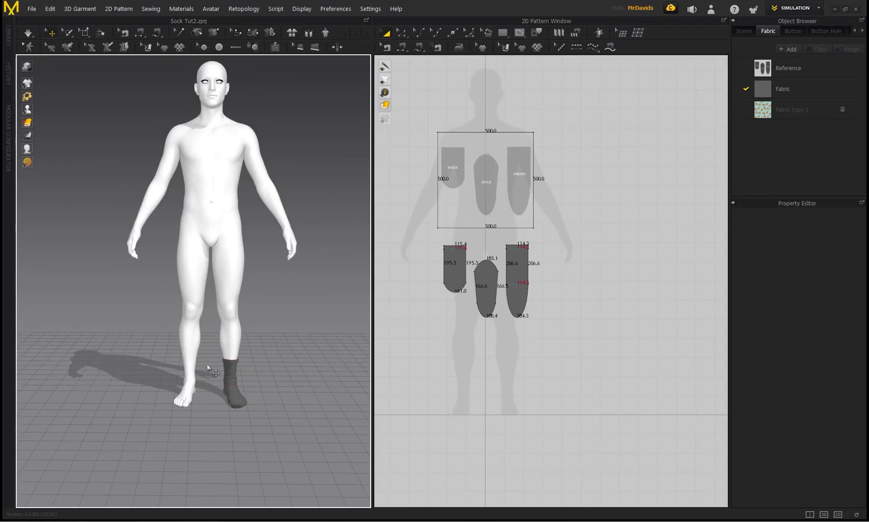
scroll(213, 380, up, 2)
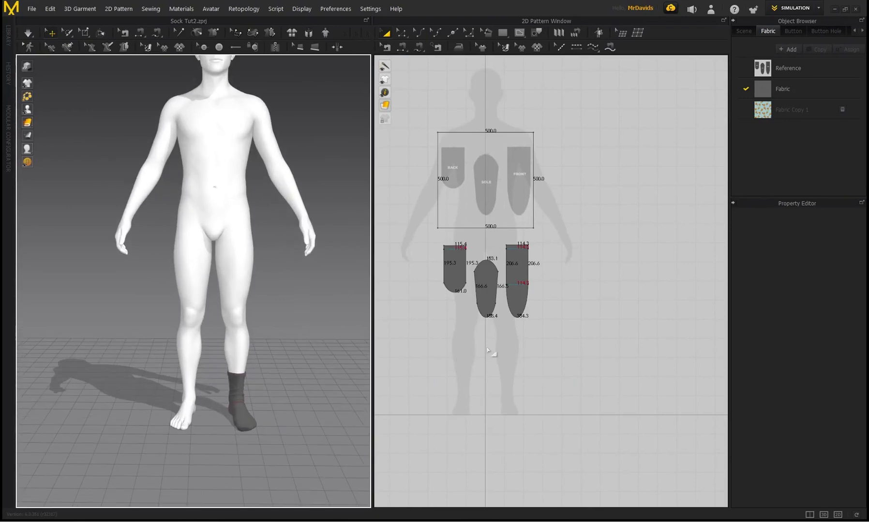
click(386, 33)
drag(572, 335, 419, 252)
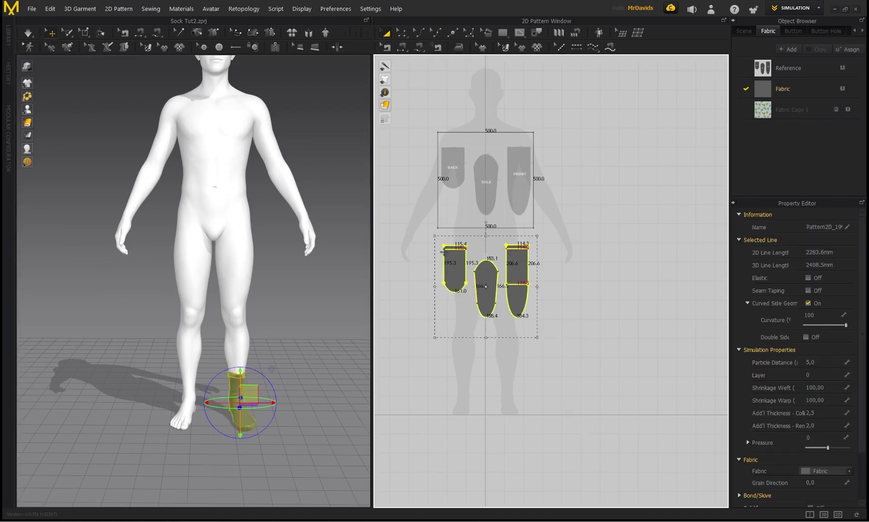
key(ctrl+c)
key(ctrl+v)
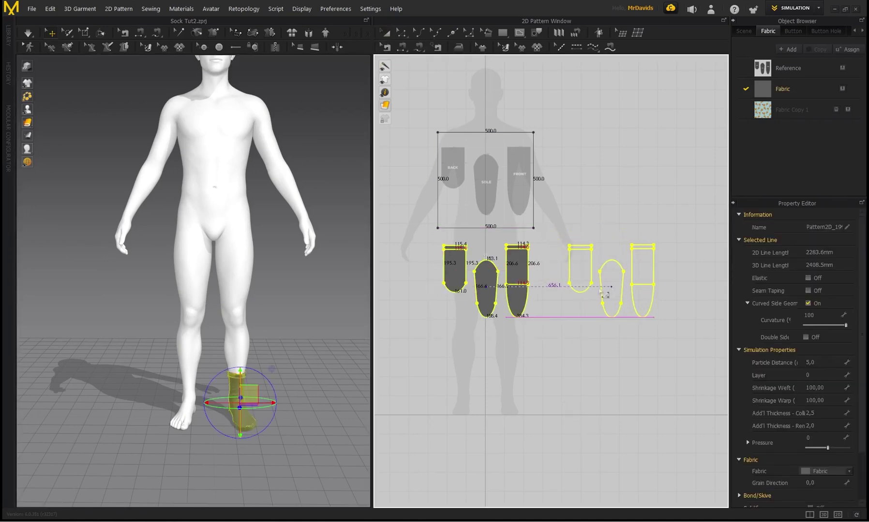
click(624, 285)
Move the copied sock sideways in 3D onto the avatar's right foot and check its alignment
middle_drag(361, 297, 283, 296)
click(299, 386)
drag(312, 380, 116, 380)
middle_drag(123, 346, 254, 293)
scroll(262, 309, up, 5)
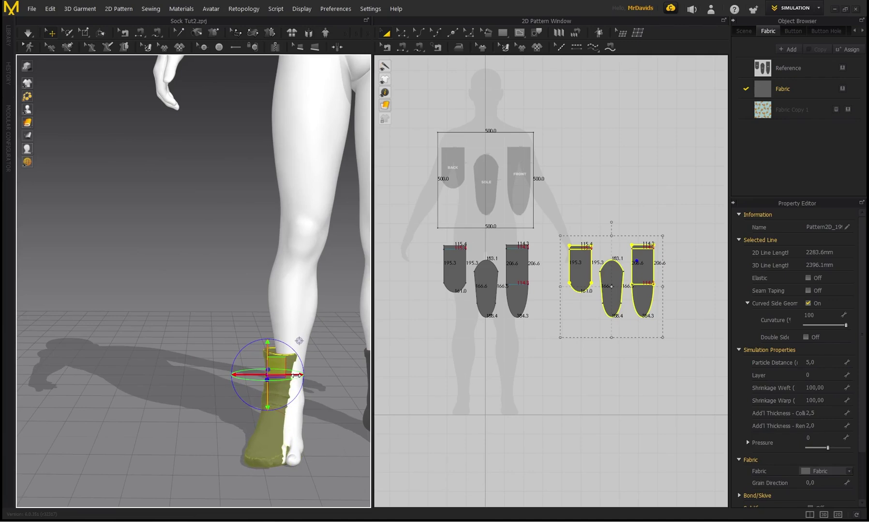
drag(297, 376, 306, 376)
right_drag(306, 376, 215, 420)
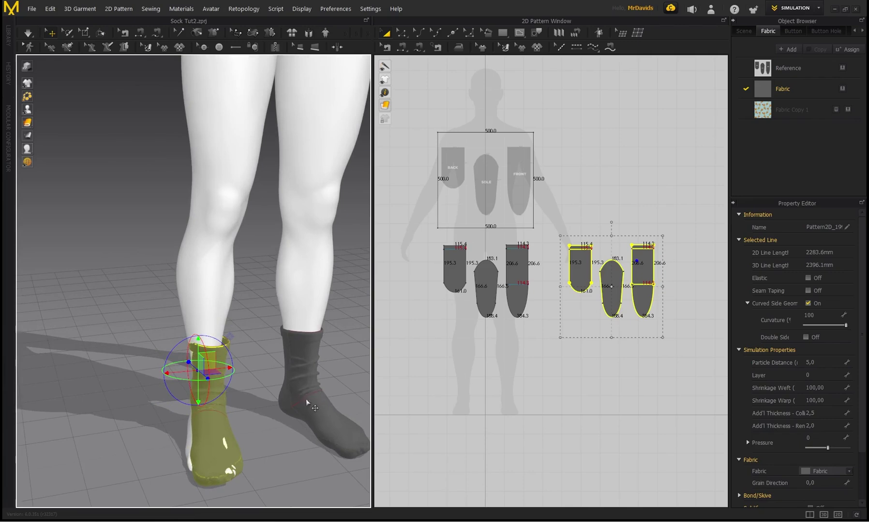
scroll(263, 408, up, 3)
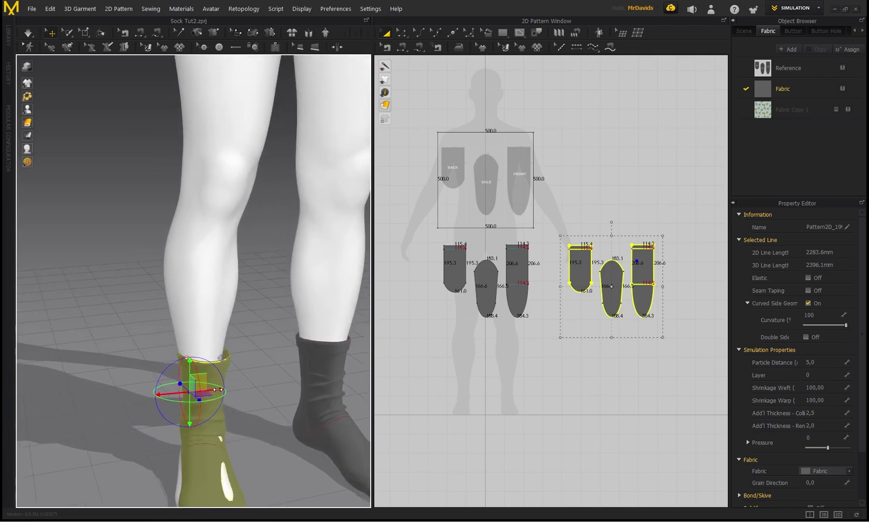
right_drag(216, 361, 183, 273)
Simulate the copied sock and tug its fabric until it settles around the right foot
key(space)
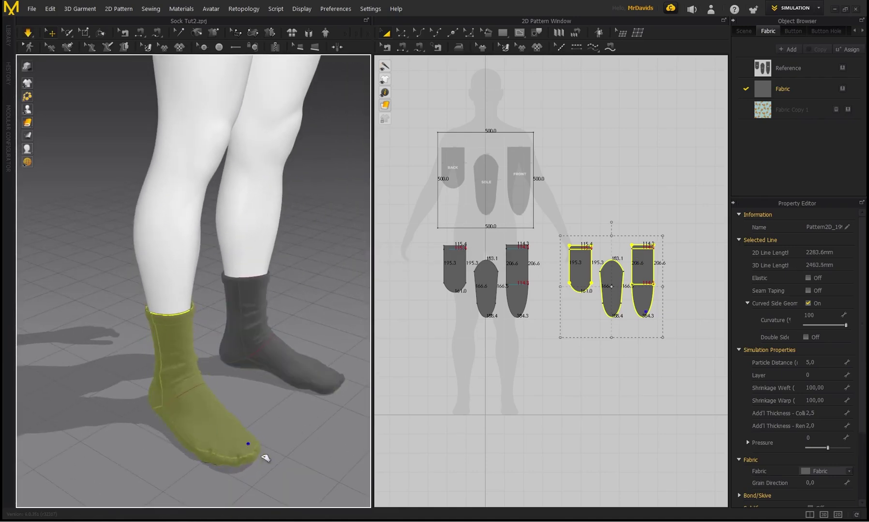
click(271, 434)
right_drag(271, 434, 176, 367)
click(194, 365)
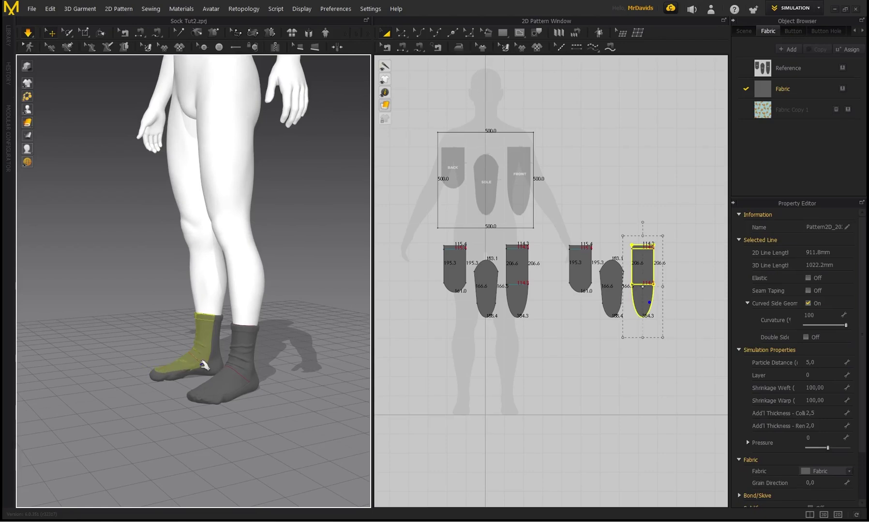
click(213, 369)
right_drag(157, 342, 232, 352)
click(226, 344)
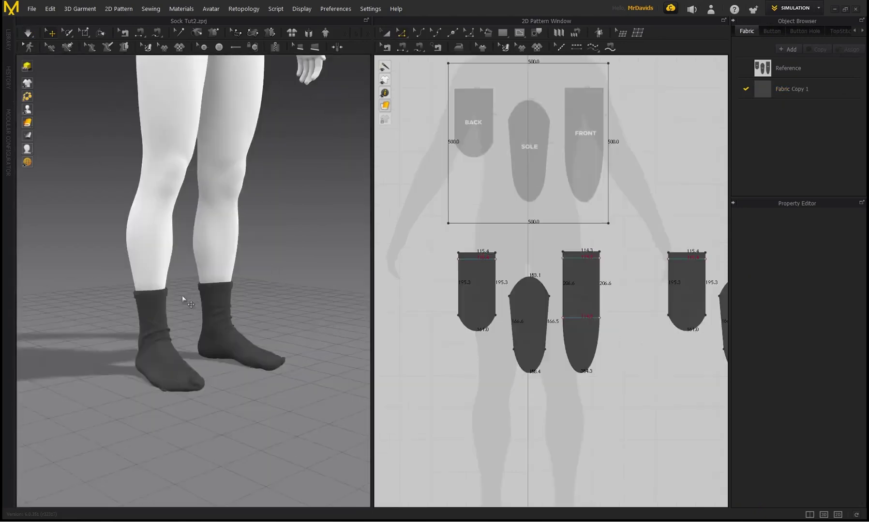
Cut and sew the front and back pieces of both socks along the internal cuff lines near their top edges
mouse_move(184, 297)
right_down()
mouse_move(219, 288)
mouse_move(192, 298)
right_up()
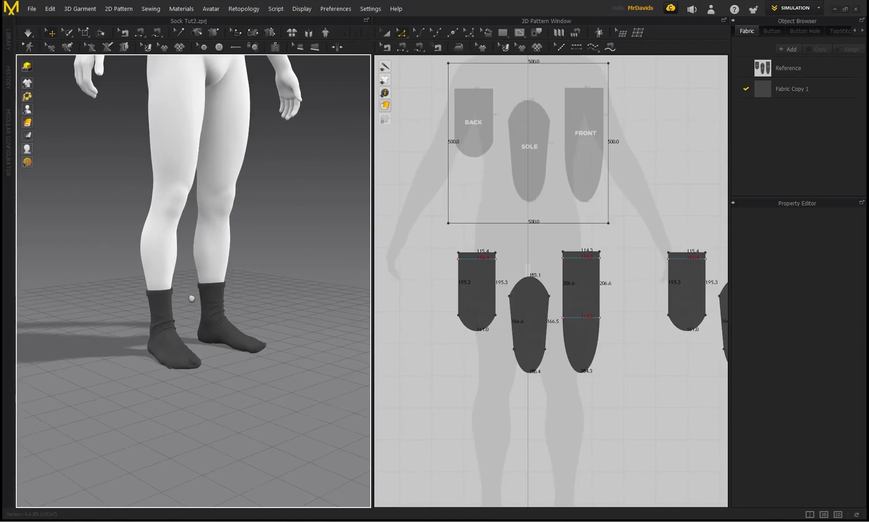
click(478, 261)
shift+click(581, 259)
middle_drag(649, 238, 512, 253)
shift+click(548, 277)
shift+click(651, 272)
right_click(648, 273)
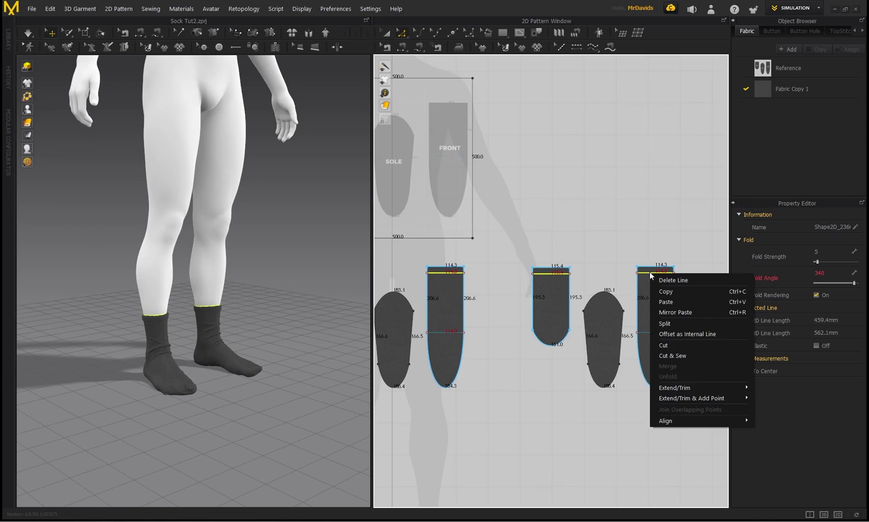
click(678, 357)
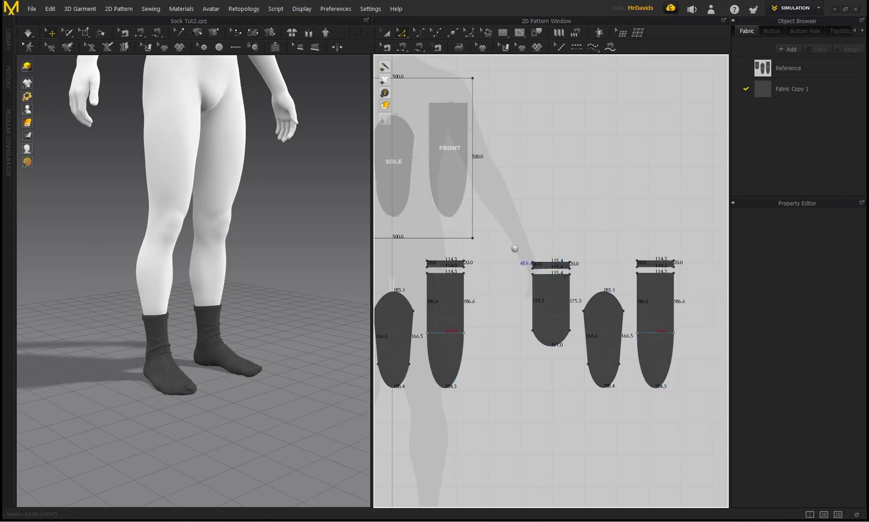
Examine the separated cuff strips in the 2D patterns and the cuffs on both socks in 3D
scroll(465, 258, up, 3)
scroll(219, 299, up, 2)
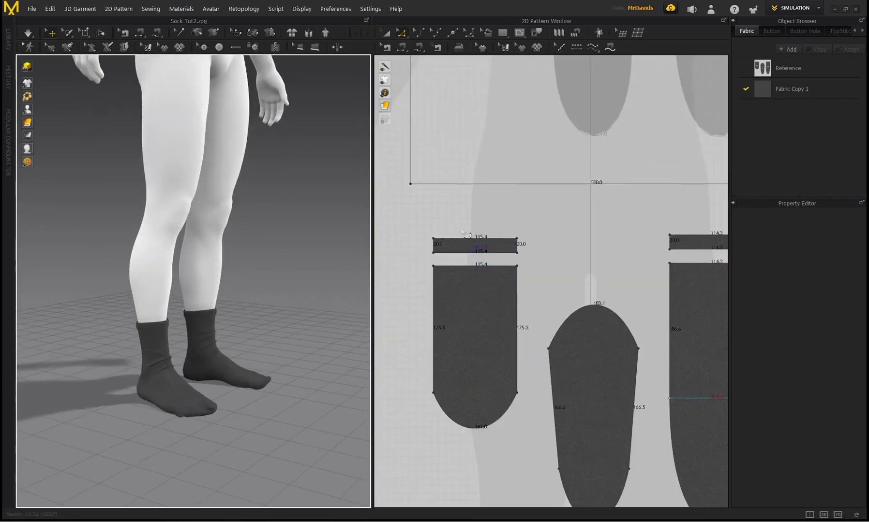
scroll(307, 324, up, 2)
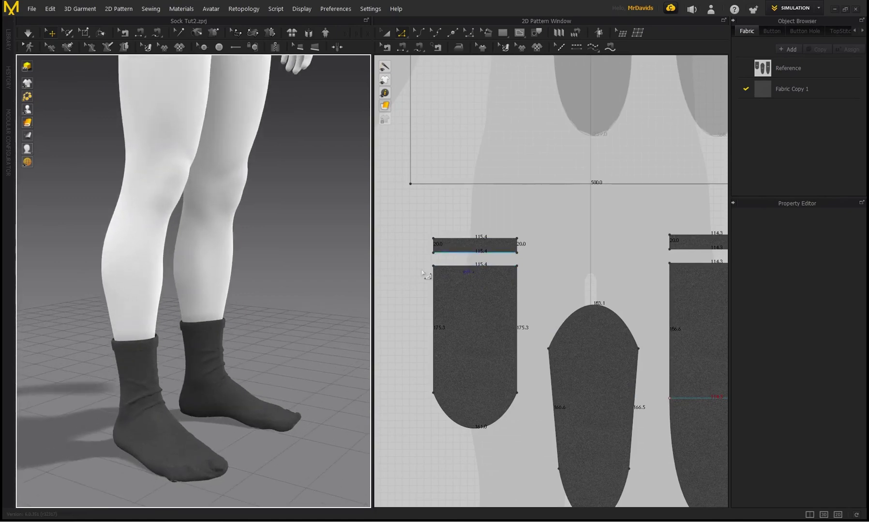
mouse_move(187, 365)
right_down()
mouse_move(156, 366)
mouse_move(195, 367)
right_up()
scroll(515, 289, down, 7)
middle_drag(578, 312, 556, 312)
scroll(557, 311, up, 5)
mouse_move(213, 366)
right_down()
mouse_move(110, 366)
mouse_move(220, 371)
right_up()
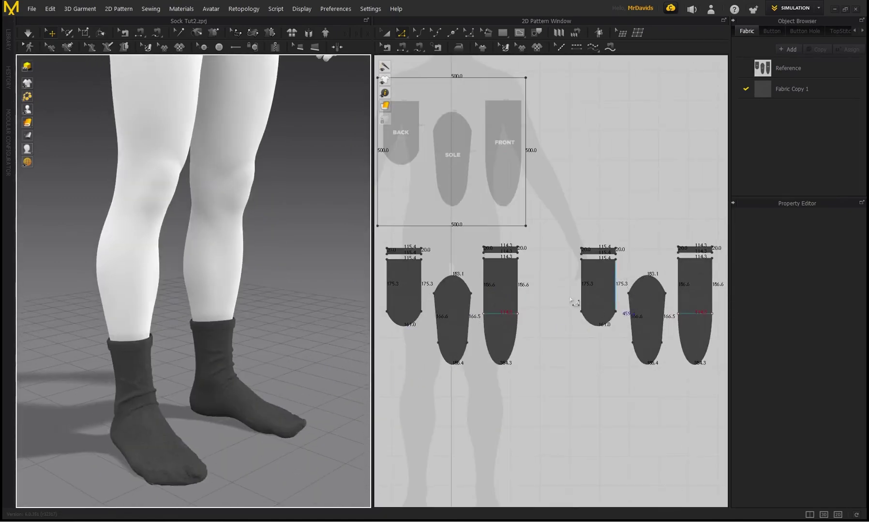
scroll(235, 347, down, 2)
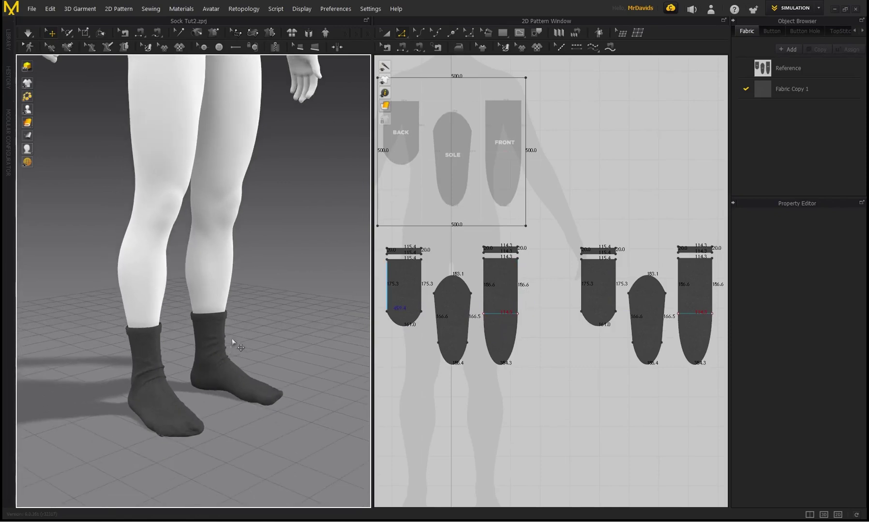
mouse_move(225, 338)
right_down()
mouse_move(213, 350)
mouse_move(215, 339)
right_up()
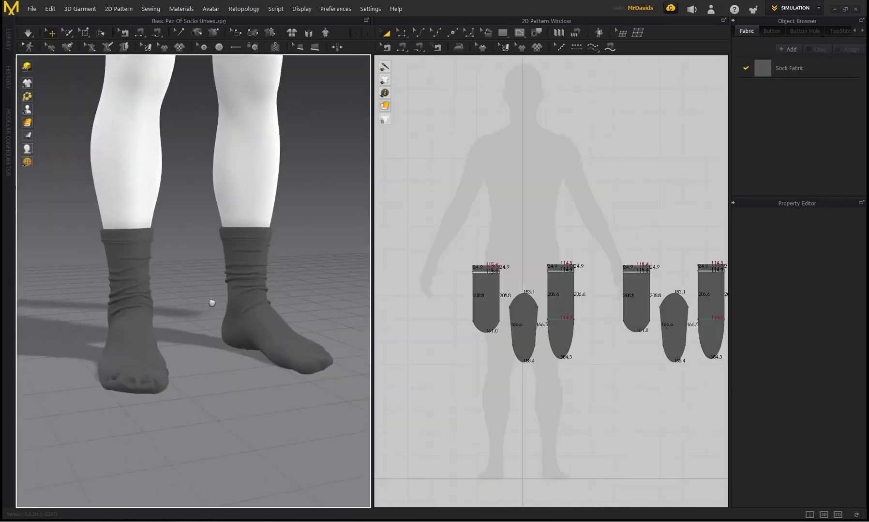
In the Basic Pair Of Socks Unisex project, set Shrinkage Weft and Shrinkage Warp to 80 on the left sock's main back and front pieces
mouse_move(213, 301)
right_down()
mouse_move(221, 301)
mouse_move(175, 291)
mouse_move(204, 288)
mouse_move(208, 266)
mouse_move(204, 285)
mouse_move(185, 303)
mouse_move(203, 300)
right_up()
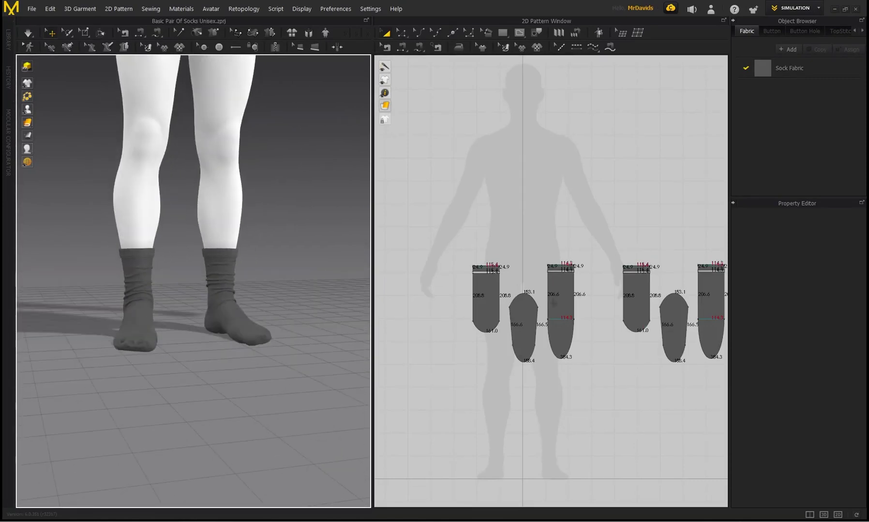
scroll(212, 296, up, 5)
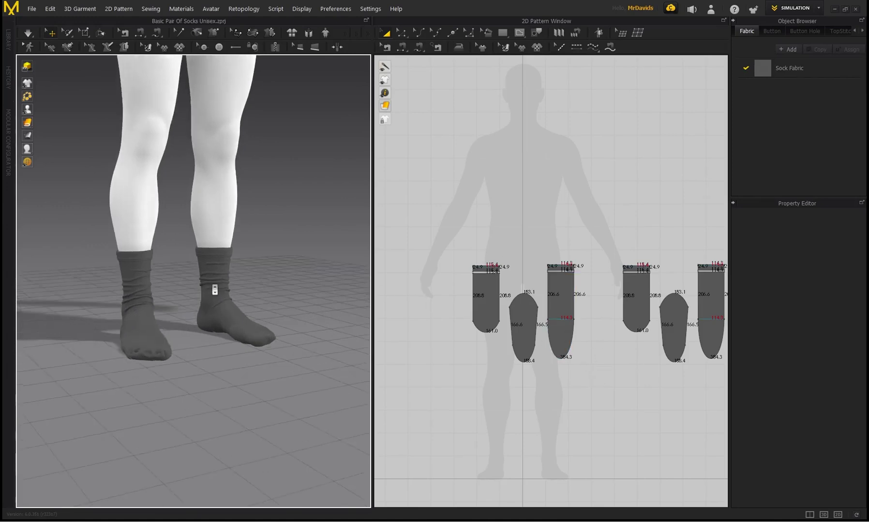
scroll(526, 255, up, 3)
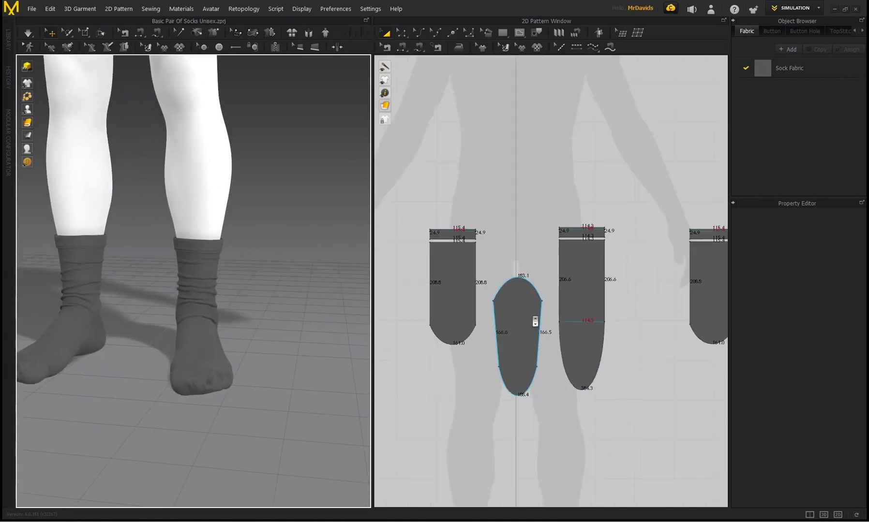
scroll(448, 291, down, 1)
click(451, 284)
right_drag(333, 278, 203, 246)
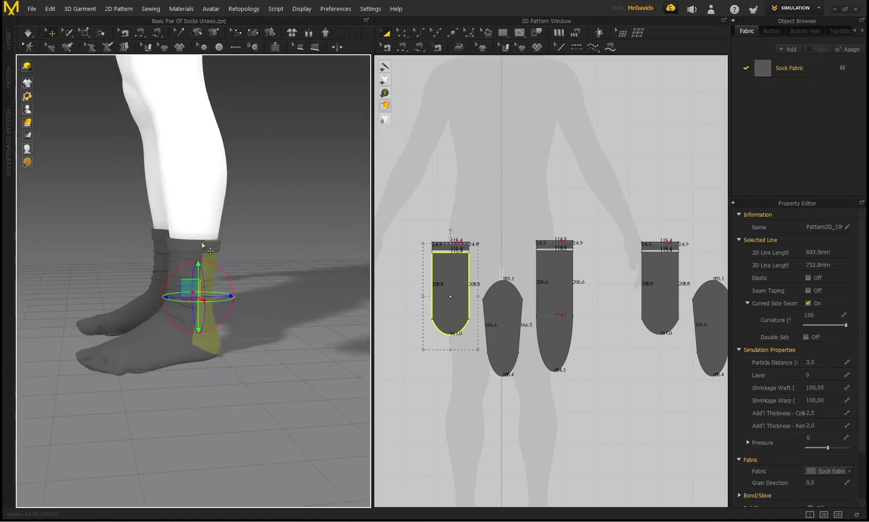
right_drag(331, 246, 463, 286)
shift+click(538, 290)
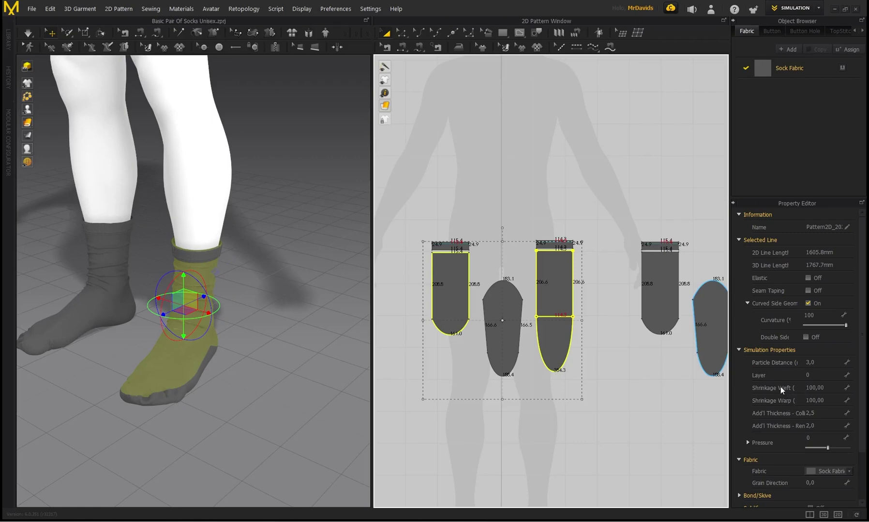
click(818, 388)
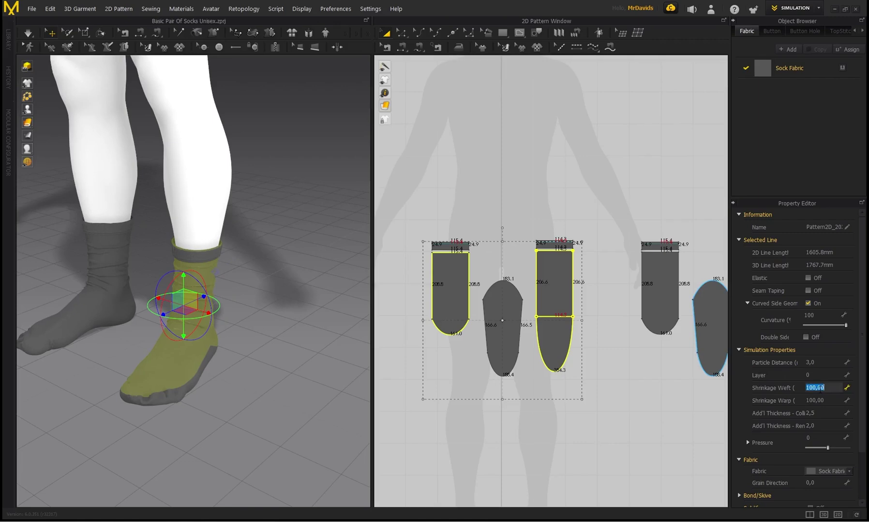
text(80)
click(824, 399)
key(Return)
Simulate the left sock with its new shrinkage and check how it fits around the foot and ankle
scroll(290, 310, up, 3)
click(265, 310)
right_drag(266, 310, 222, 292)
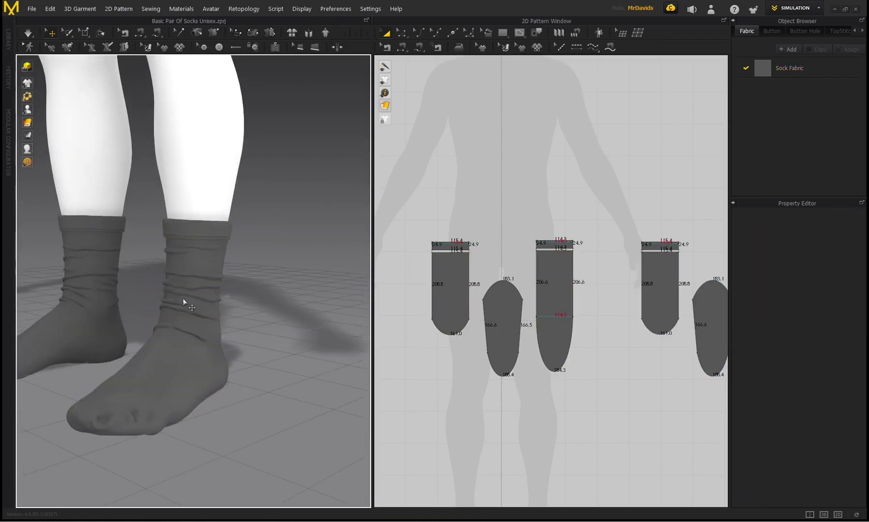
key(space)
key(space)
right_drag(188, 304, 239, 316)
scroll(227, 310, up, 2)
Reselect the left sock's main back and front pieces and review their shrinkage settings and 3D fit
click(452, 288)
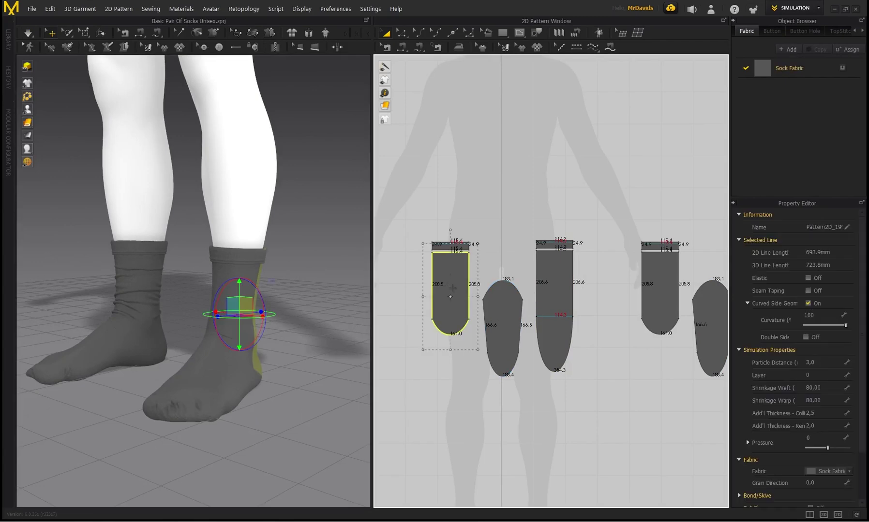
shift+click(553, 298)
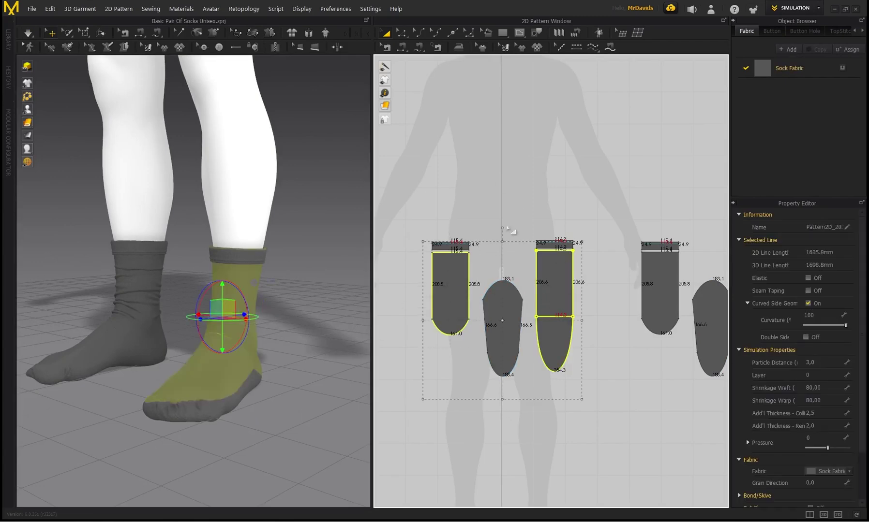
click(316, 300)
right_drag(316, 301, 274, 315)
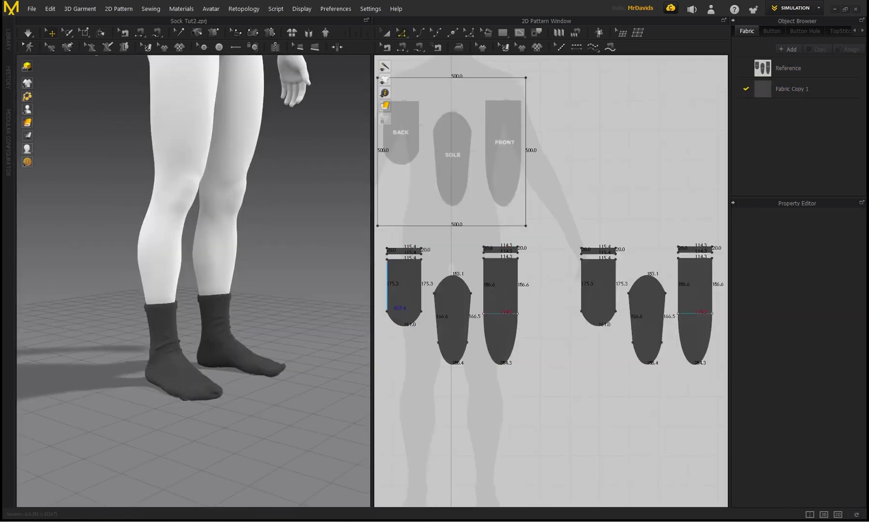
Bring the socks TUTORIAL4.jpg image into view, look over the rendered socks, and move it out of the way
drag(1, 71, 572, 88)
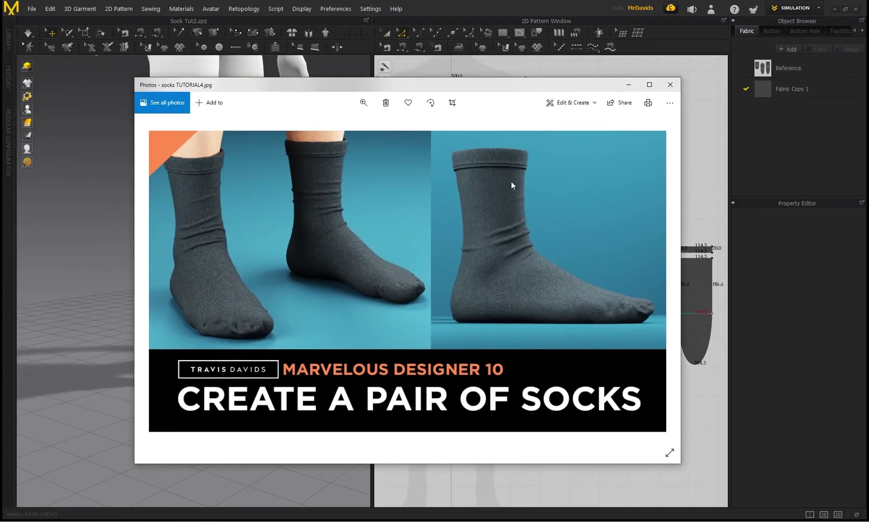
drag(346, 86, 1, 86)
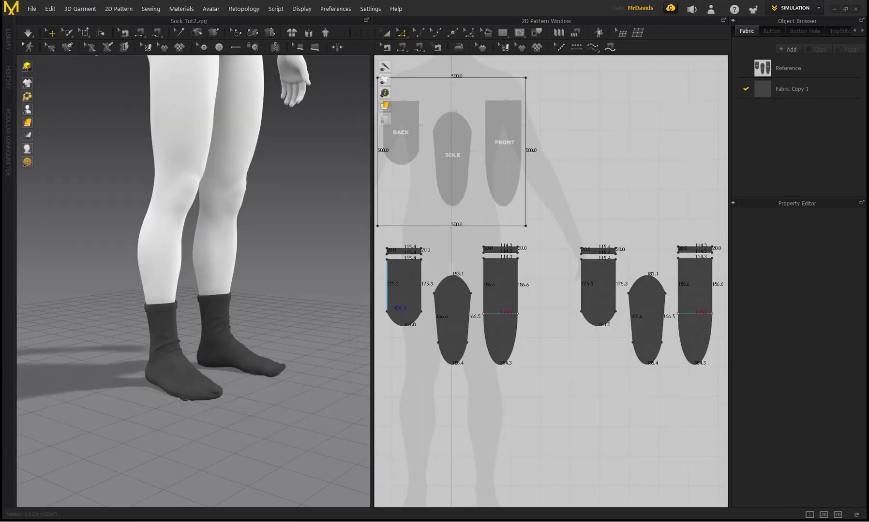
Switch to the Gumroad page in Chrome, maximize it, and look over the 56 Fabric Materials complete pack
key(alt+Tab)
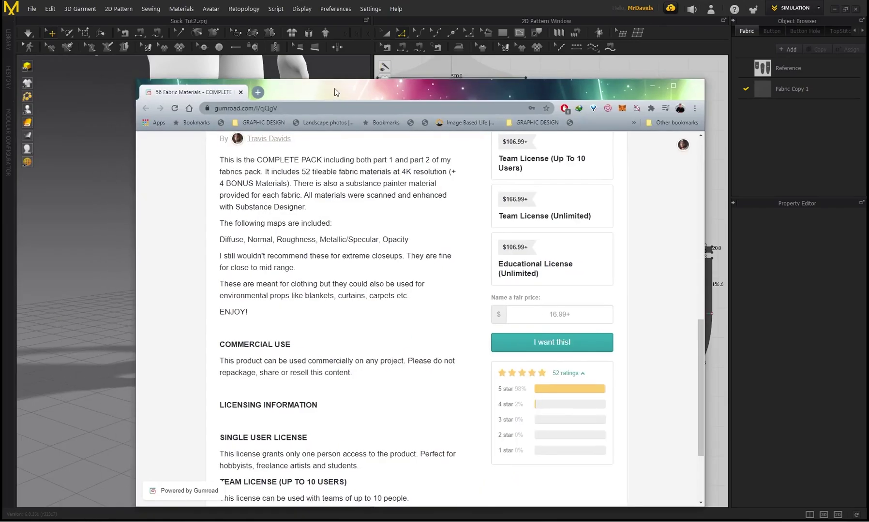
double_click(331, 90)
scroll(358, 189, up, 5)
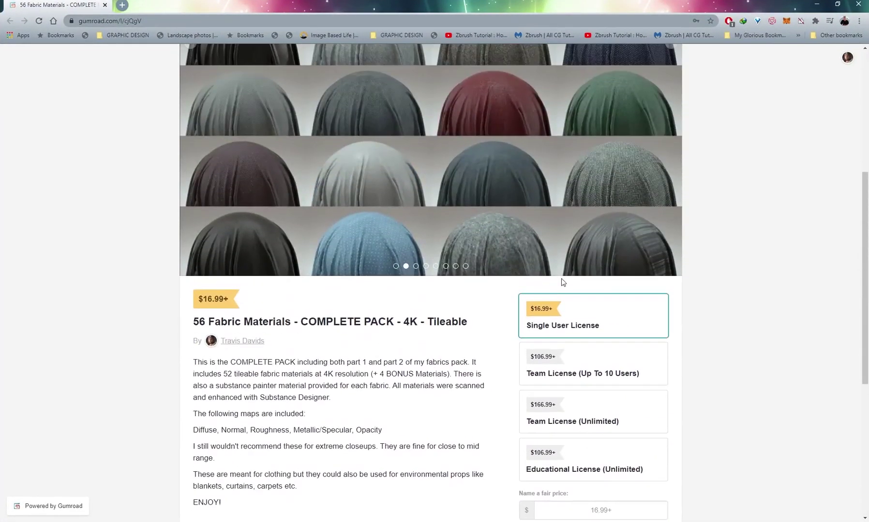
scroll(470, 358, up, 3)
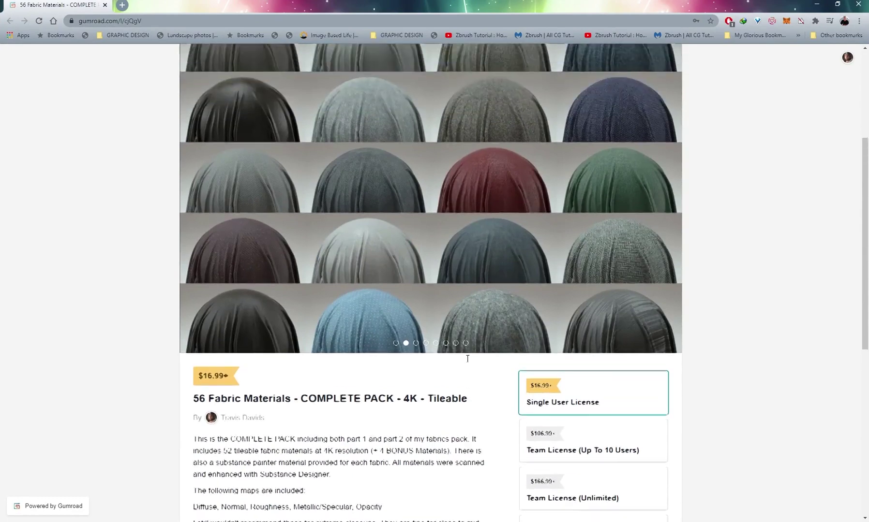
scroll(466, 357, down, 1)
scroll(459, 359, down, 6)
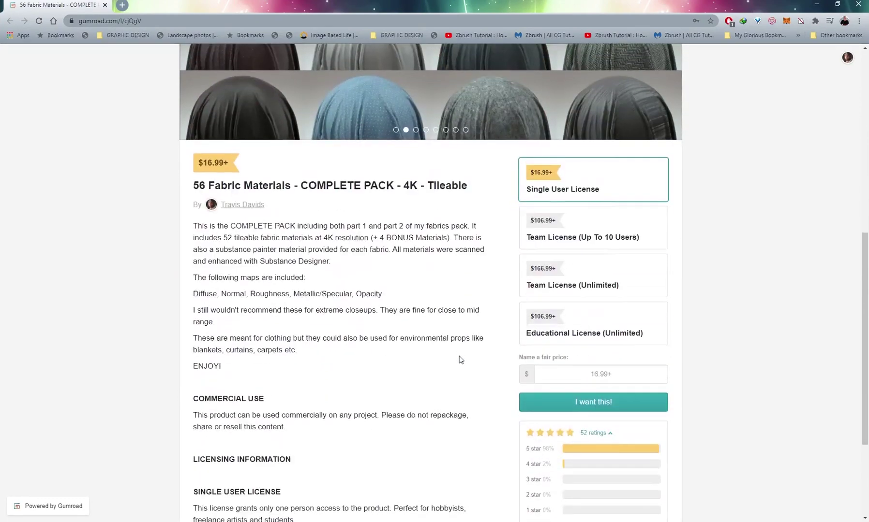
scroll(459, 359, up, 1)
scroll(459, 359, up, 5)
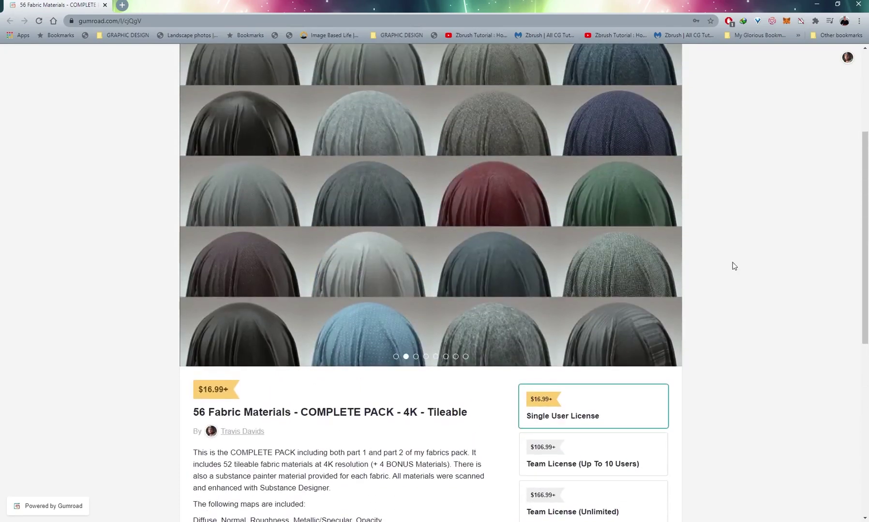
Browse the fabric pack's next three gallery images and read through its description and licence options
click(671, 142)
scroll(673, 141, down, 8)
scroll(592, 283, up, 10)
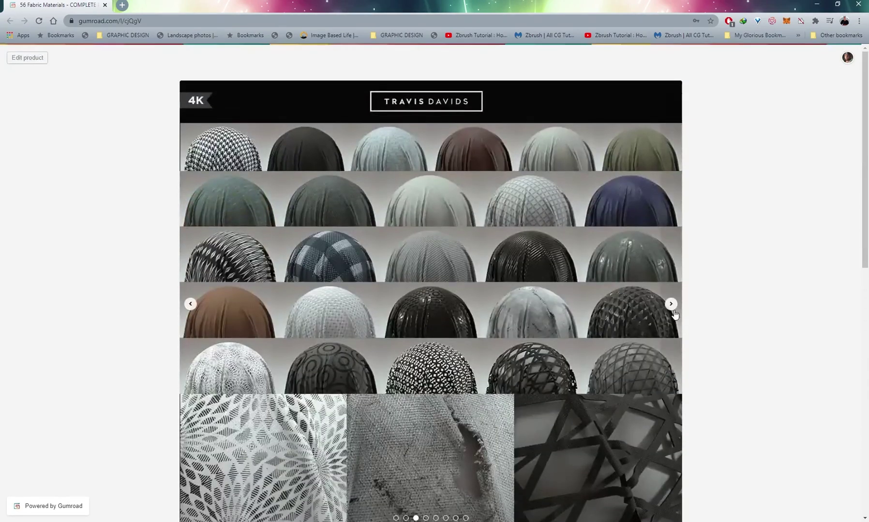
click(671, 304)
scroll(581, 337, down, 3)
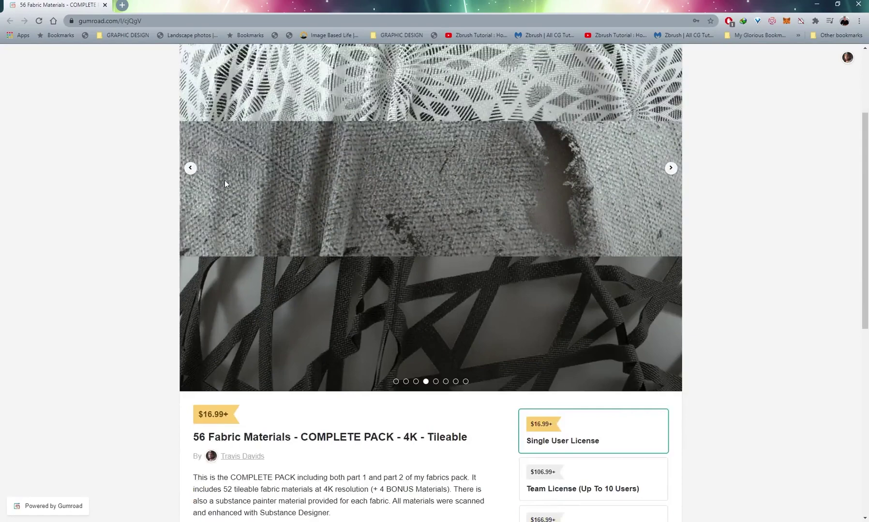
click(670, 167)
scroll(484, 277, down, 6)
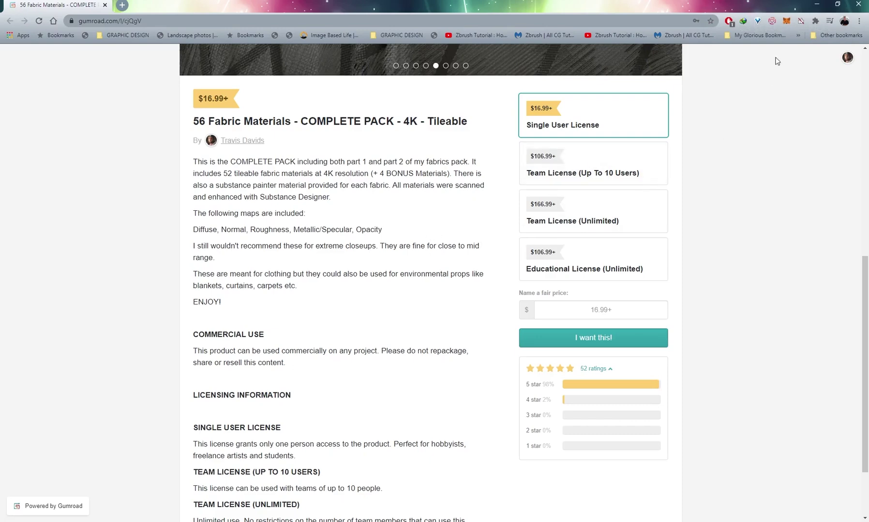
Return to the Sock Tut2 project in Marvelous Designer and view the finished sock pair from the front
click(814, 4)
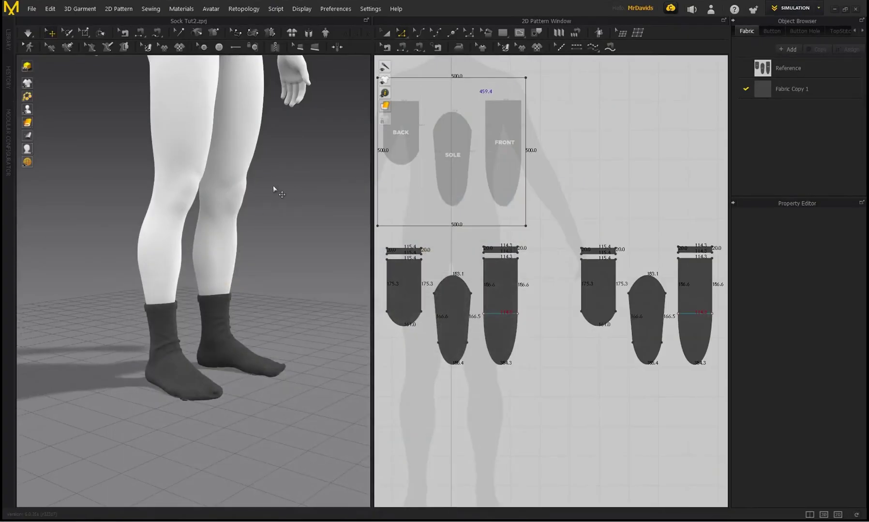
scroll(273, 189, down, 2)
middle_drag(273, 190, 270, 229)
right_drag(269, 229, 221, 238)
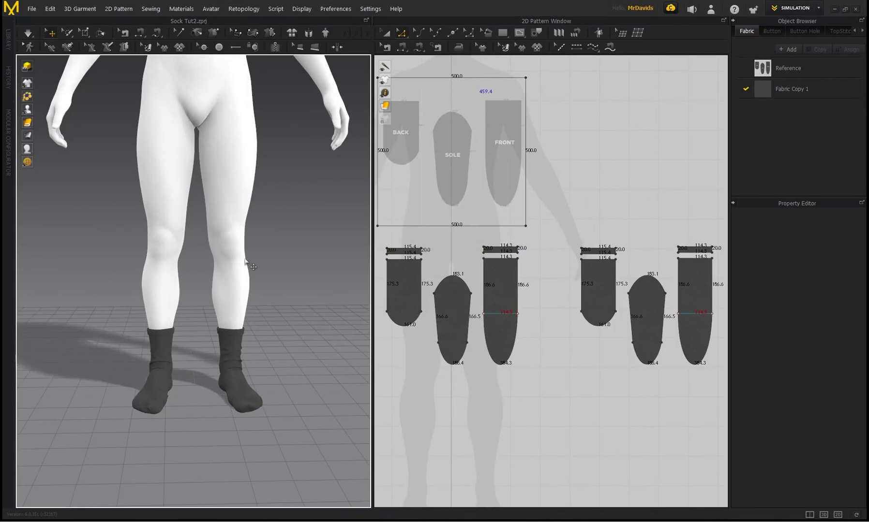
scroll(262, 243, down, 3)
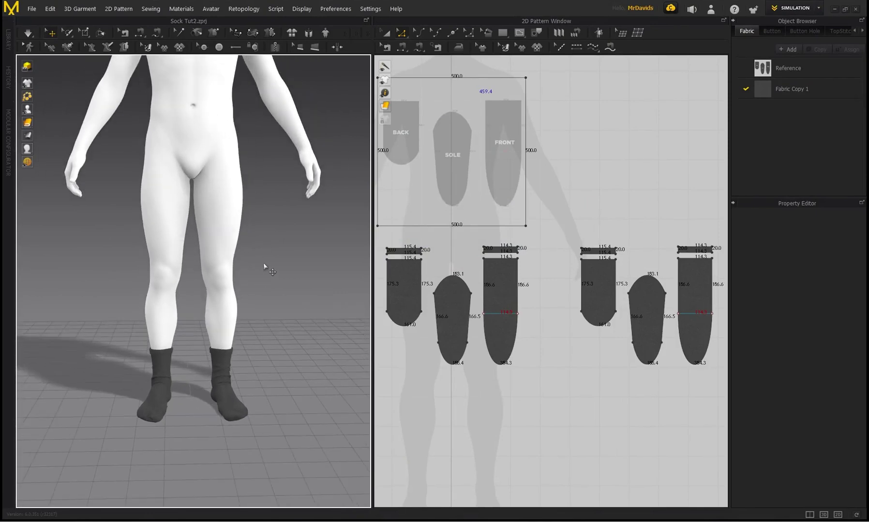